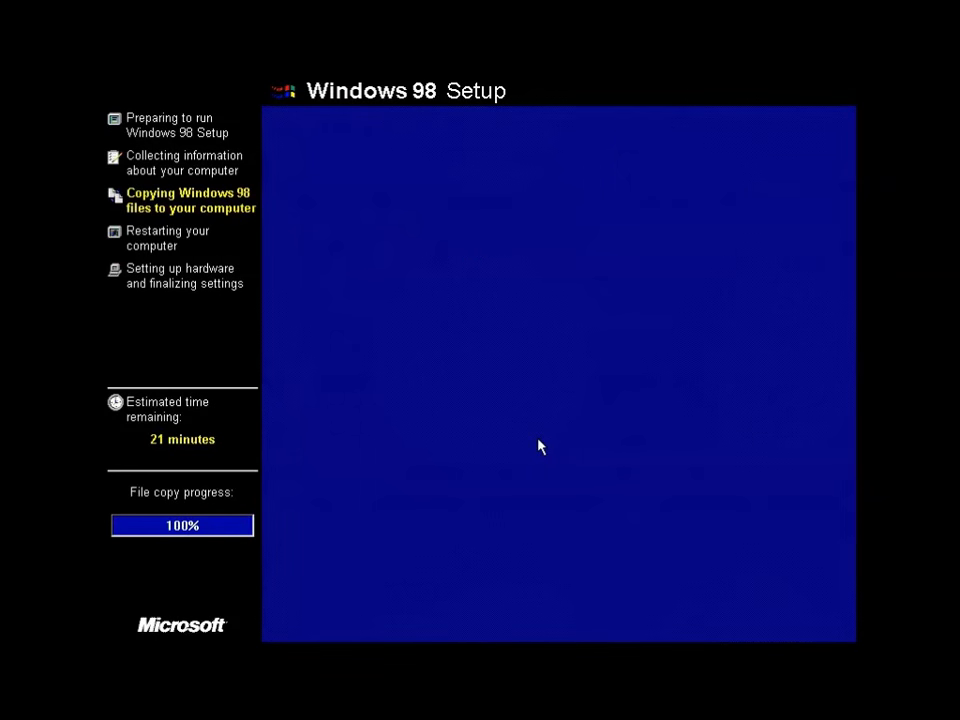
# - Restart into the new Windows 98 desktop, dismissing the network password and system properties windows
pyautogui.click(475, 398)
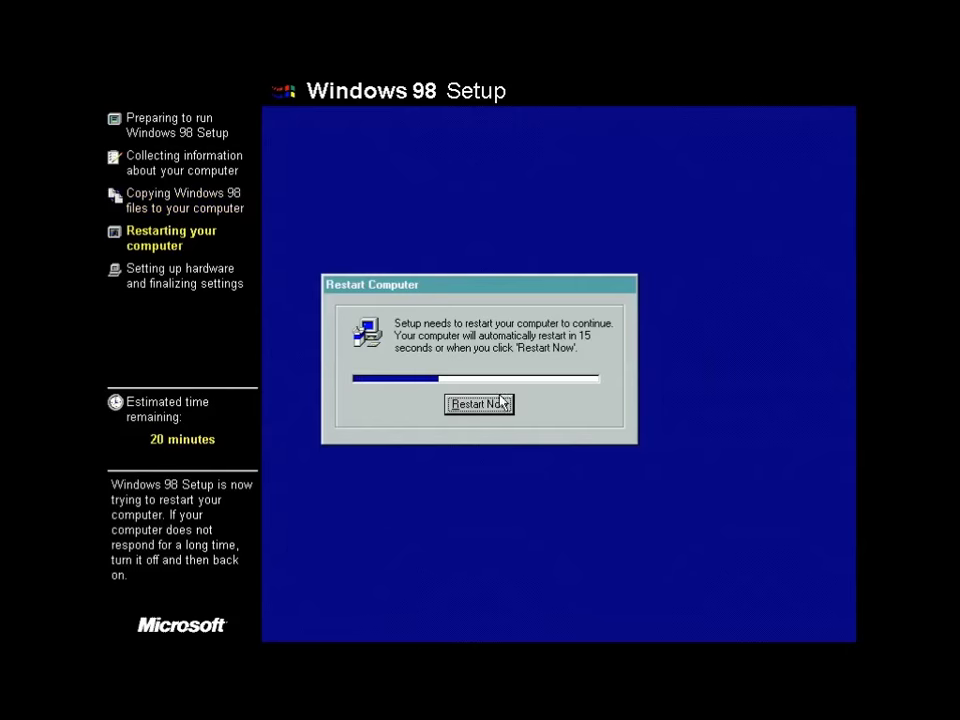
pyautogui.click(482, 403)
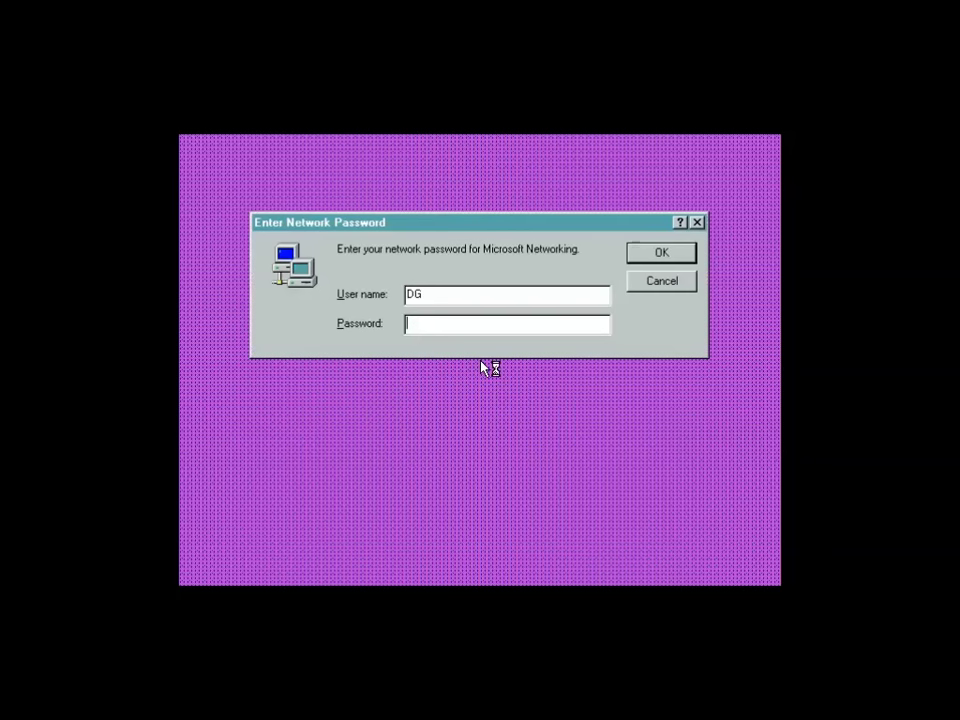
pyautogui.press('Return')
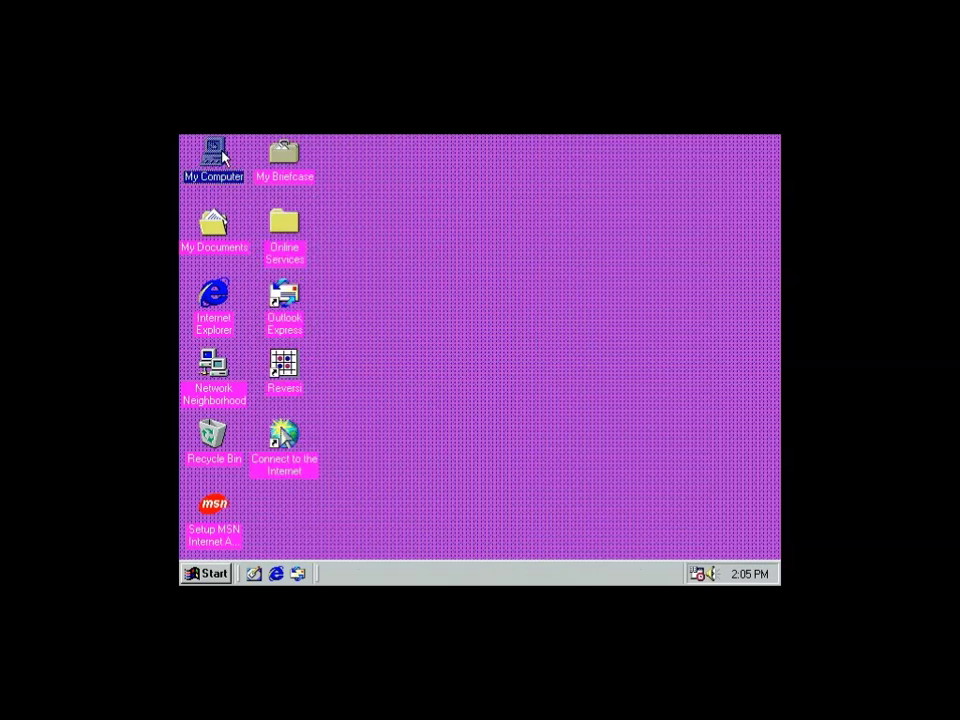
pyautogui.hotkey('alt', 'Return')
pyautogui.click(482, 536)
# - Add a line '98' to Winvers.txt on drive C, save it in Notepad, and close the windows
pyautogui.doubleClick(212, 150)
pyautogui.click(441, 186)
pyautogui.doubleClick(465, 264)
pyautogui.doubleClick(606, 467)
pyautogui.press('Return')
pyautogui.write('98')
pyautogui.click(282, 247)
pyautogui.click(295, 298)
pyautogui.click(704, 229)
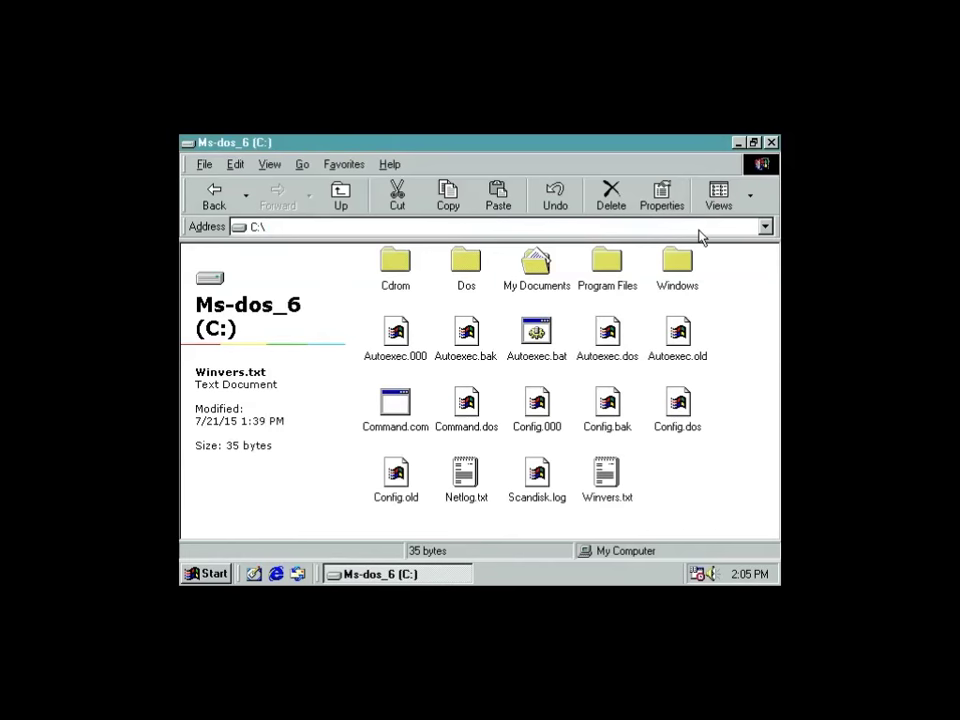
pyautogui.click(771, 142)
# - Launch Reversi and play the opening red moves around the board centre
pyautogui.doubleClick(283, 364)
pyautogui.click(289, 347)
pyautogui.click(318, 376)
pyautogui.click(289, 289)
pyautogui.click(318, 405)
pyautogui.click(260, 318)
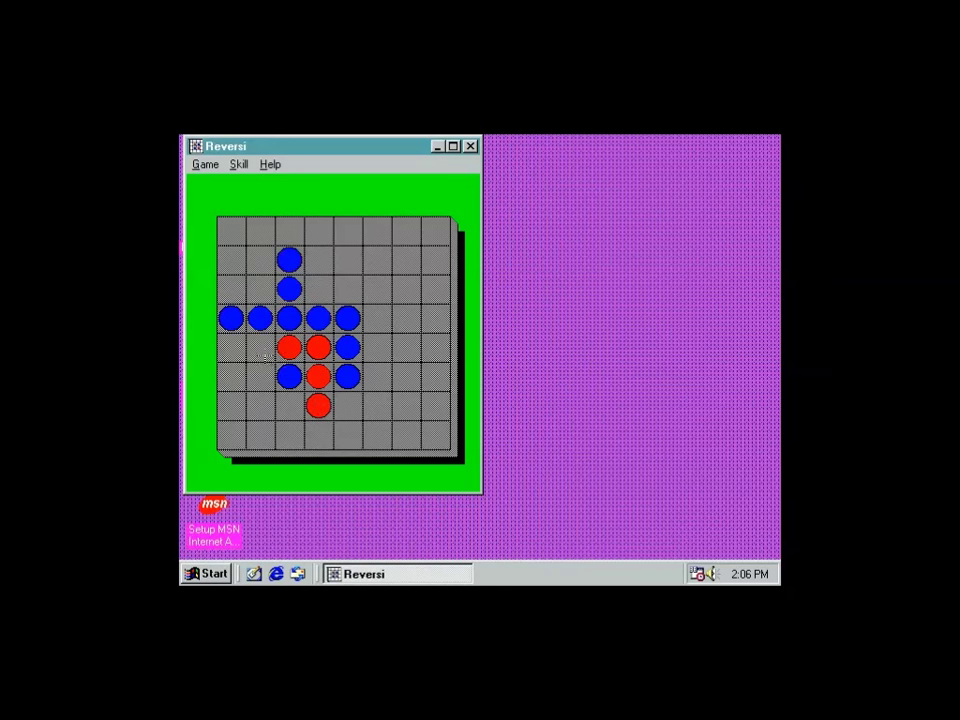
pyautogui.click(260, 347)
pyautogui.click(318, 289)
pyautogui.click(318, 260)
pyautogui.click(289, 231)
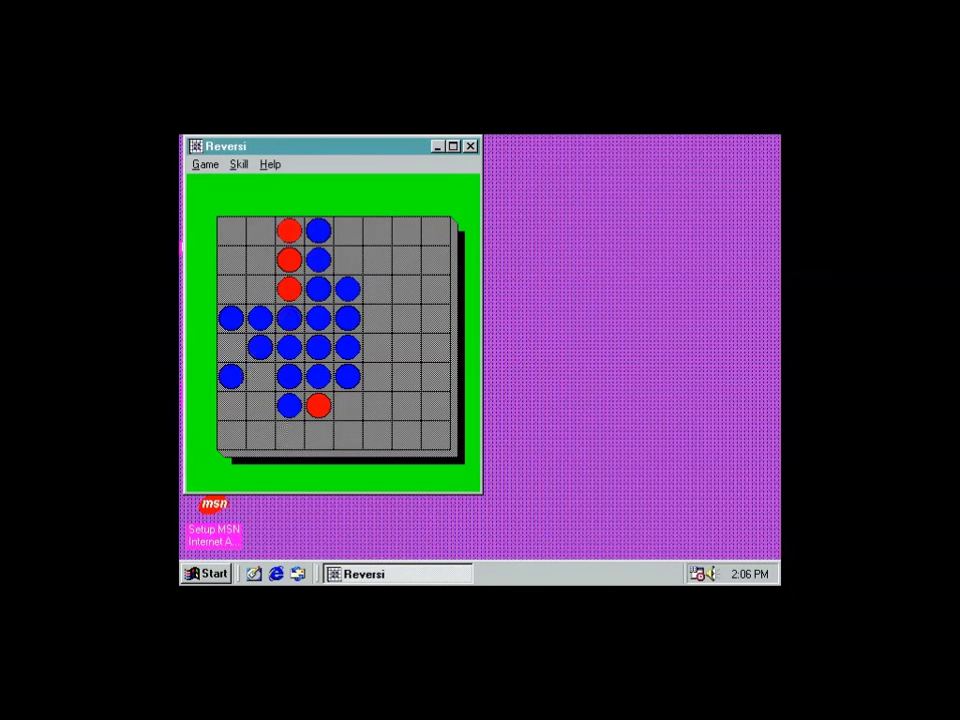
pyautogui.click(289, 434)
pyautogui.click(376, 318)
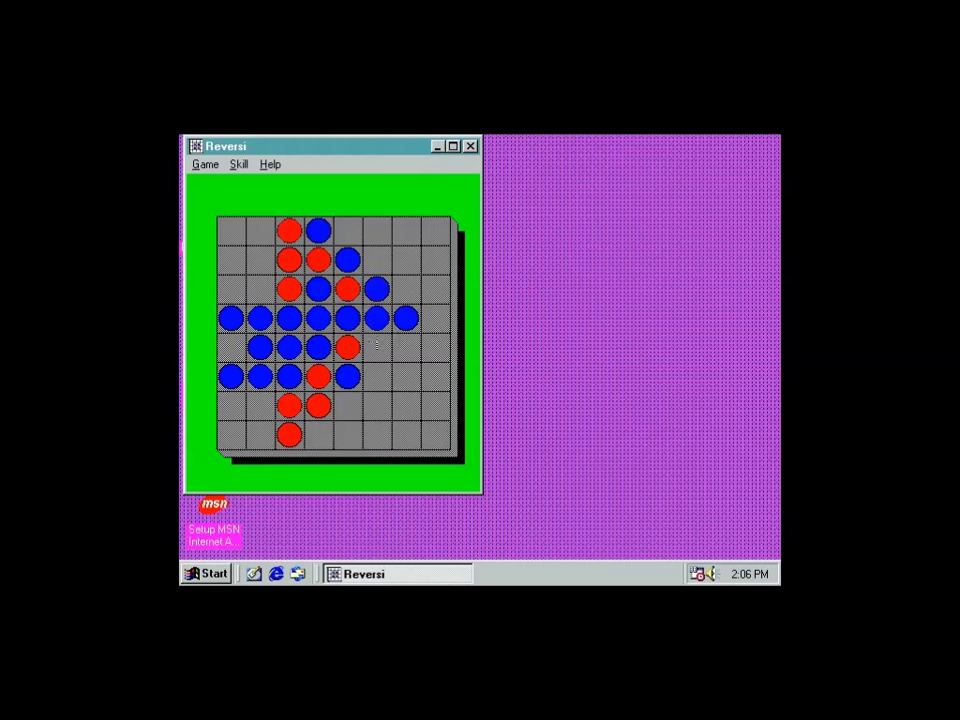
pyautogui.click(233, 347)
# - Play the remaining red moves, taking the top corners, to win the game by 2
pyautogui.click(408, 350)
pyautogui.click(434, 322)
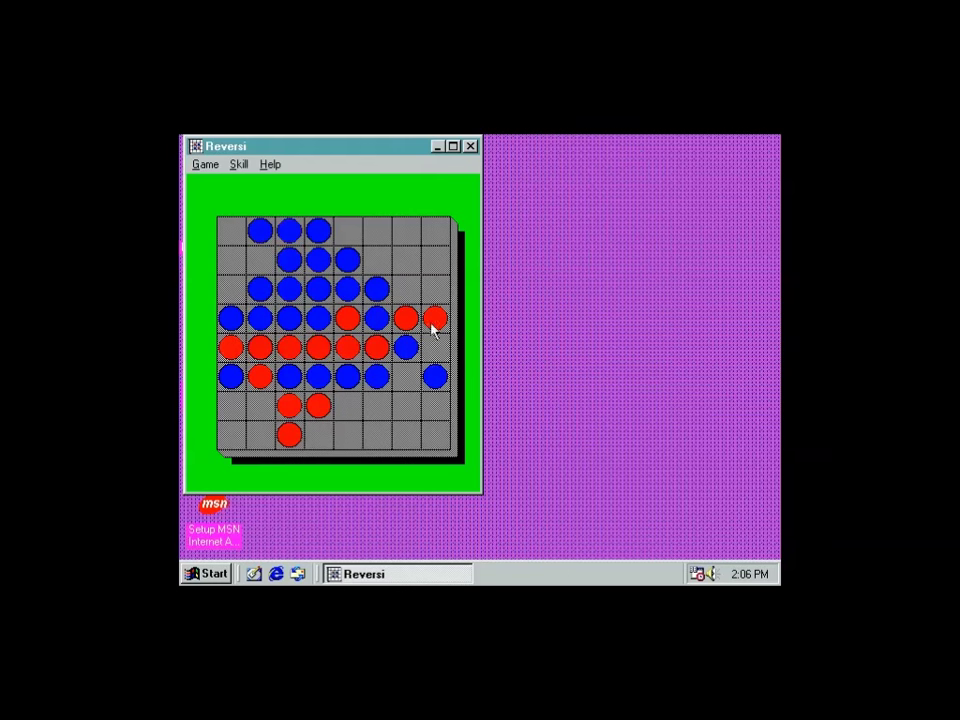
pyautogui.click(405, 289)
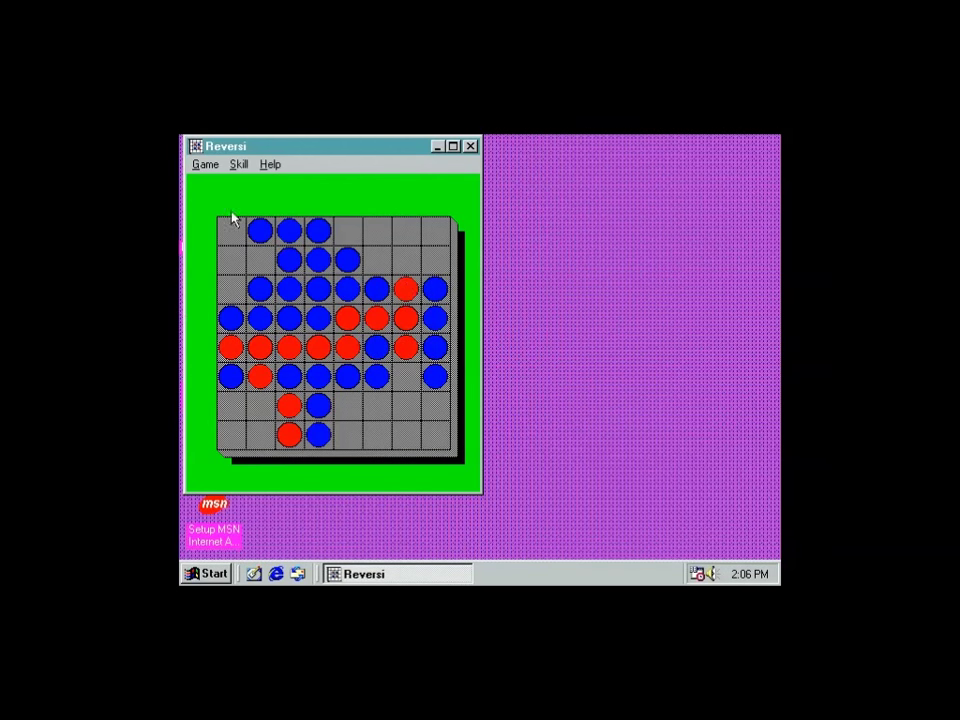
pyautogui.click(350, 229)
pyautogui.click(377, 260)
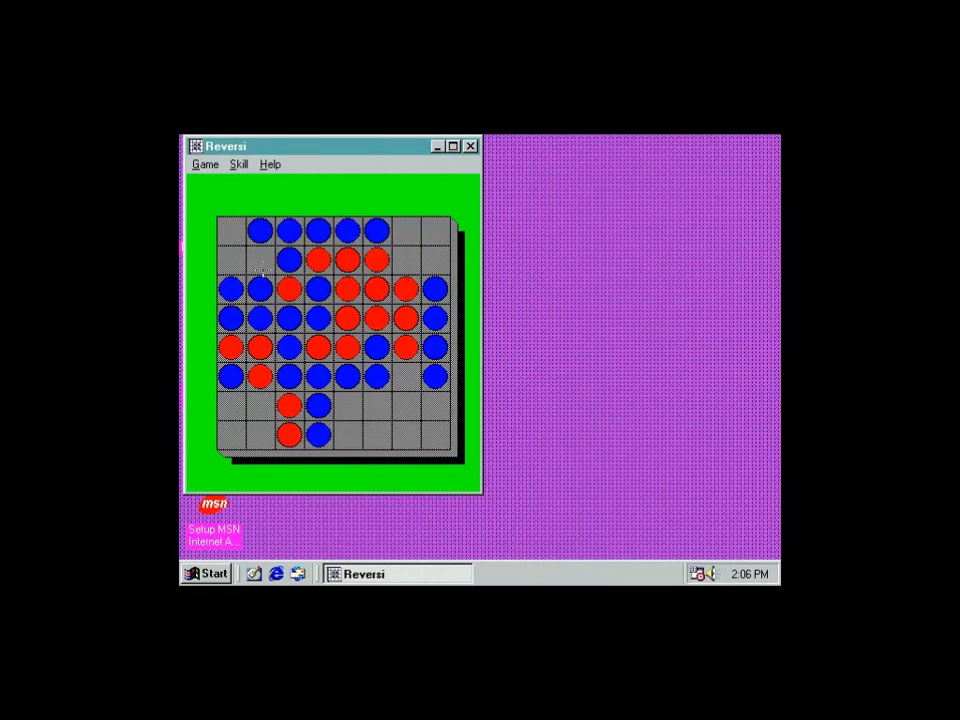
pyautogui.click(408, 376)
pyautogui.click(352, 435)
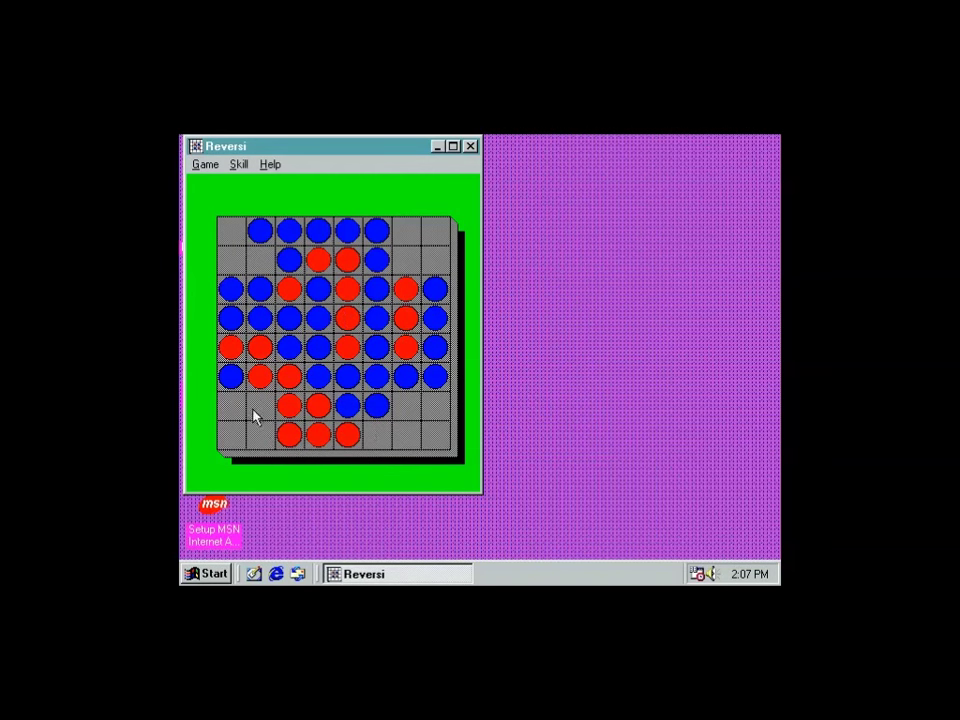
pyautogui.click(435, 405)
pyautogui.click(260, 405)
pyautogui.click(435, 230)
pyautogui.click(435, 260)
pyautogui.click(231, 231)
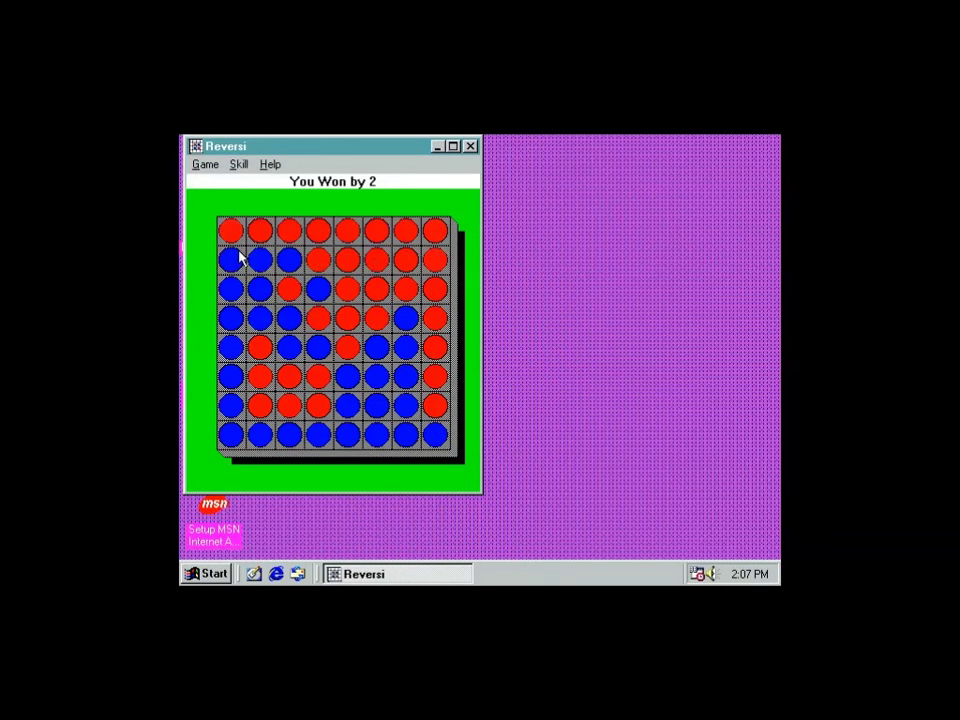
# - Exit Reversi from the Game menu and bring up the Start menu's program list
pyautogui.click(205, 164)
pyautogui.click(216, 240)
pyautogui.click(208, 573)
# - Close the program menus and open Display Properties on the Settings page
pyautogui.moveTo(309, 300)
pyautogui.moveTo(430, 295)
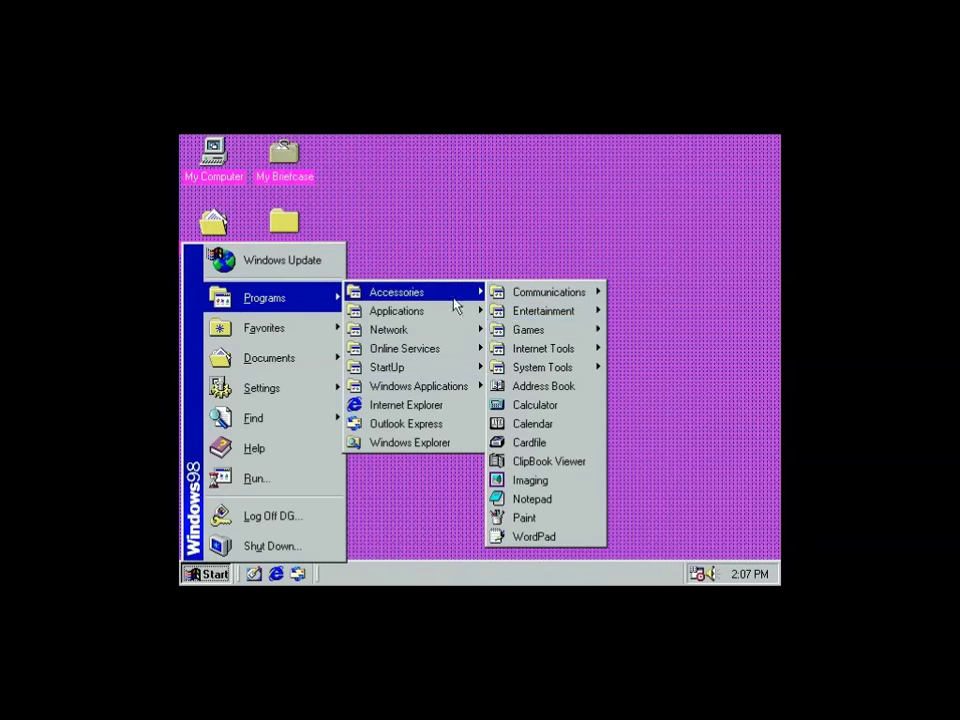
pyautogui.moveTo(550, 314)
pyautogui.click(527, 197)
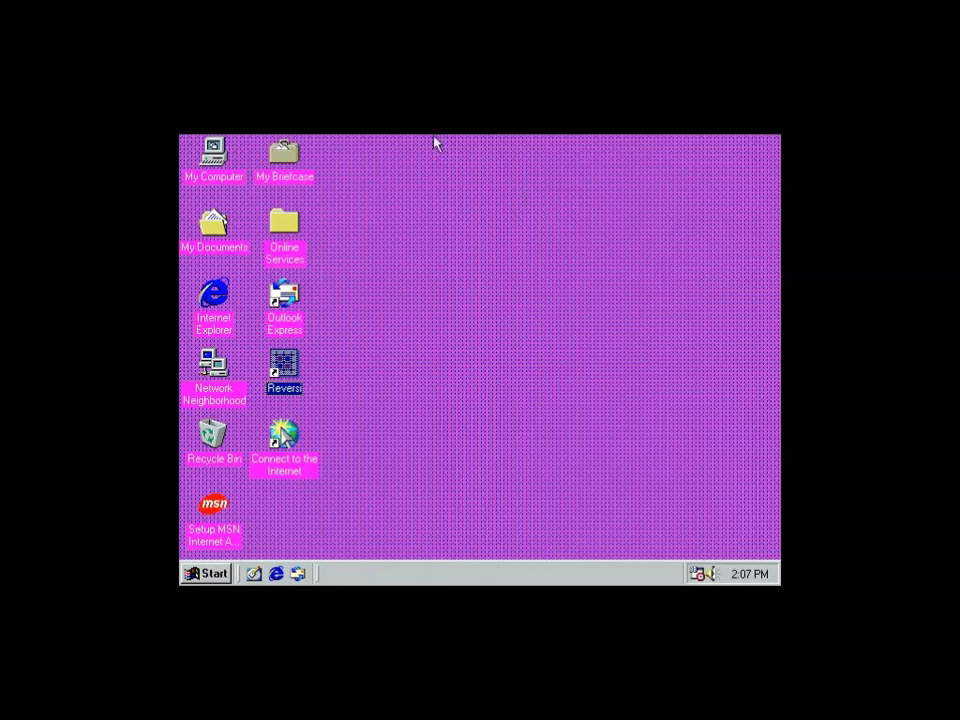
pyautogui.rightClick(221, 145)
pyautogui.click(379, 354)
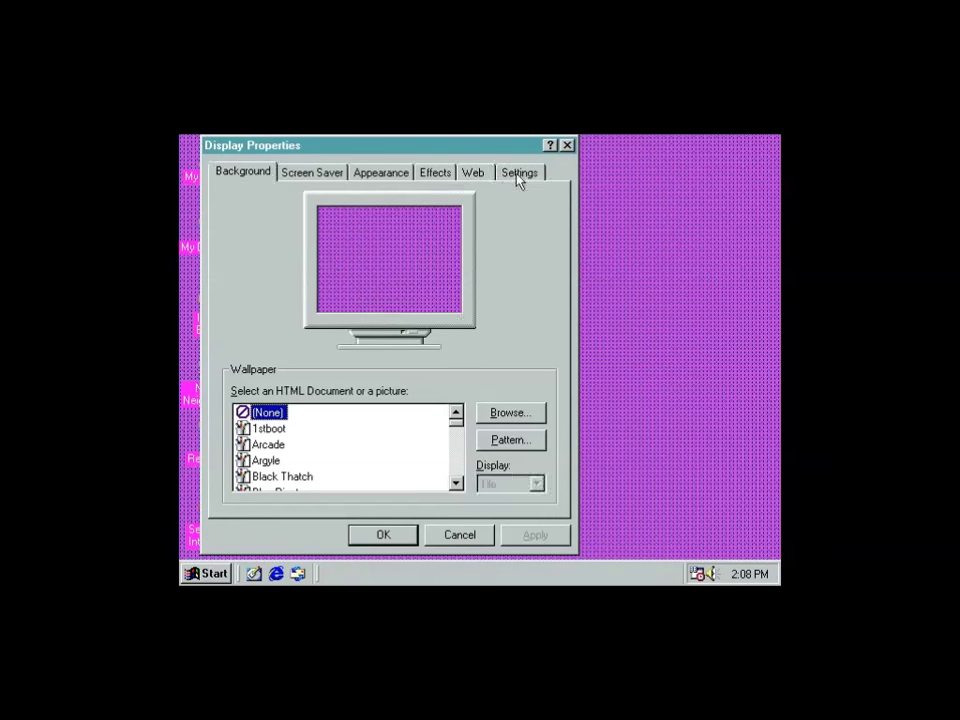
pyautogui.click(518, 173)
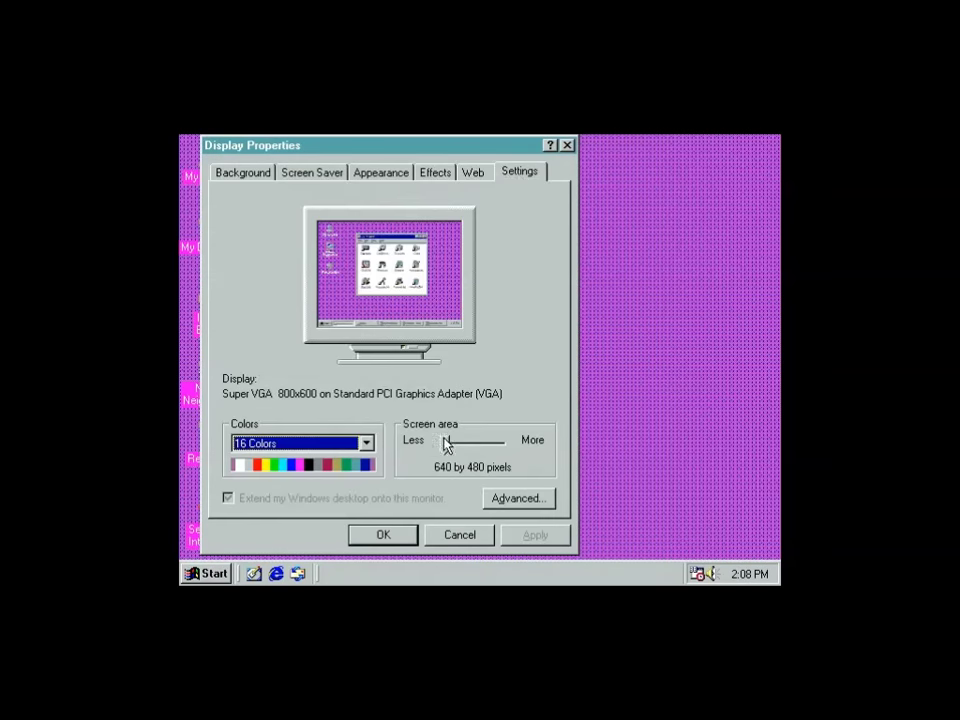
# - Replace the display adapter driver with Super VGA from the driver list
pyautogui.click(508, 500)
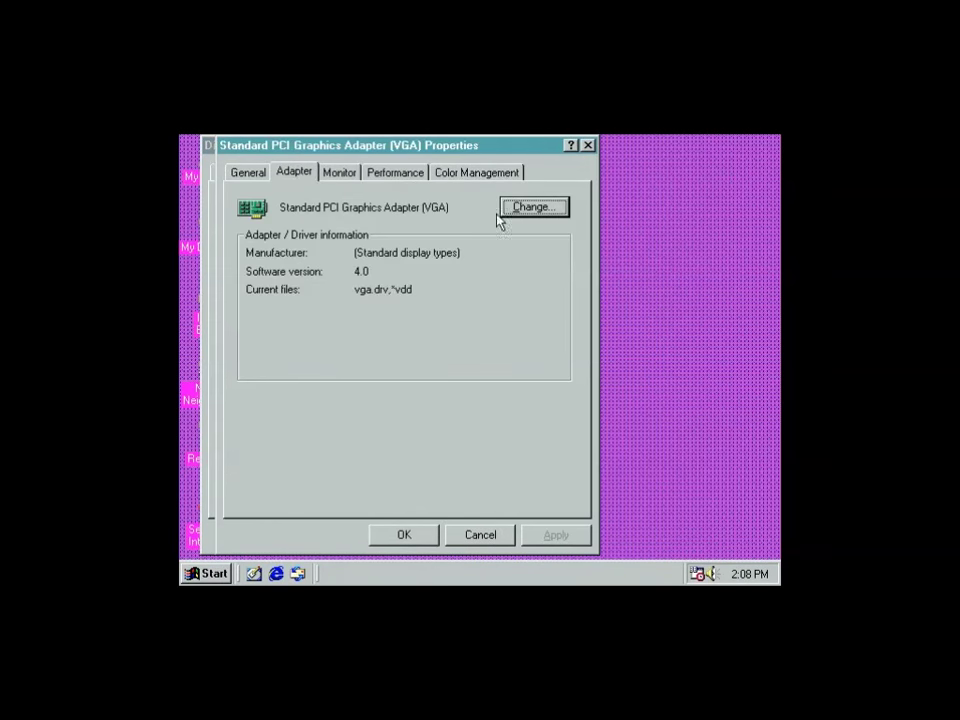
pyautogui.click(530, 207)
pyautogui.click(528, 477)
pyautogui.click(512, 322)
pyautogui.click(528, 477)
pyautogui.click(530, 480)
pyautogui.click(441, 402)
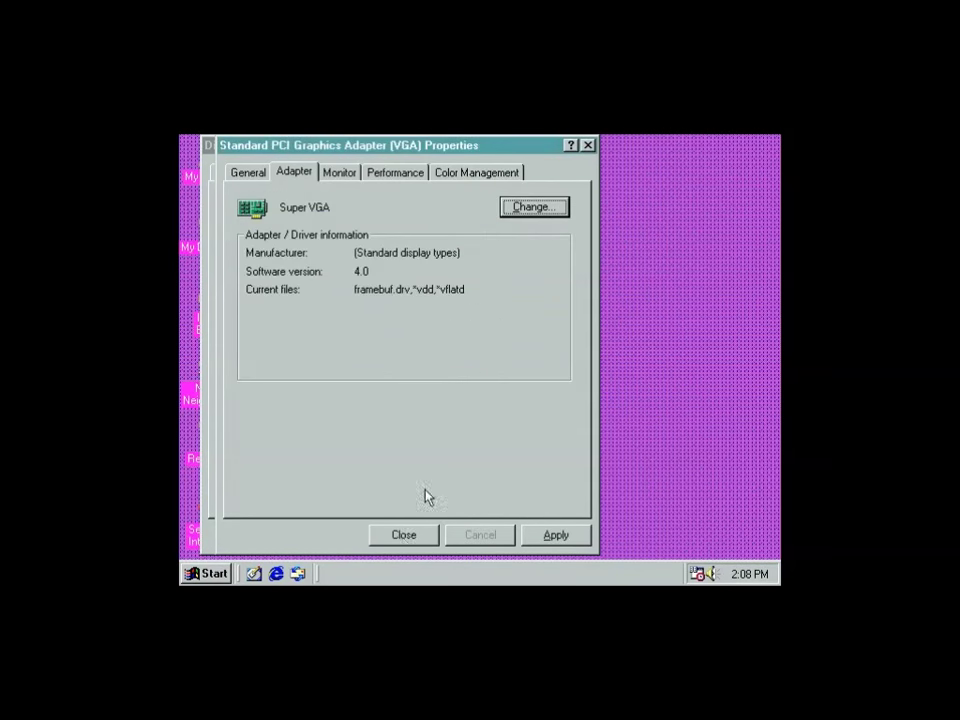
pyautogui.click(396, 532)
pyautogui.click(392, 530)
# - Raise the screen area to 800 by 600 pixels and apply it
pyautogui.rightClick(433, 253)
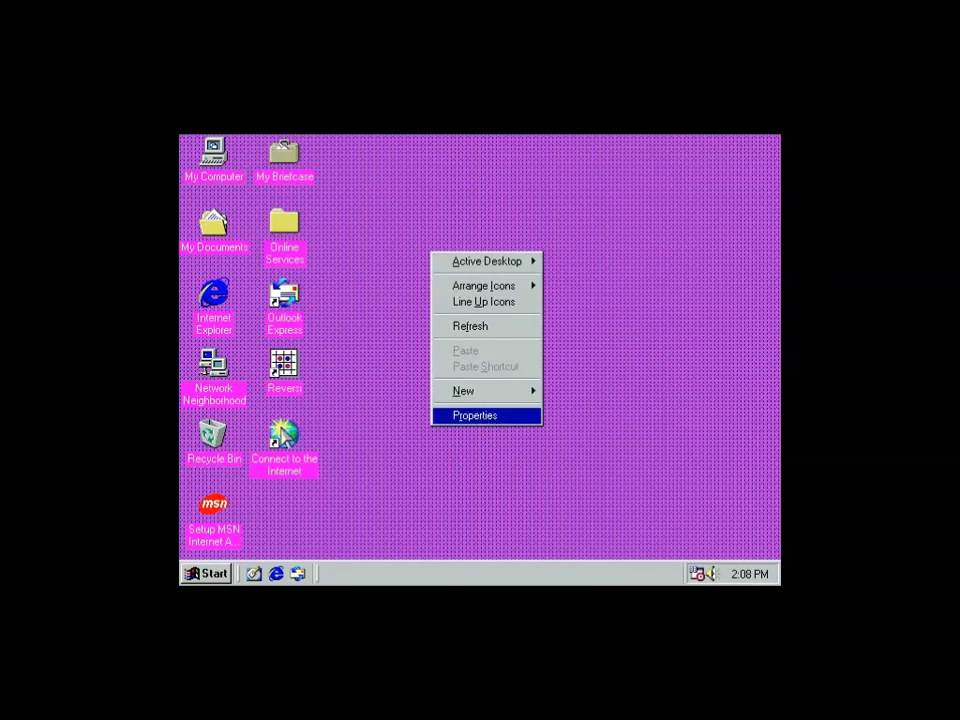
pyautogui.click(471, 414)
pyautogui.moveTo(469, 441); pyautogui.dragTo(514, 441)
pyautogui.click(388, 534)
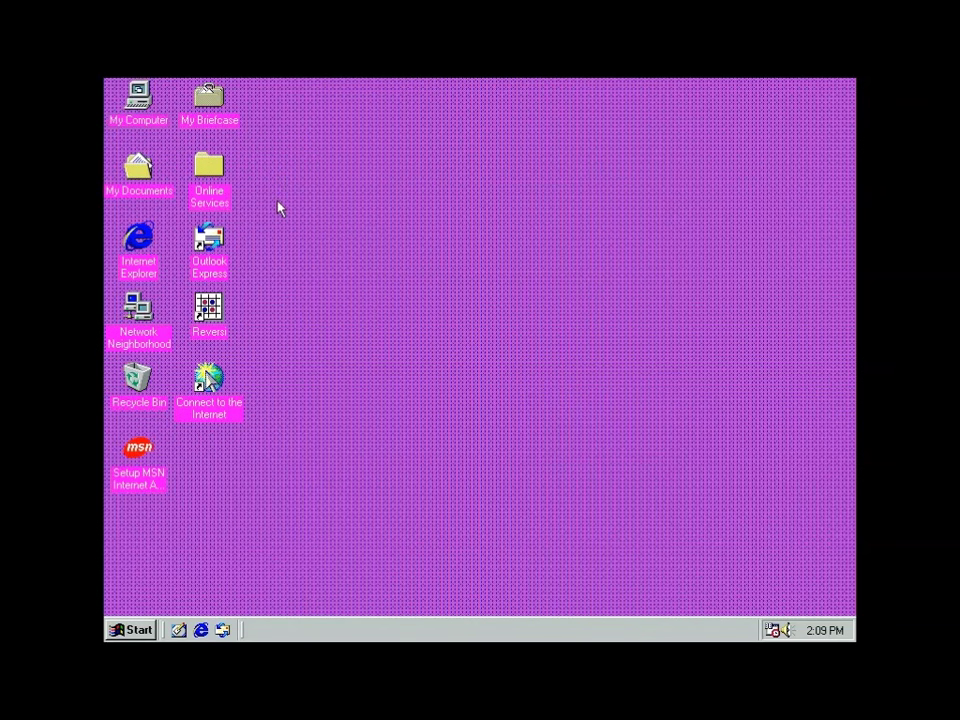
# - Launch the Windows Me CD from My Computer and agree to upgrade
pyautogui.doubleClick(138, 95)
pyautogui.doubleClick(508, 210)
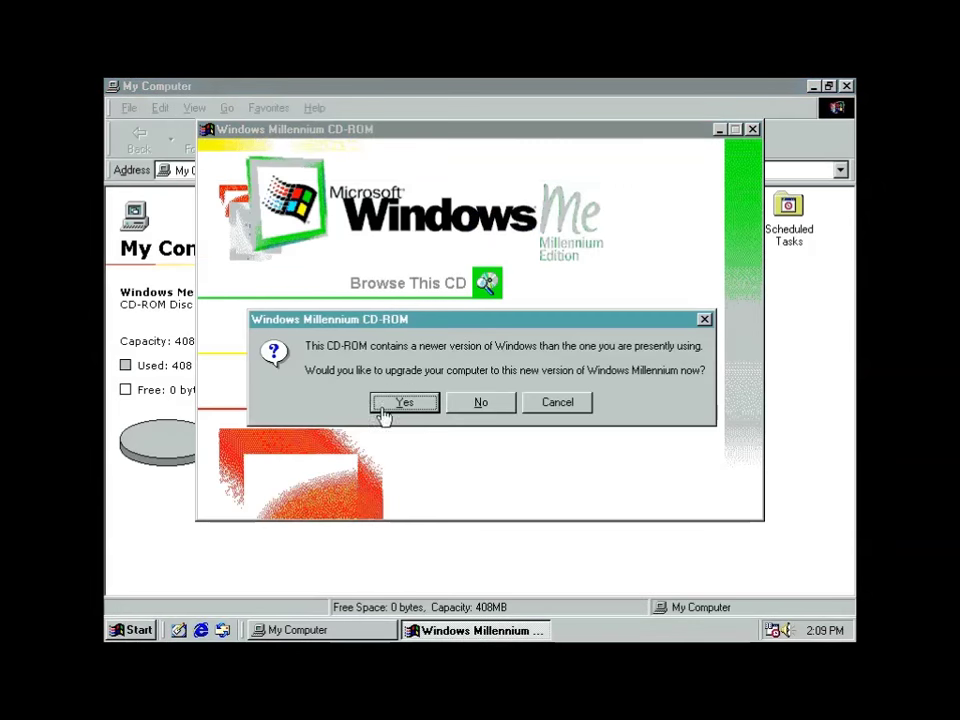
pyautogui.click(846, 86)
pyautogui.click(404, 402)
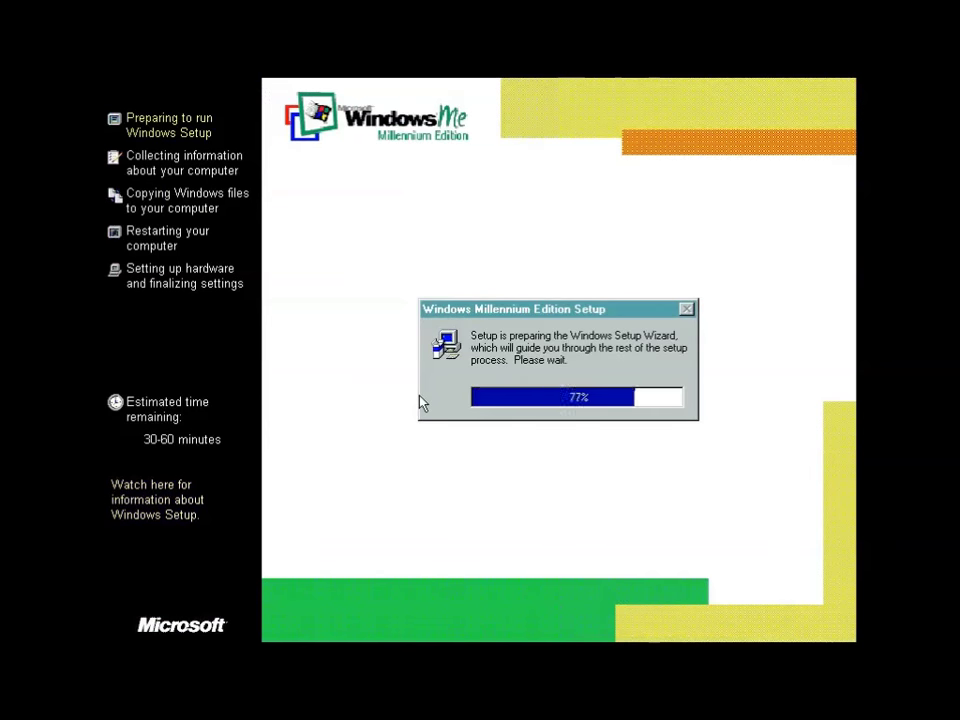
# - Accept the licence agreement and enter the Windows Me product key
pyautogui.click(654, 531)
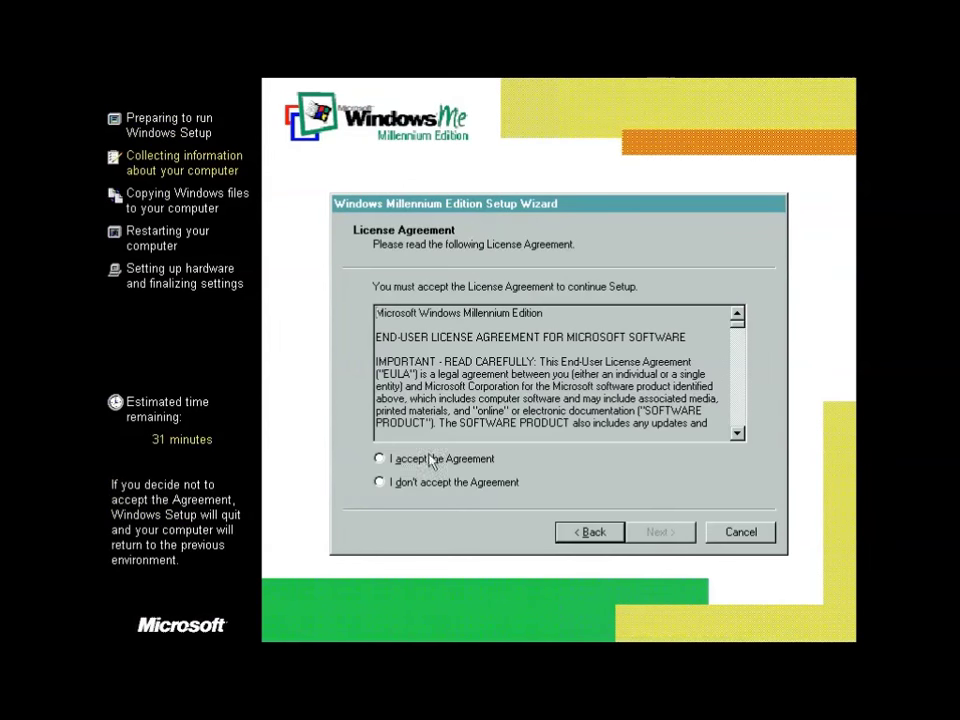
pyautogui.click(377, 456)
pyautogui.click(654, 531)
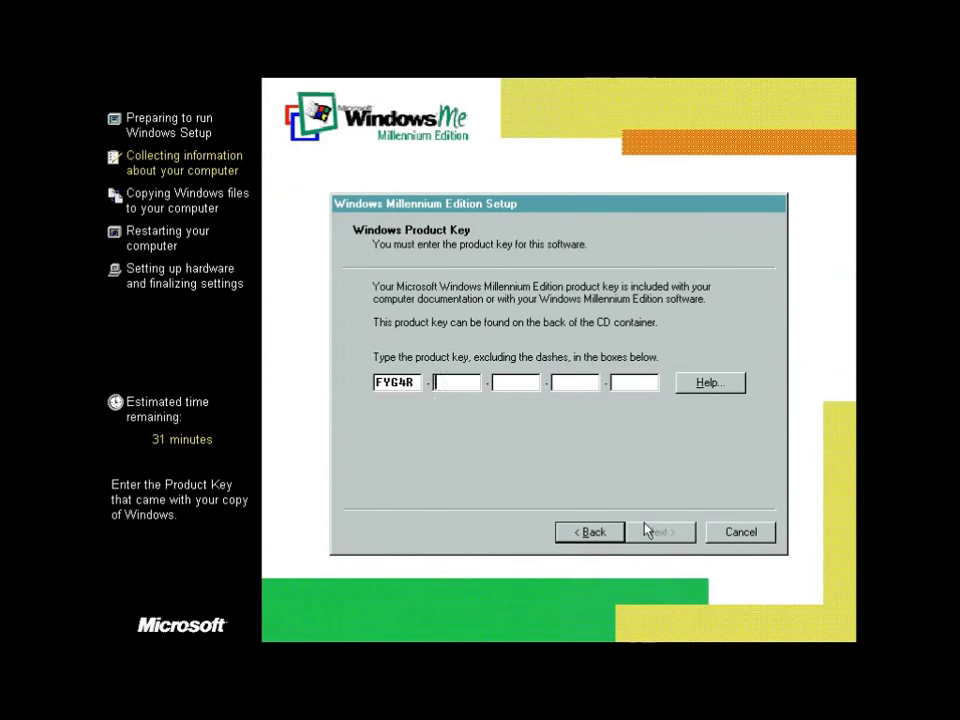
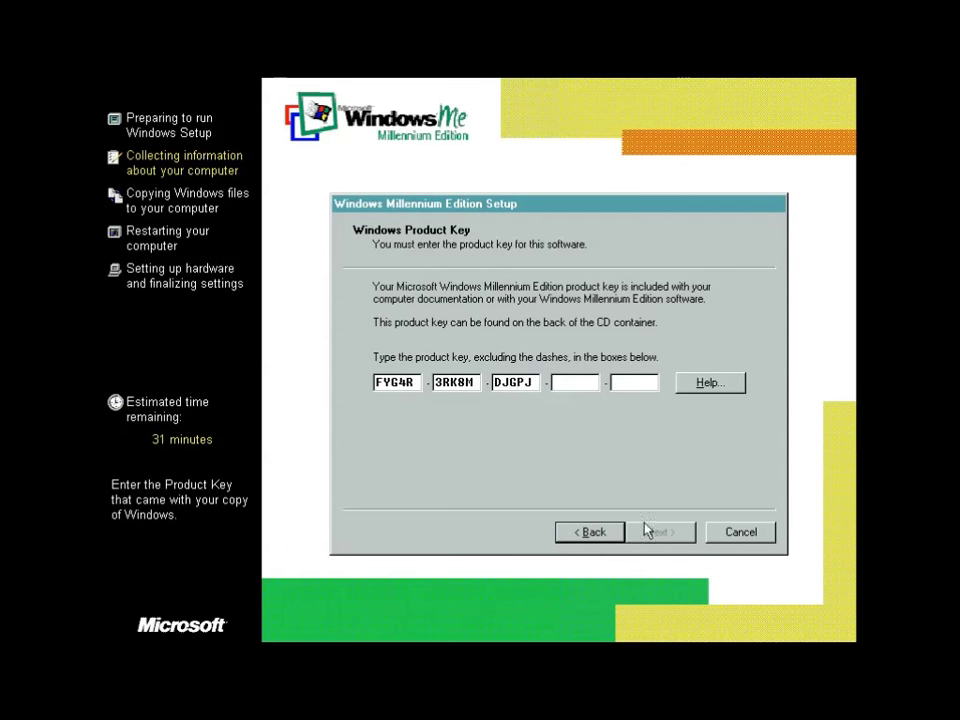
pyautogui.click(648, 531)
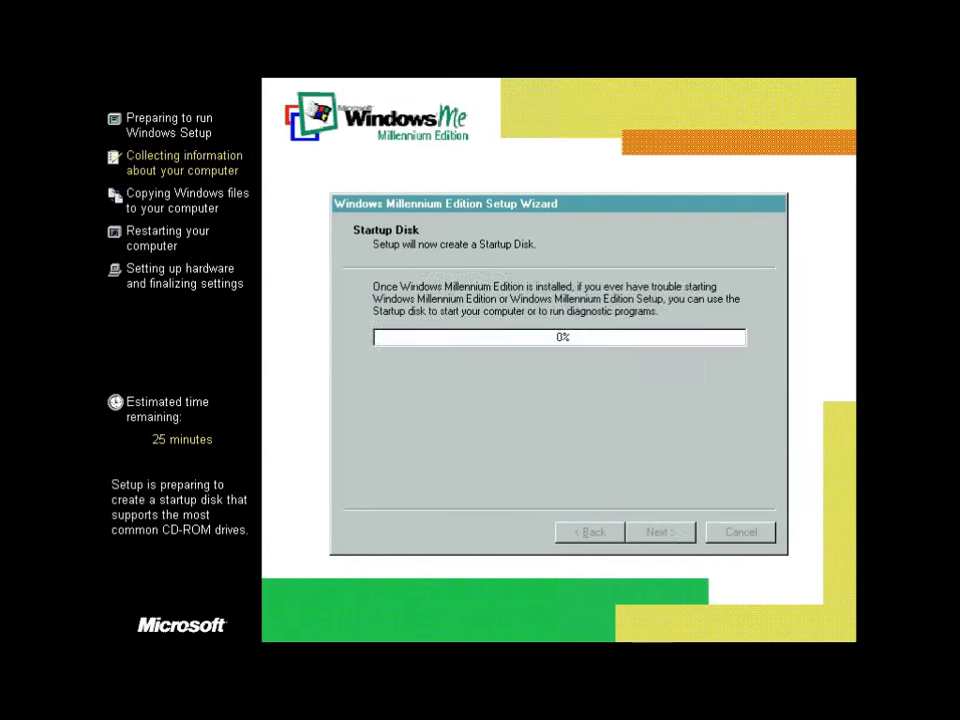
# - Skip creating a startup disk and start copying the Windows Me files
pyautogui.click(609, 429)
pyautogui.click(497, 398)
pyautogui.click(681, 534)
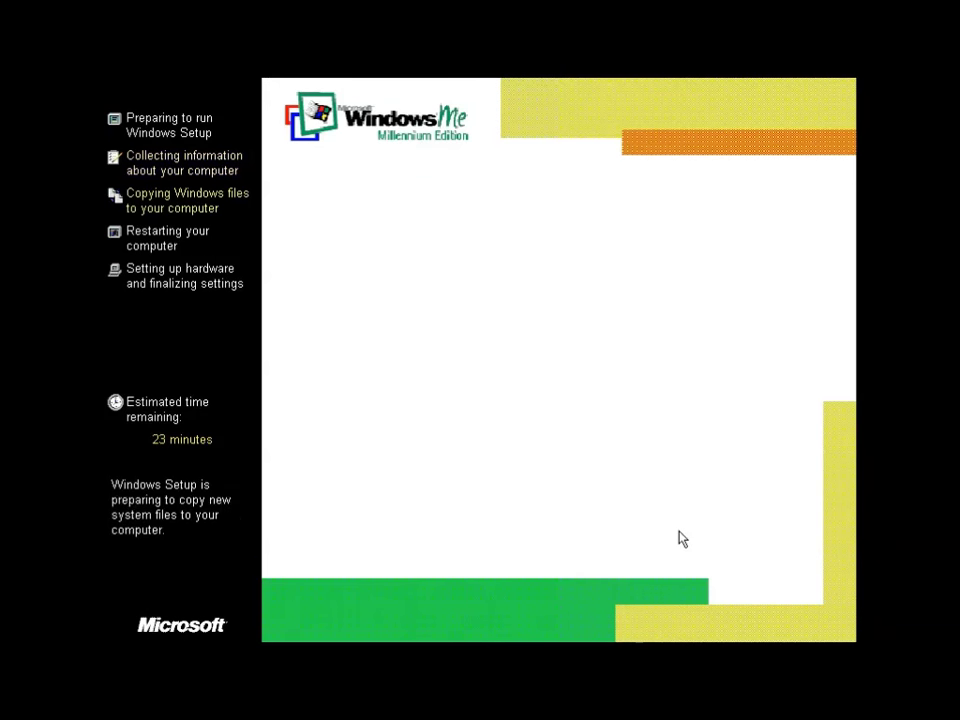
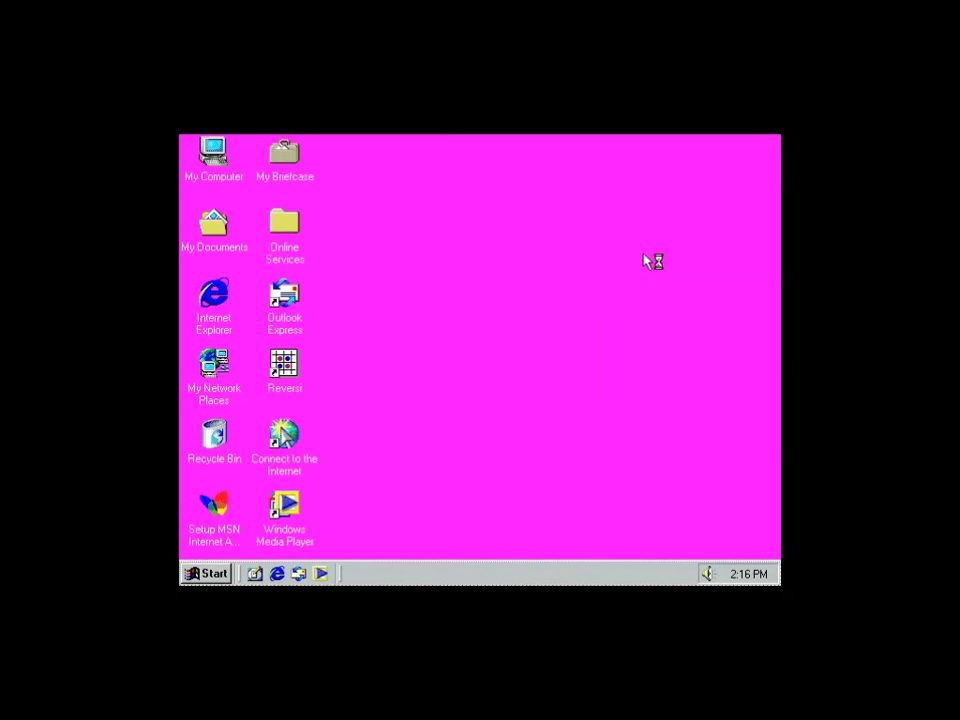
# - Check the Windows Me version in My Computer's System Properties
pyautogui.rightClick(197, 170)
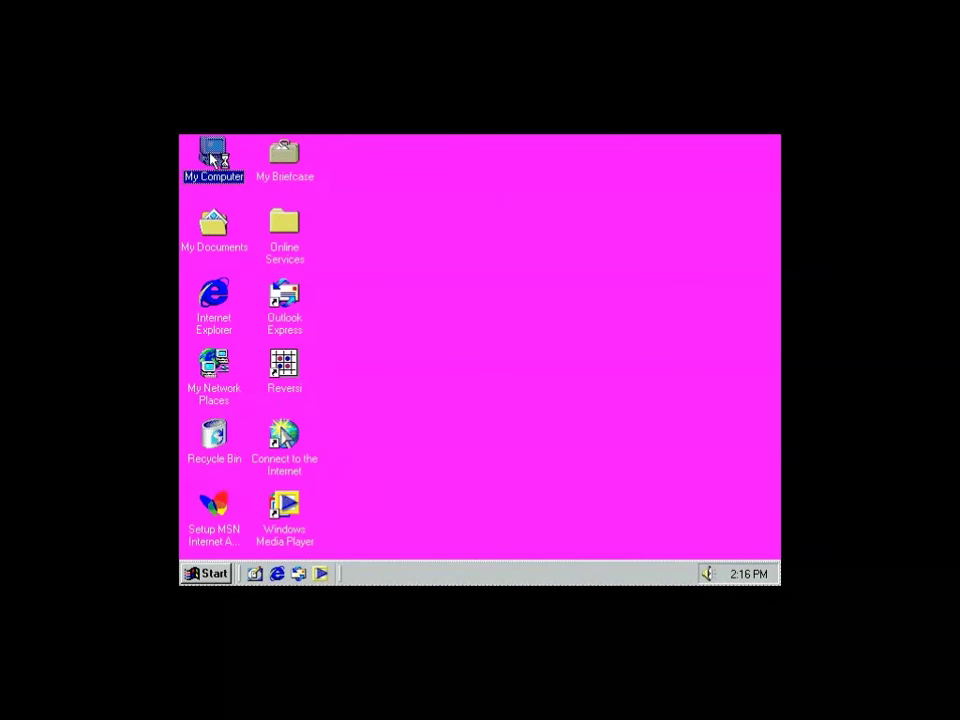
pyautogui.click(270, 310)
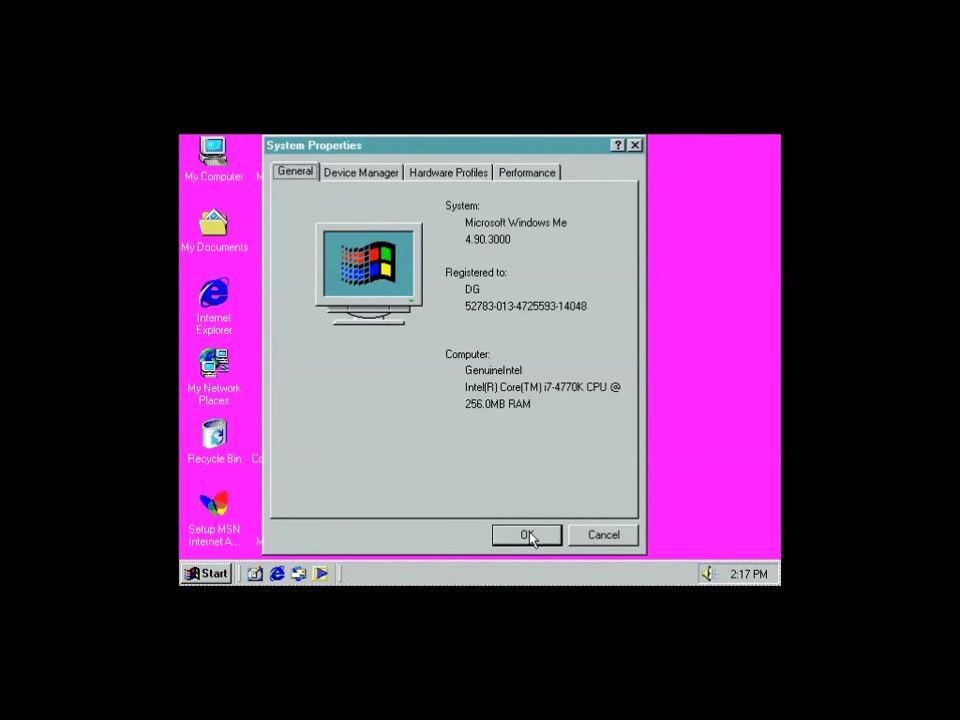
pyautogui.click(527, 535)
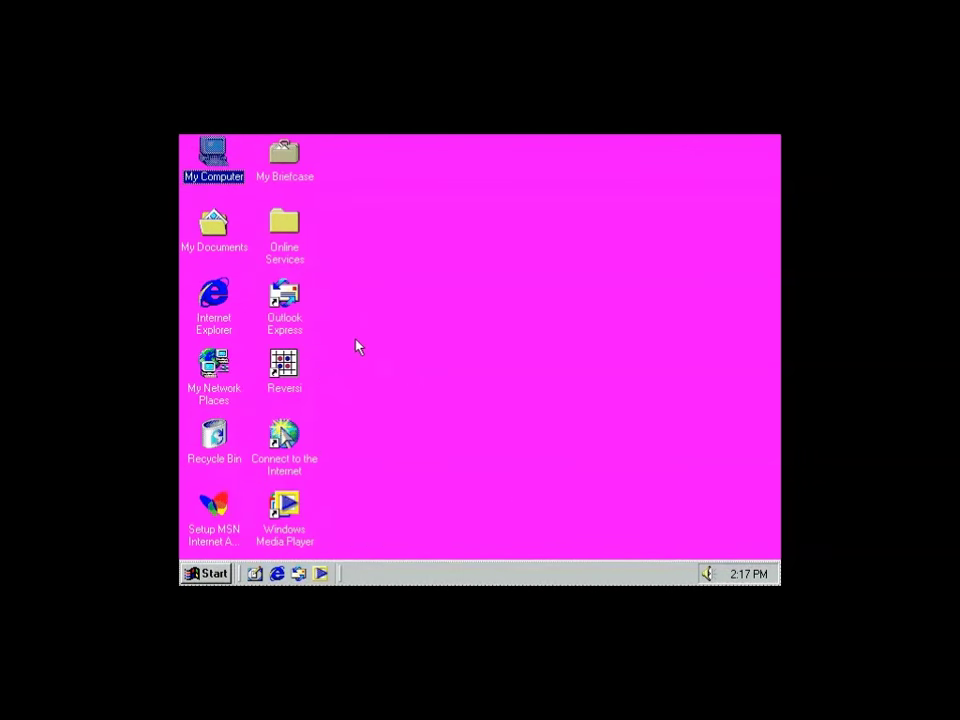
# - Replace the display adapter driver with the Super VGA [6-8-2000] model
pyautogui.rightClick(400, 208)
pyautogui.click(443, 363)
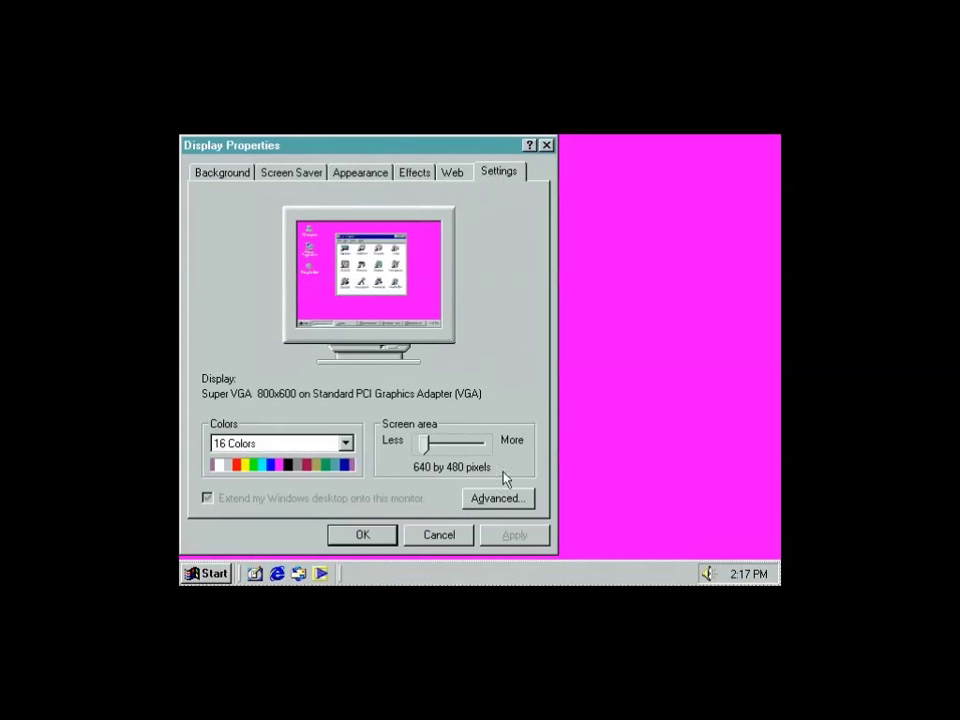
pyautogui.click(495, 497)
pyautogui.click(273, 172)
pyautogui.click(517, 205)
pyautogui.click(372, 401)
pyautogui.click(505, 476)
pyautogui.click(505, 476)
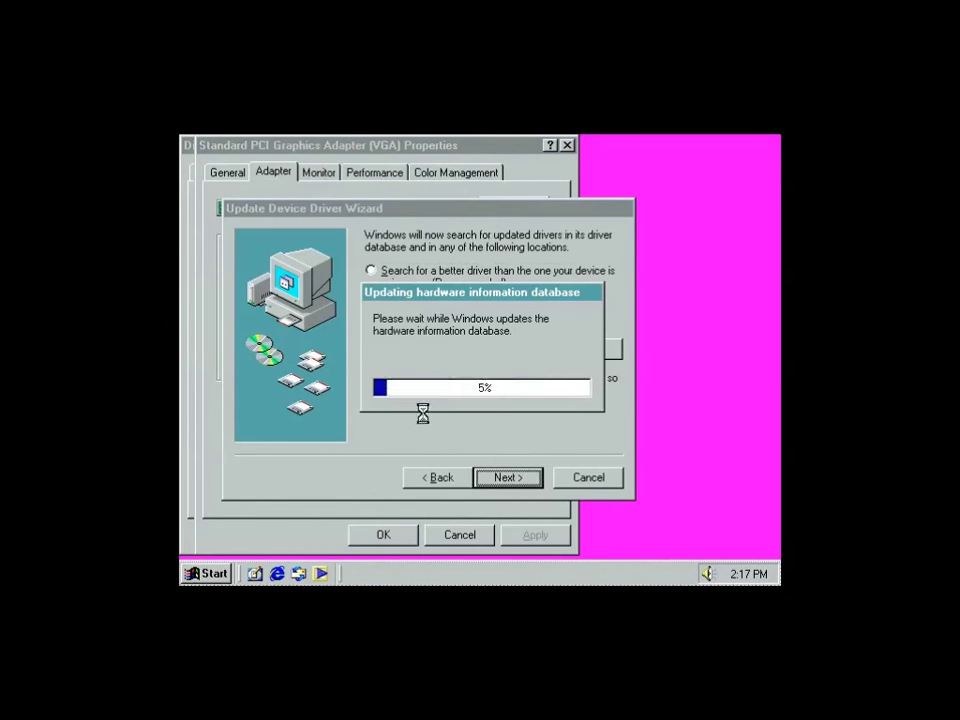
pyautogui.click(241, 433)
pyautogui.scroll(-5, 500, 350)
pyautogui.click(450, 345)
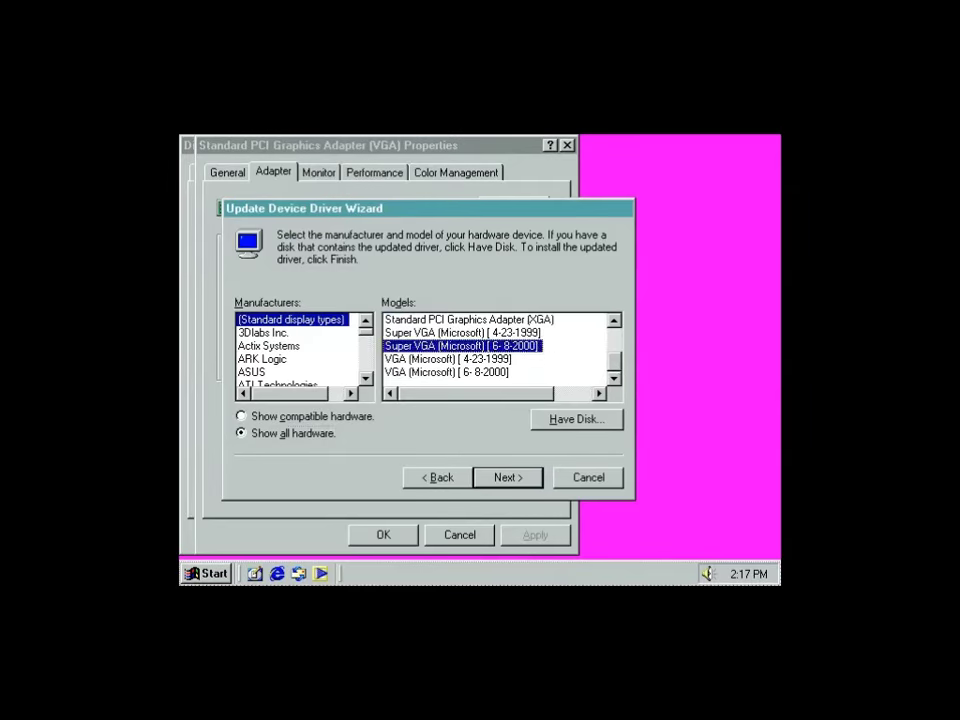
pyautogui.click(508, 477)
pyautogui.click(508, 477)
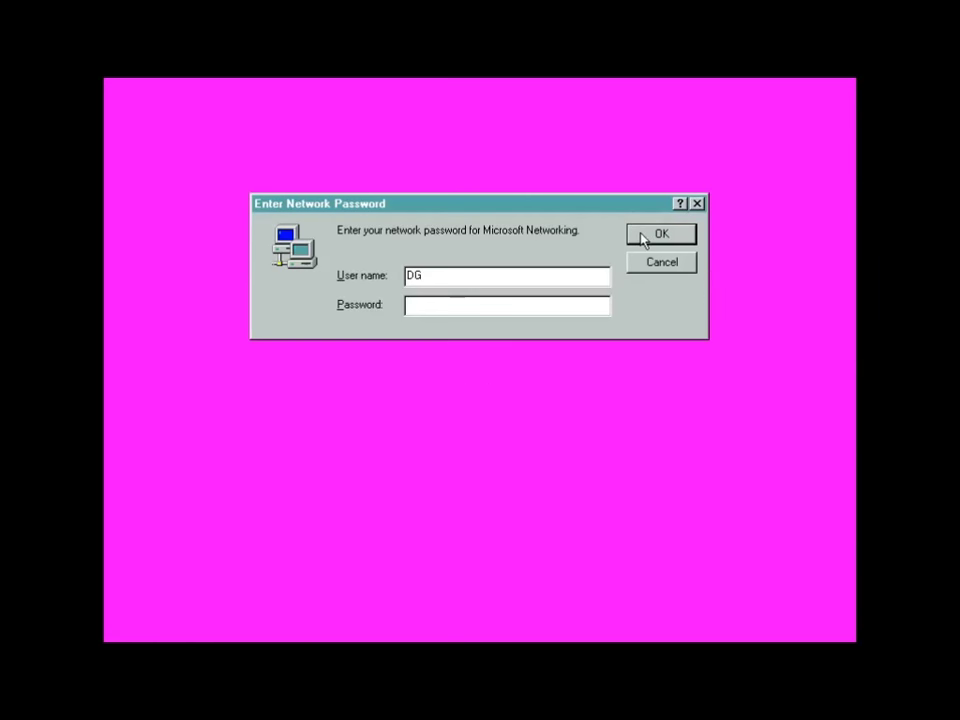
# - After the restart, add a 'Me' line to C:\WINVERS.TXT and save it
pyautogui.click(643, 234)
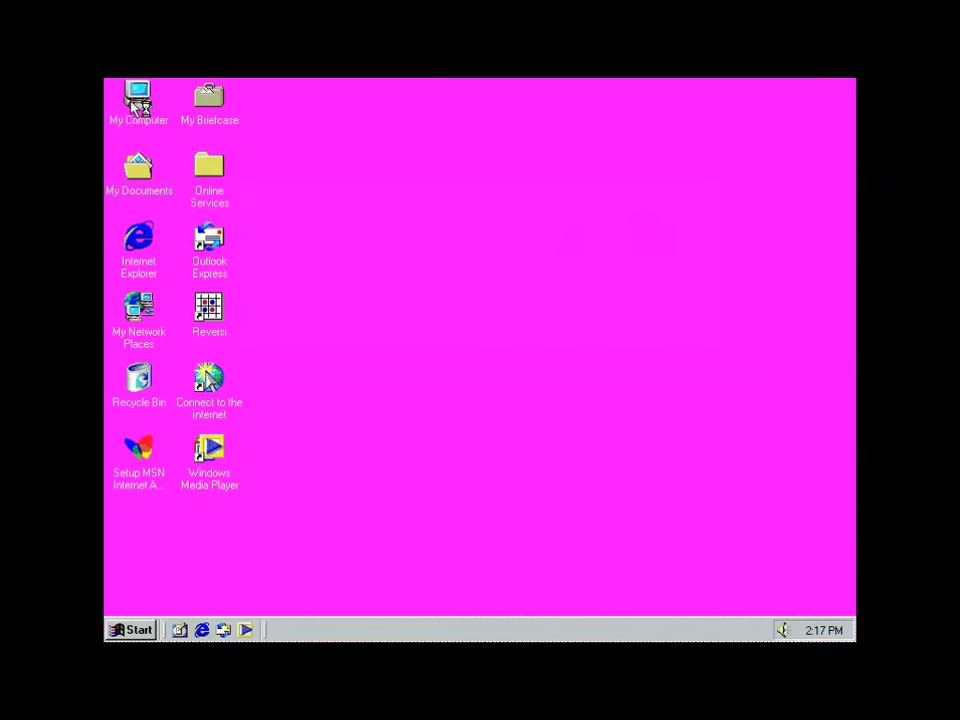
pyautogui.doubleClick(137, 100)
pyautogui.doubleClick(396, 193)
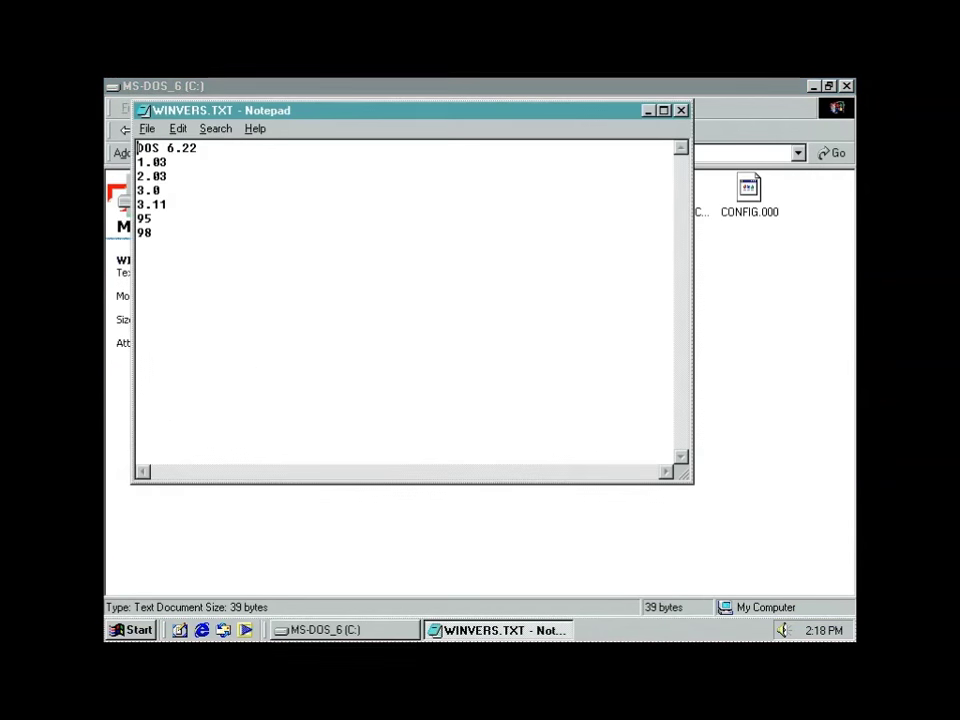
pyautogui.press('Return')
pyautogui.write('Me')
pyautogui.click(147, 128)
pyautogui.press('Escape')
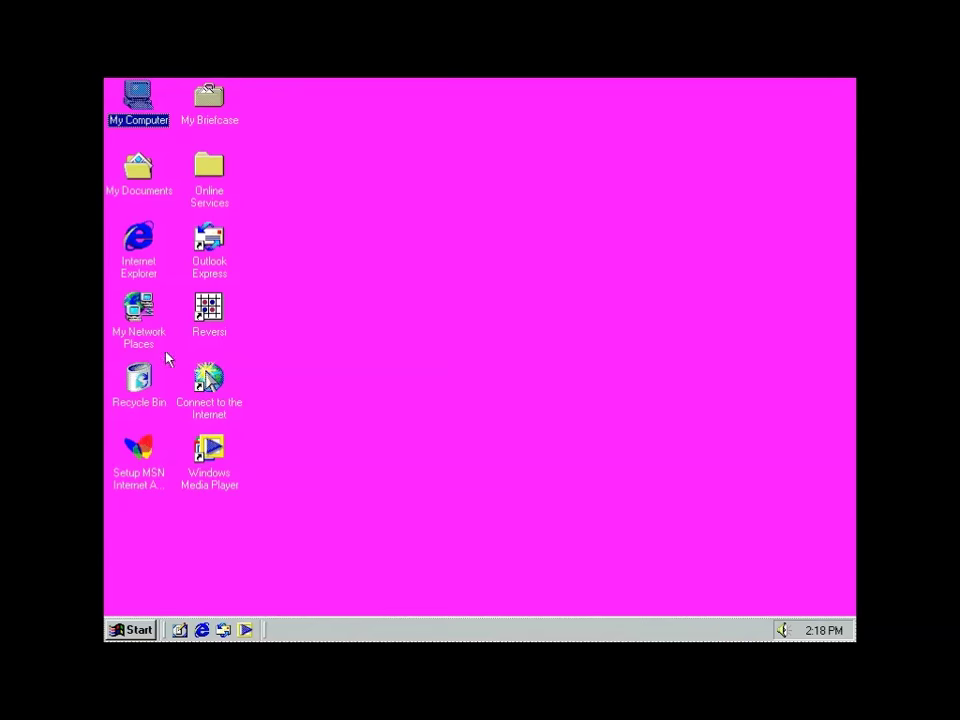
pyautogui.doubleClick(208, 308)
# - Play the opening and middle of the Reversi game, placing red discs around the board
pyautogui.click(373, 326)
pyautogui.click(409, 291)
pyautogui.click(374, 291)
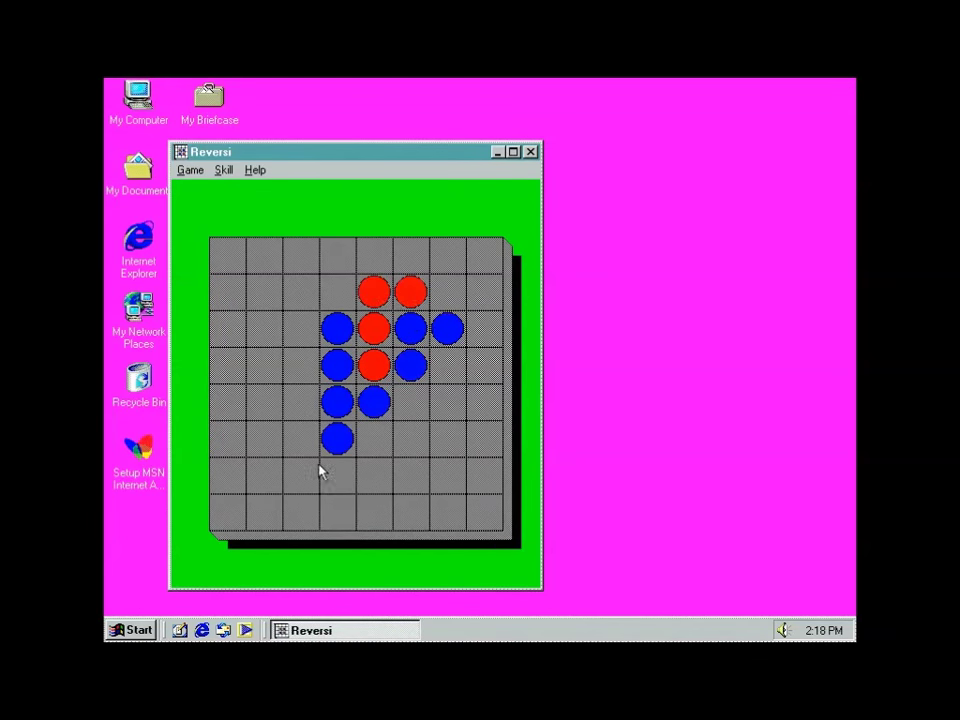
pyautogui.click(301, 438)
pyautogui.click(264, 401)
pyautogui.click(301, 291)
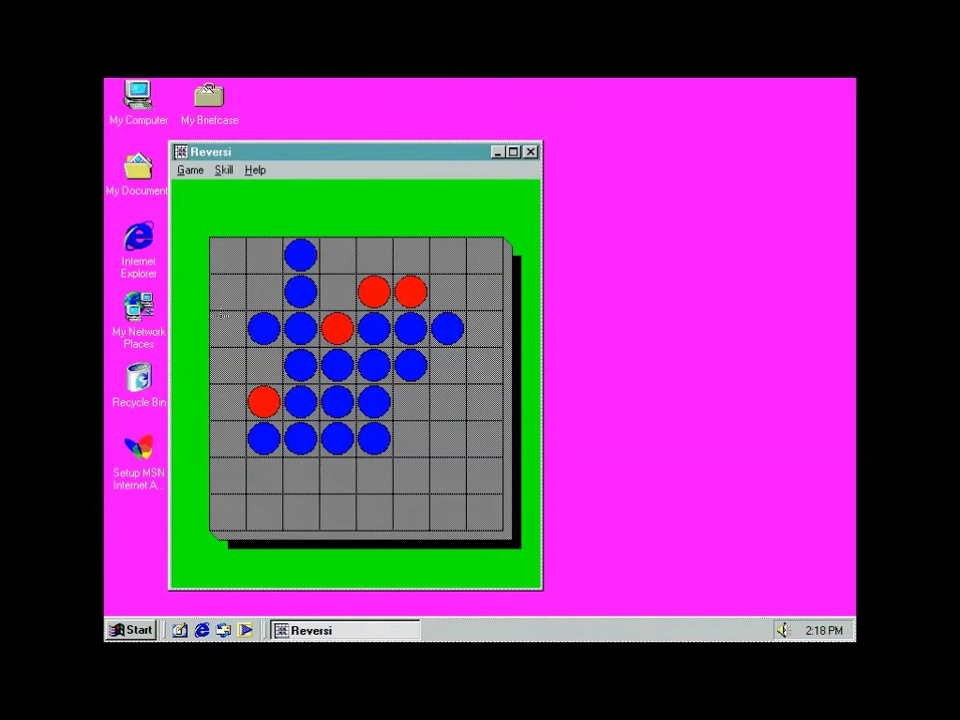
pyautogui.click(225, 326)
pyautogui.click(410, 401)
pyautogui.click(230, 438)
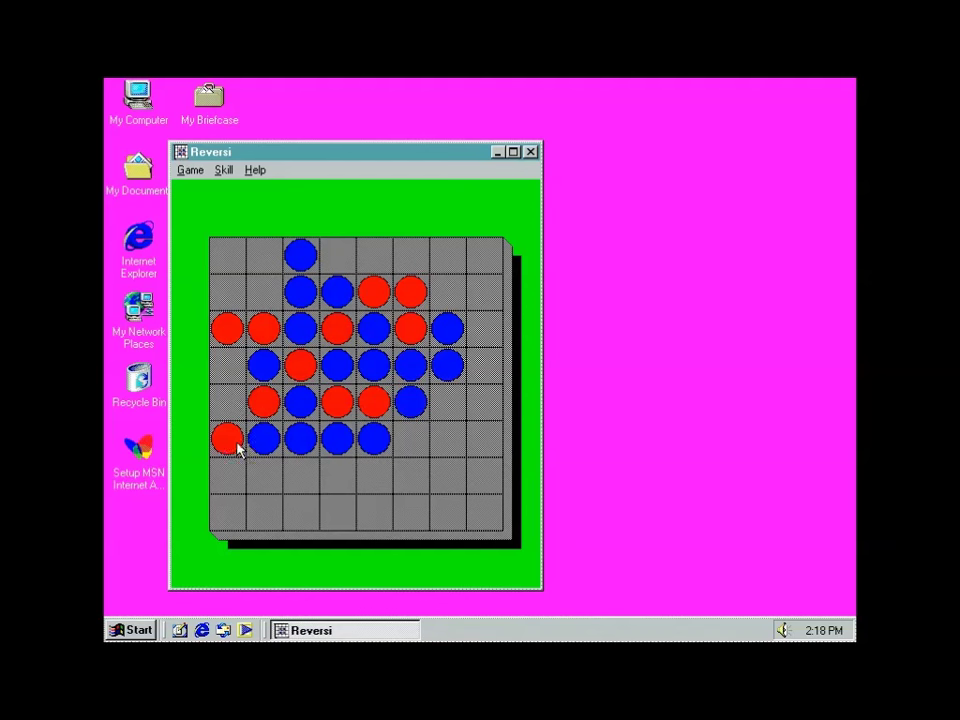
pyautogui.click(300, 512)
pyautogui.click(484, 438)
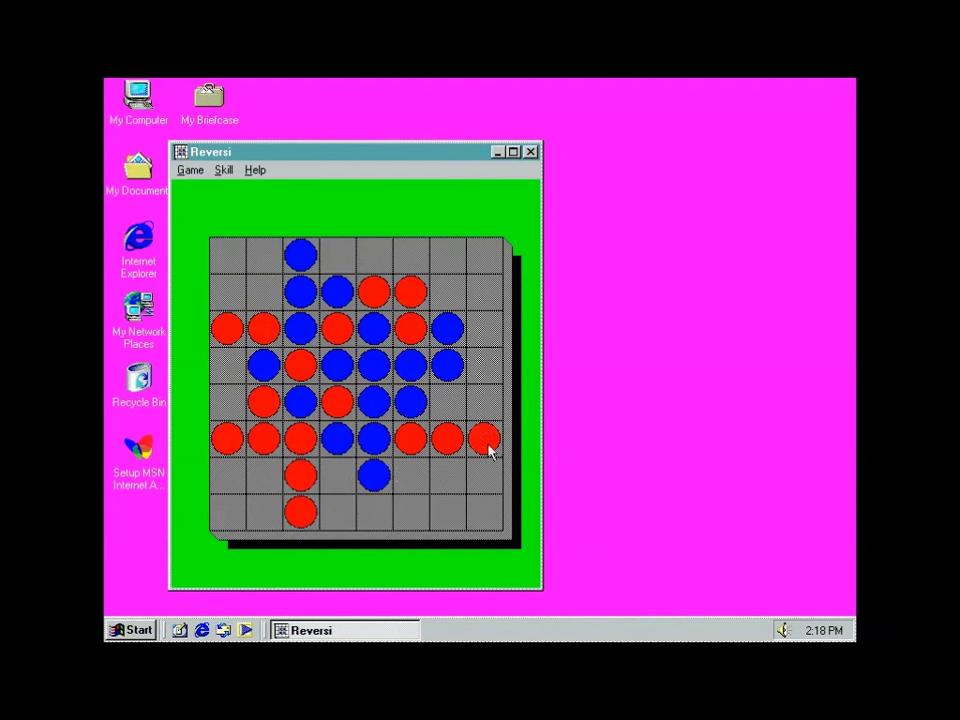
pyautogui.click(379, 506)
pyautogui.click(441, 402)
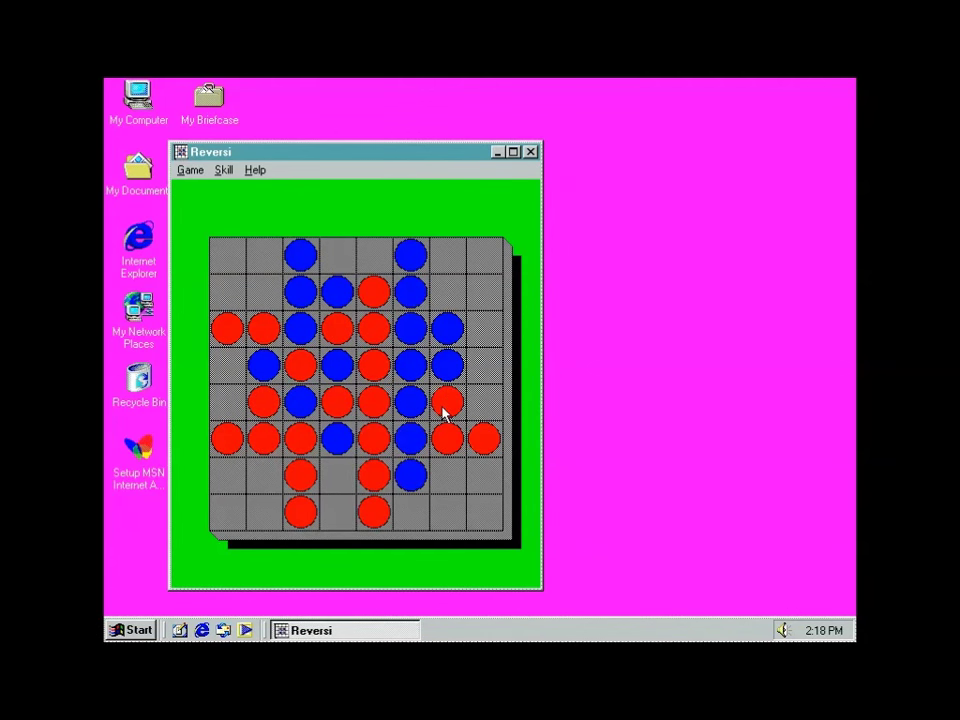
pyautogui.click(349, 257)
pyautogui.click(336, 476)
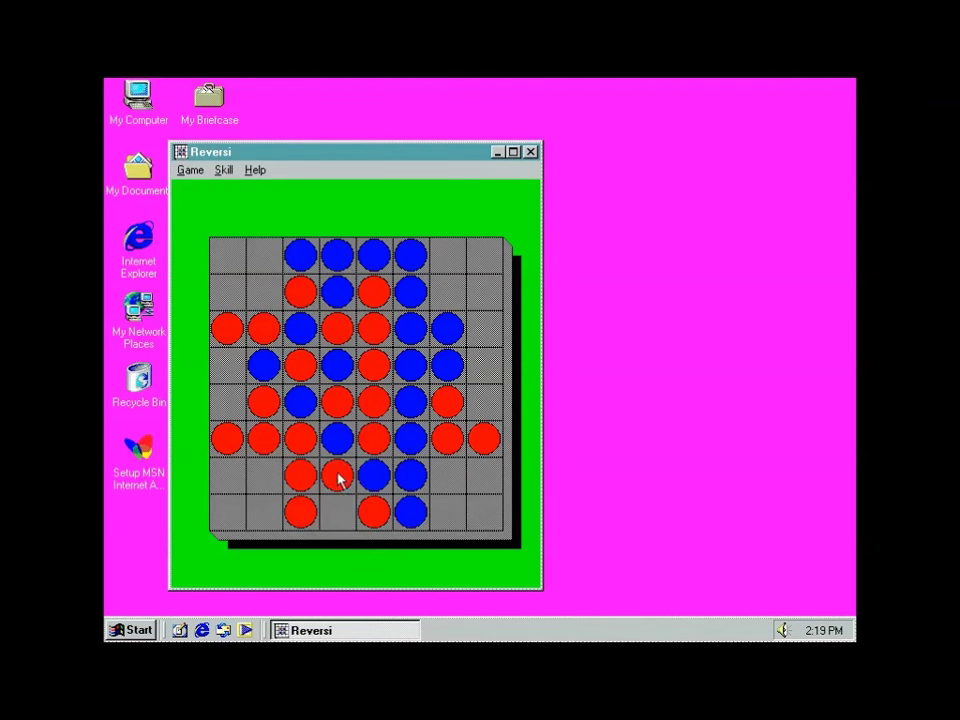
pyautogui.click(484, 362)
# - Take the top-left, top-right and bottom-left corners to win by 22, then exit Reversi
pyautogui.click(240, 262)
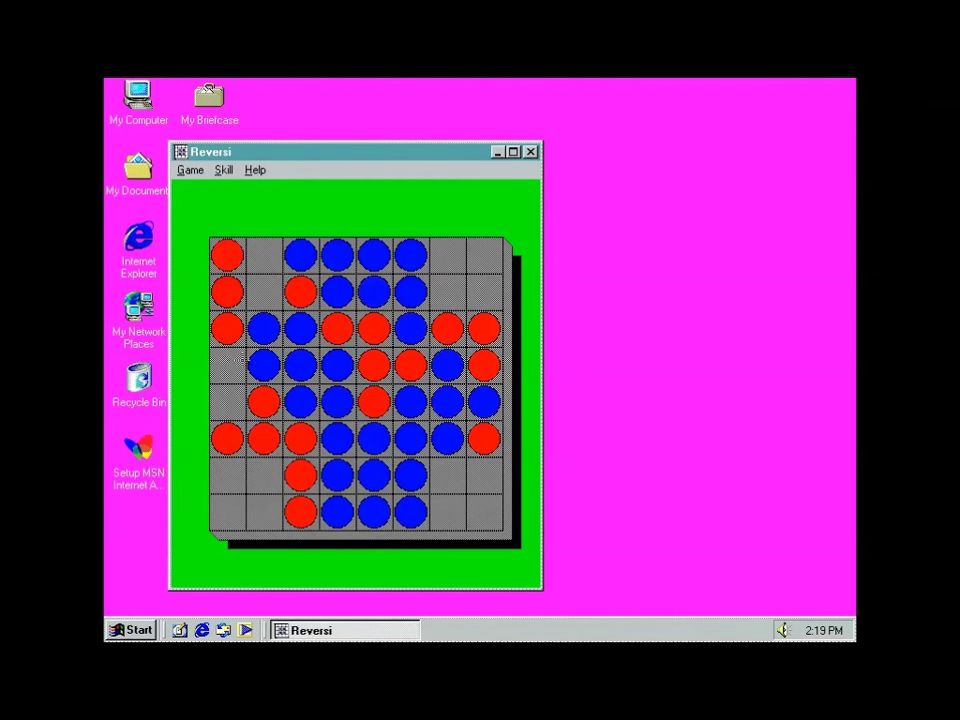
pyautogui.click(238, 357)
pyautogui.click(484, 255)
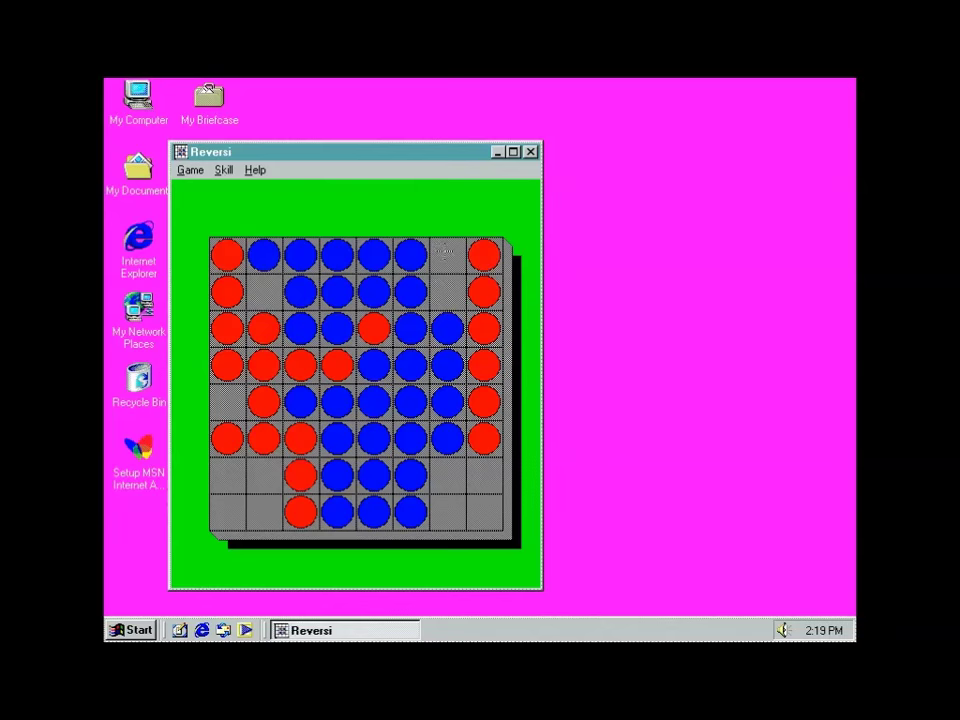
pyautogui.click(447, 255)
pyautogui.click(447, 292)
pyautogui.click(227, 512)
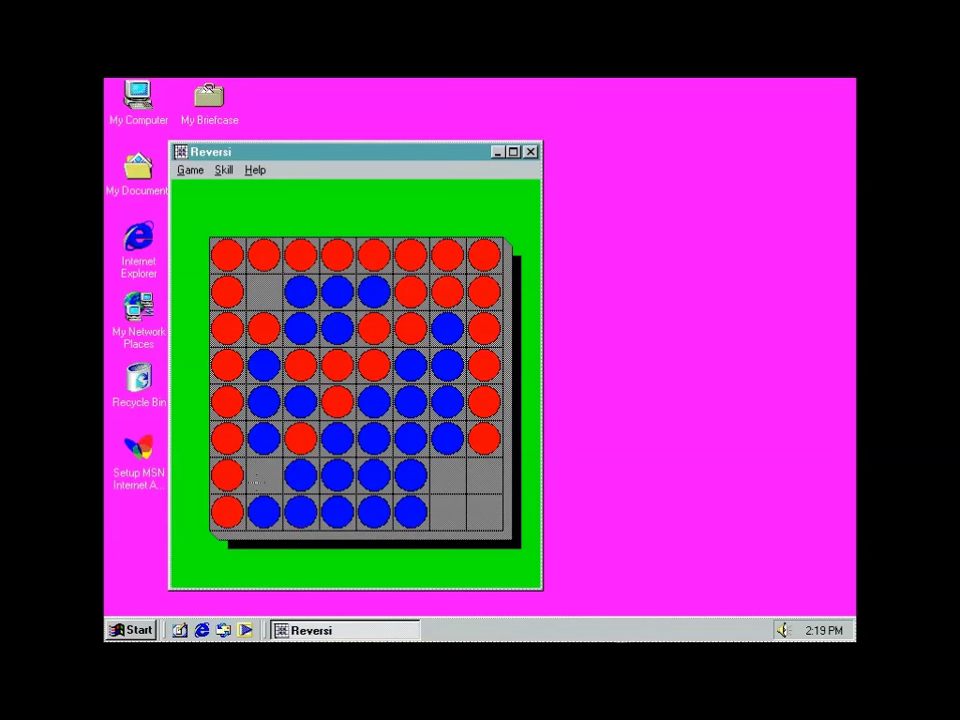
pyautogui.click(257, 482)
pyautogui.click(460, 485)
pyautogui.click(462, 500)
pyautogui.click(190, 170)
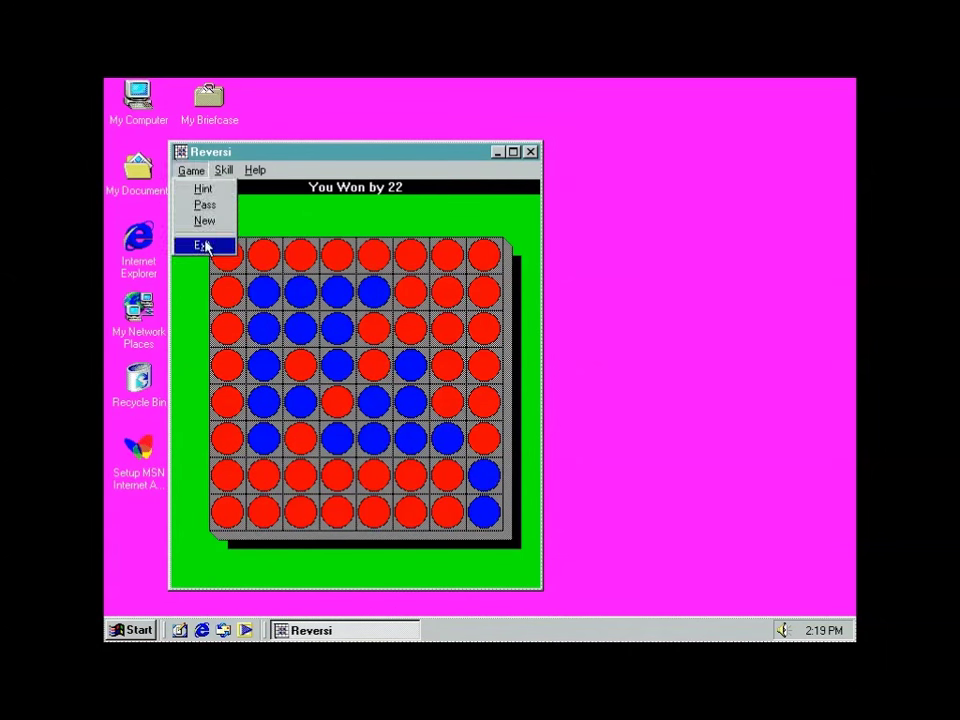
pyautogui.click(205, 244)
# - Bring up the Start menu's Programs list, then dismiss the menu
pyautogui.press('super')
pyautogui.moveTo(357, 492)
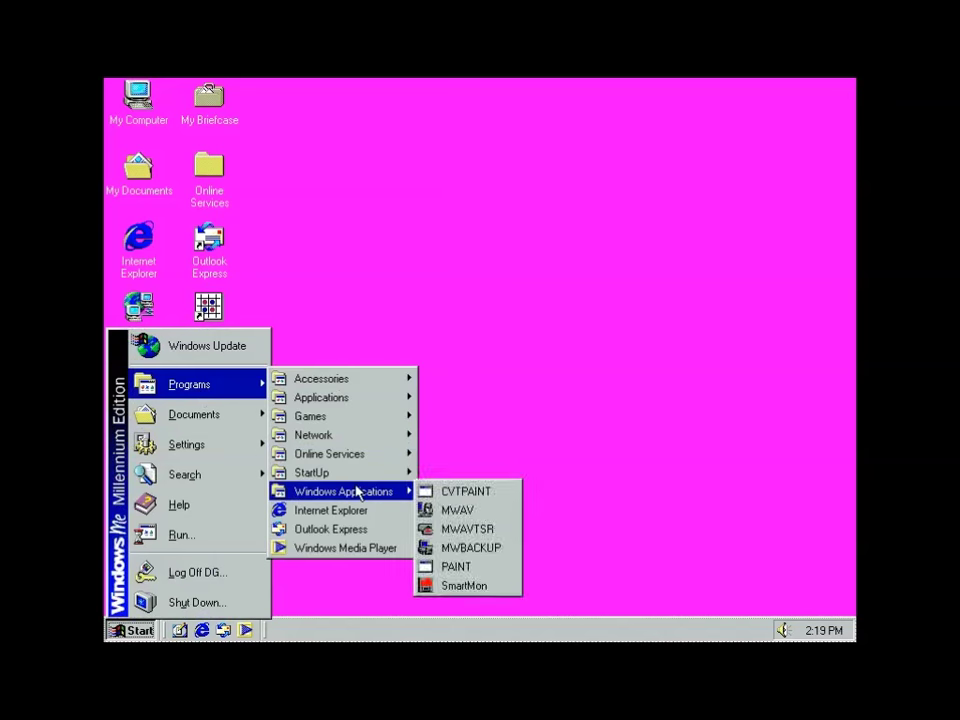
pyautogui.click(288, 133)
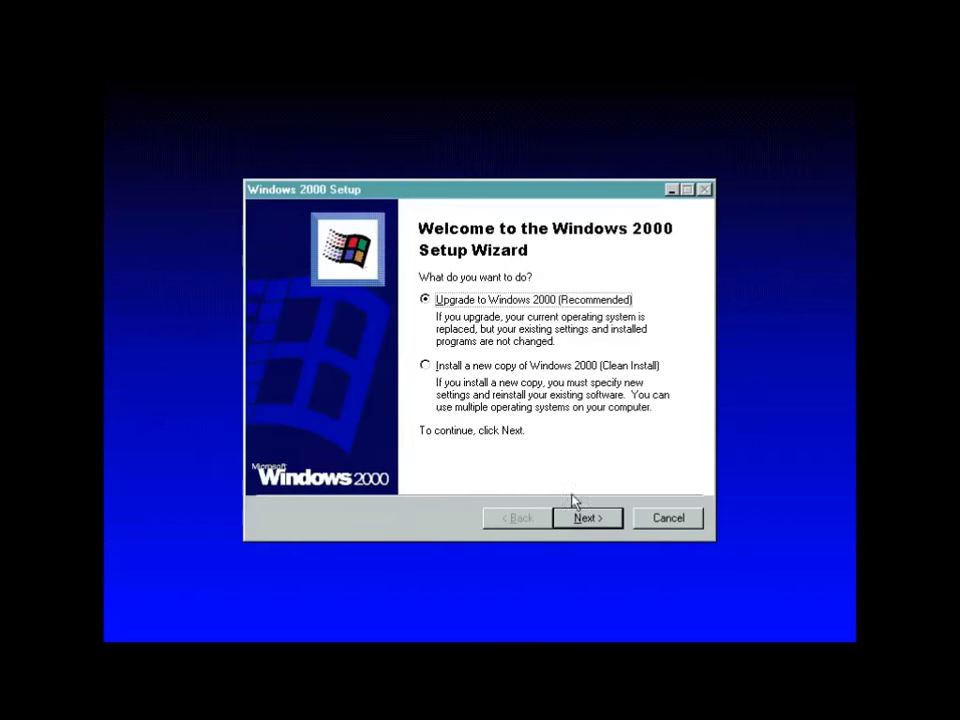
# - Choose the upgrade option, accept the licence and enter the product key
pyautogui.click(587, 517)
pyautogui.click(587, 517)
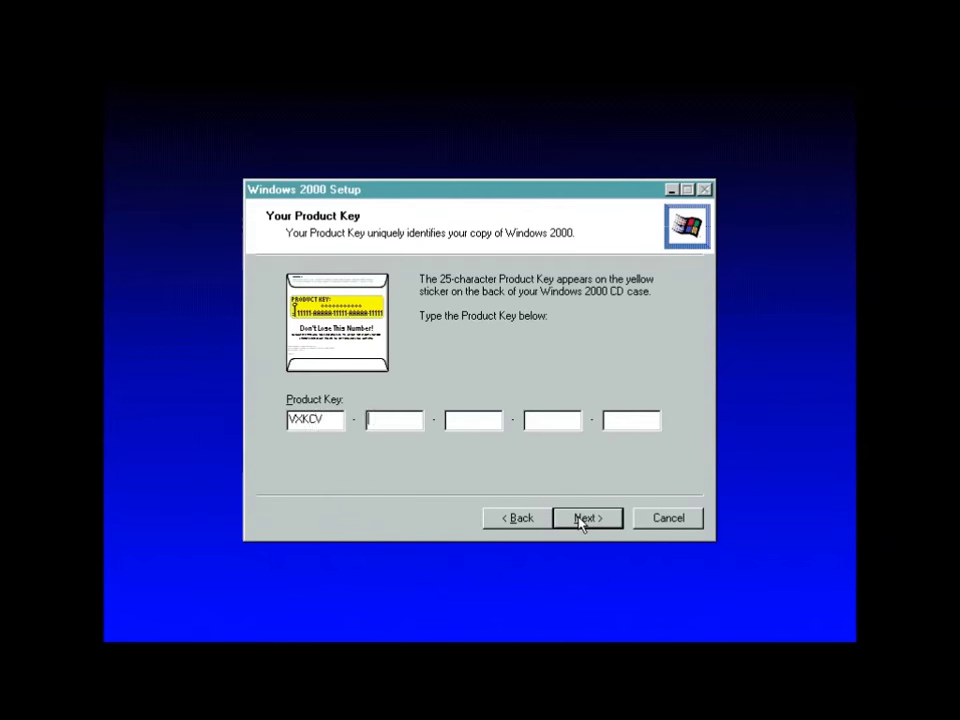
pyautogui.click(584, 518)
pyautogui.click(584, 518)
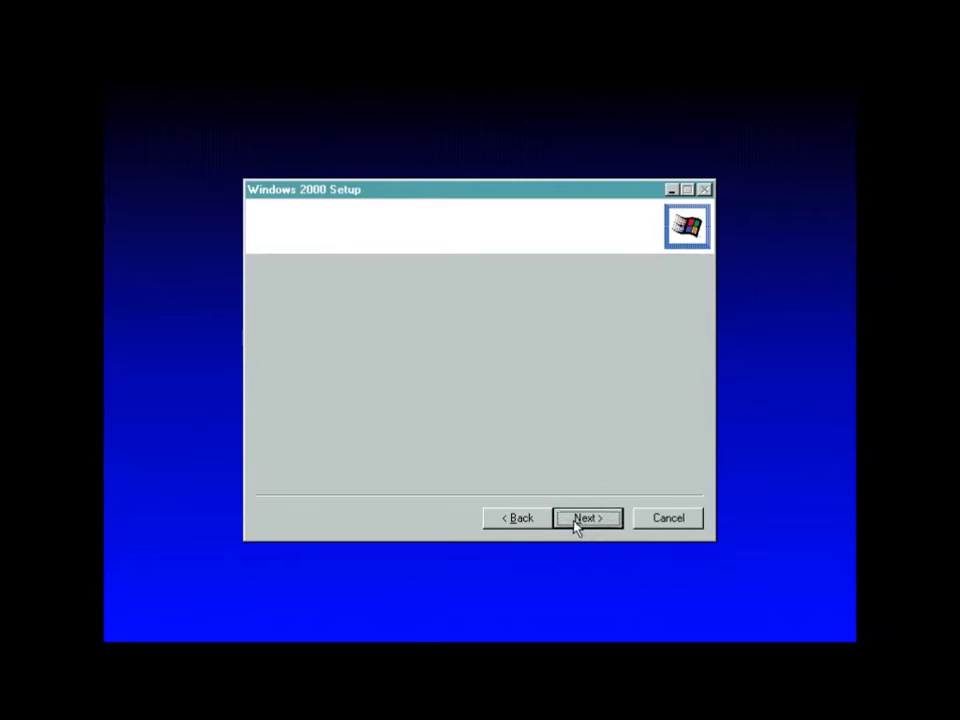
# - Pass the NTFS question, upgrade report and incompatibility warning, copy files and restart
pyautogui.click(585, 518)
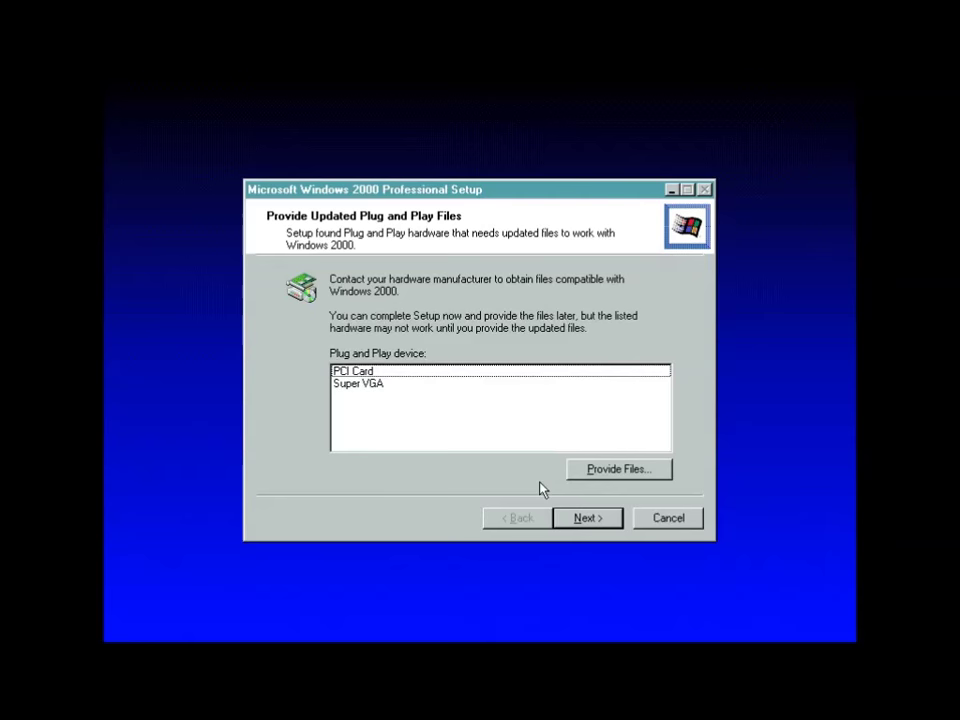
pyautogui.click(585, 518)
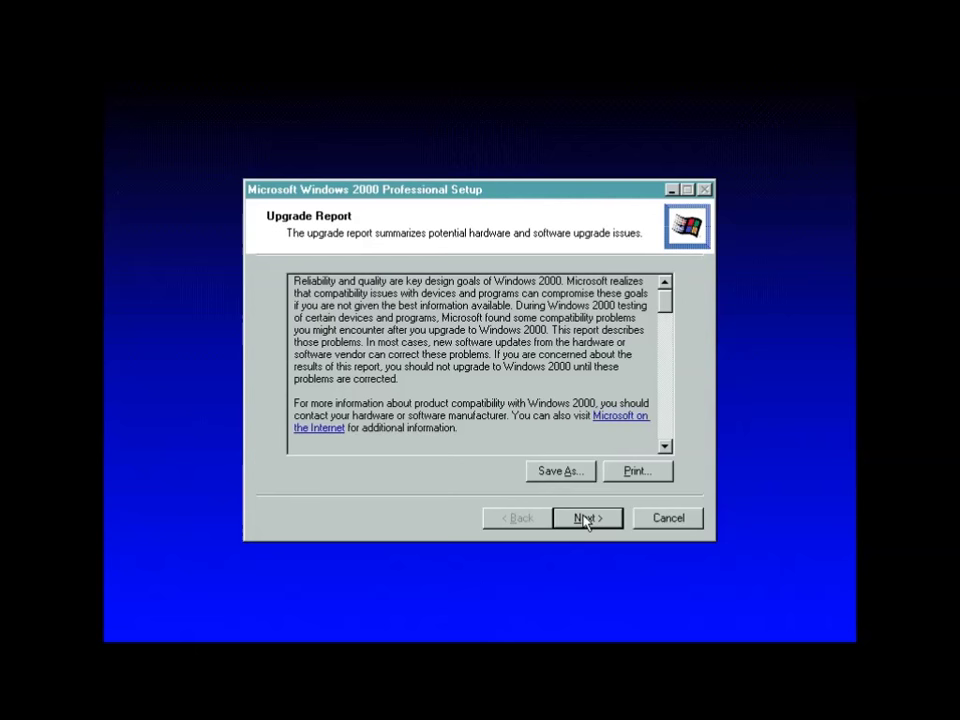
pyautogui.click(585, 518)
pyautogui.click(541, 417)
pyautogui.click(582, 522)
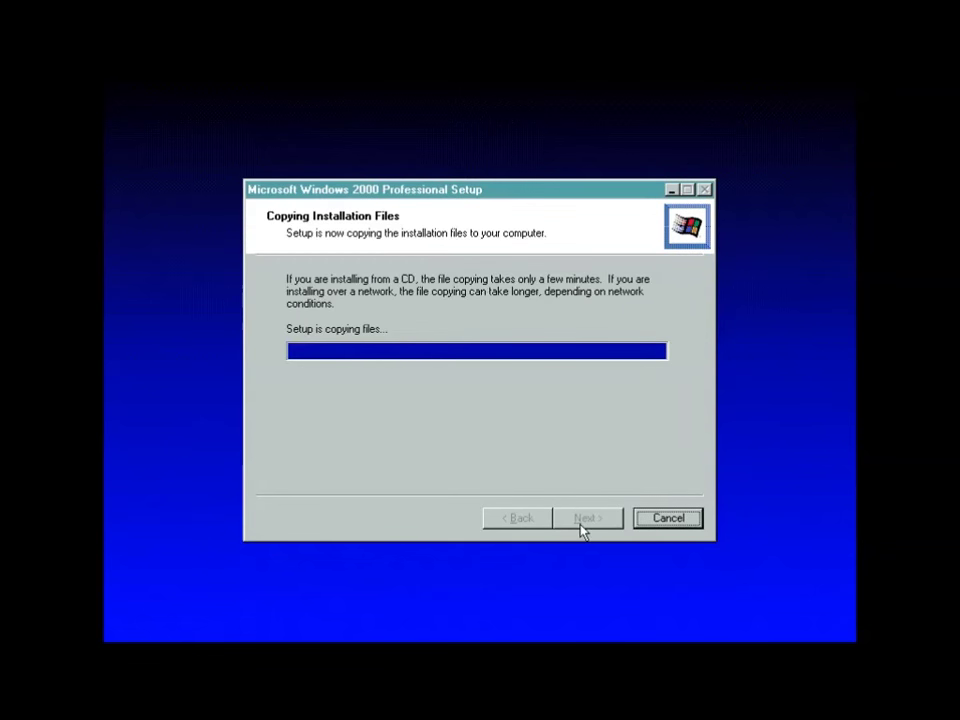
pyautogui.click(585, 518)
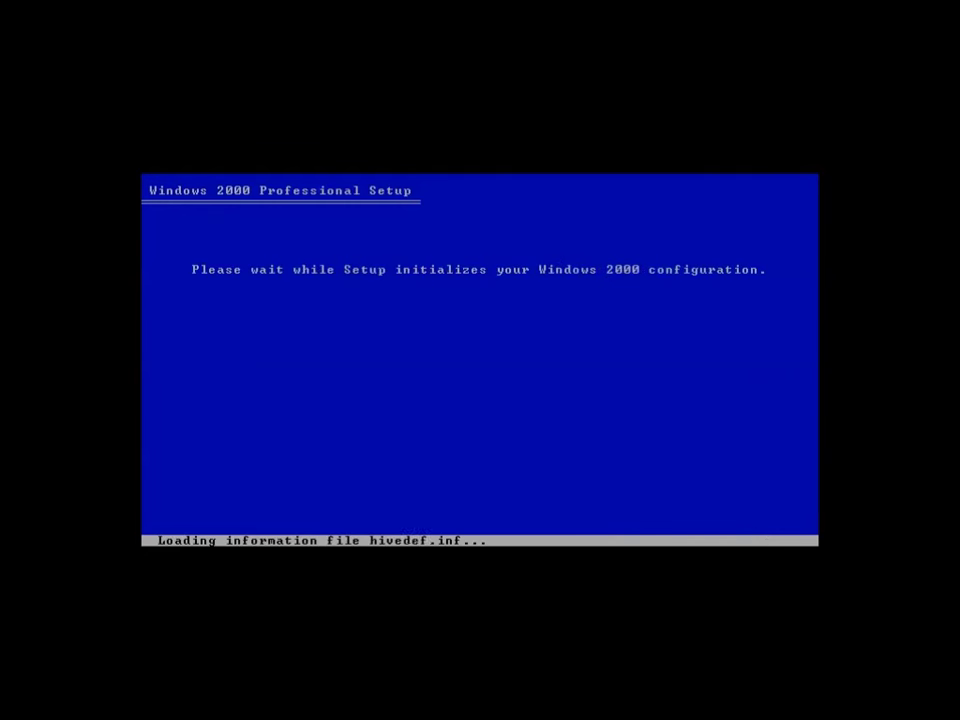
# - Press Enter at the reboot prompt so Windows 2000 setup continues to completion
pyautogui.press('Return')
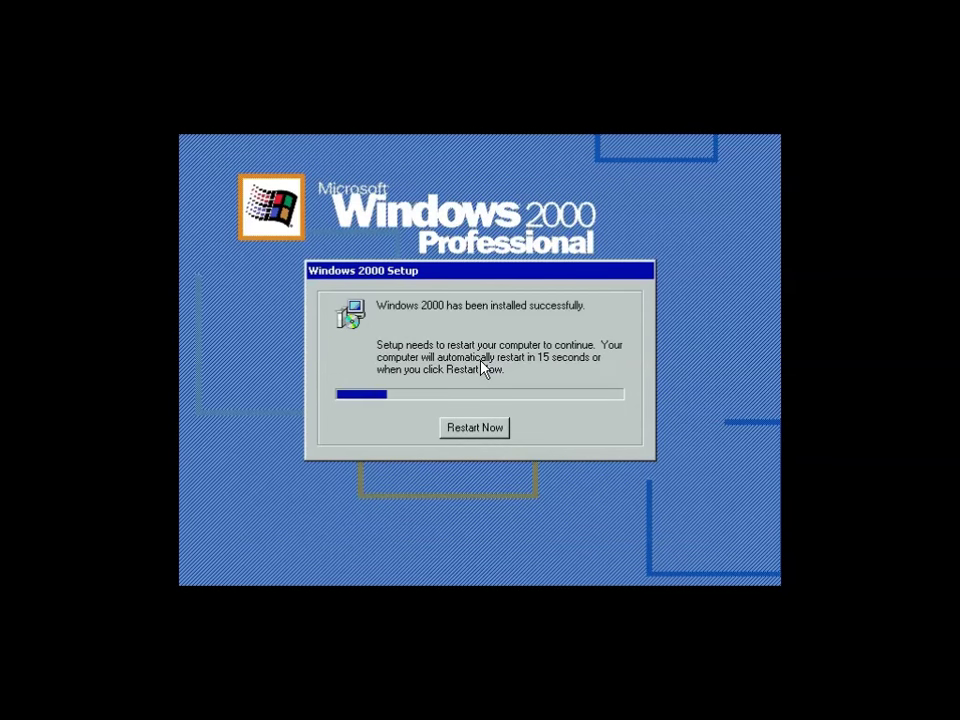
# - Restart, set and confirm a password for the upgraded accounts, and skip the NetWare logon
pyautogui.click(460, 432)
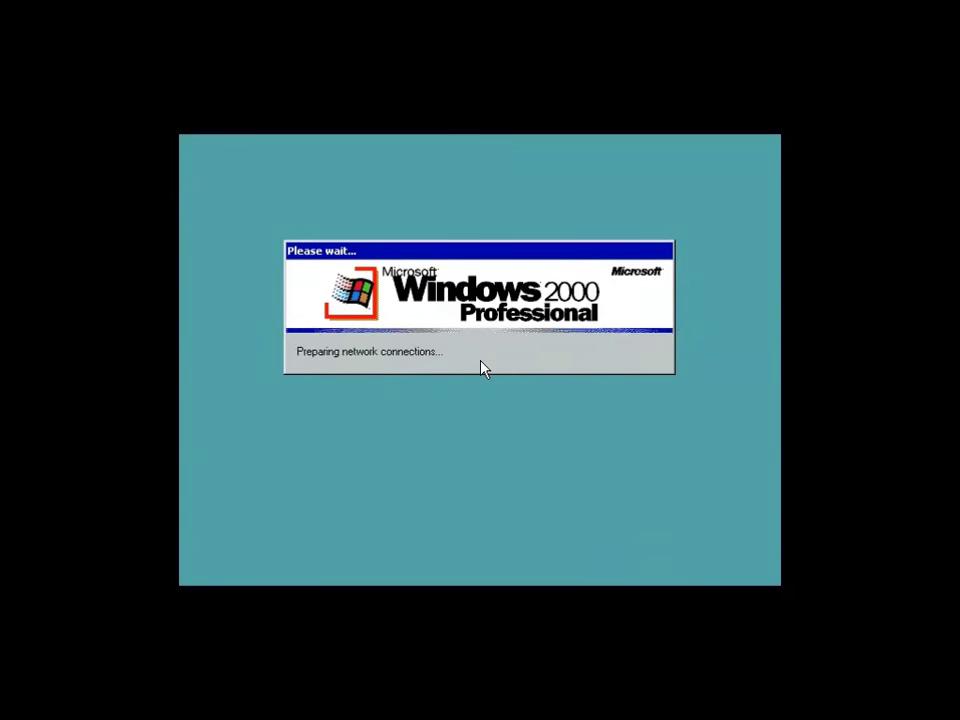
pyautogui.write('********')
pyautogui.press('Tab')
pyautogui.write('********')
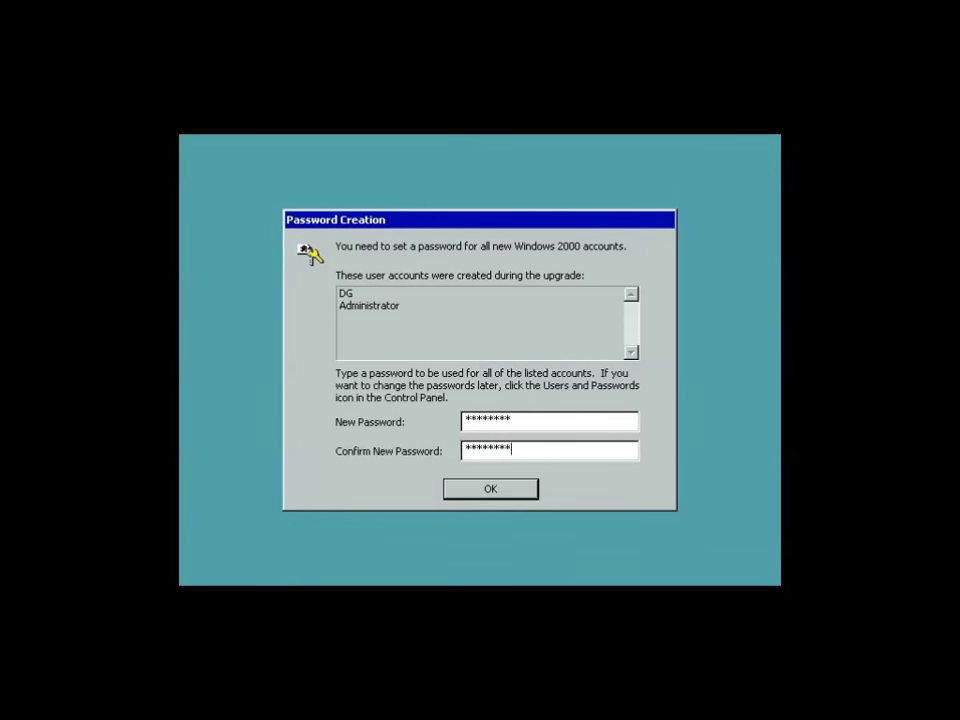
pyautogui.press('Return')
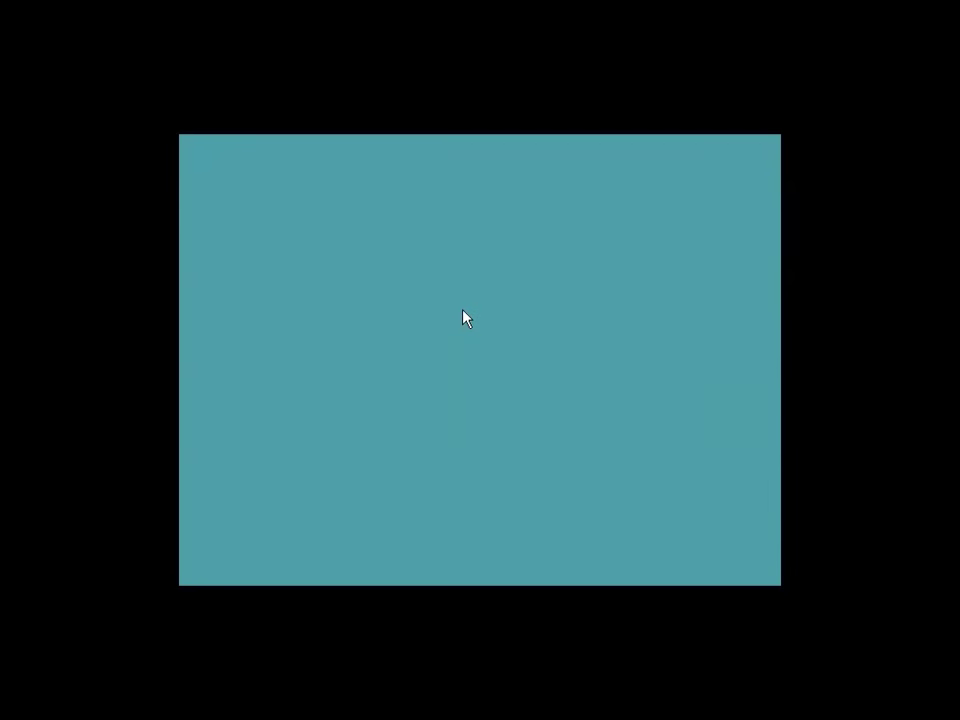
pyautogui.press('Return')
pyautogui.click(444, 422)
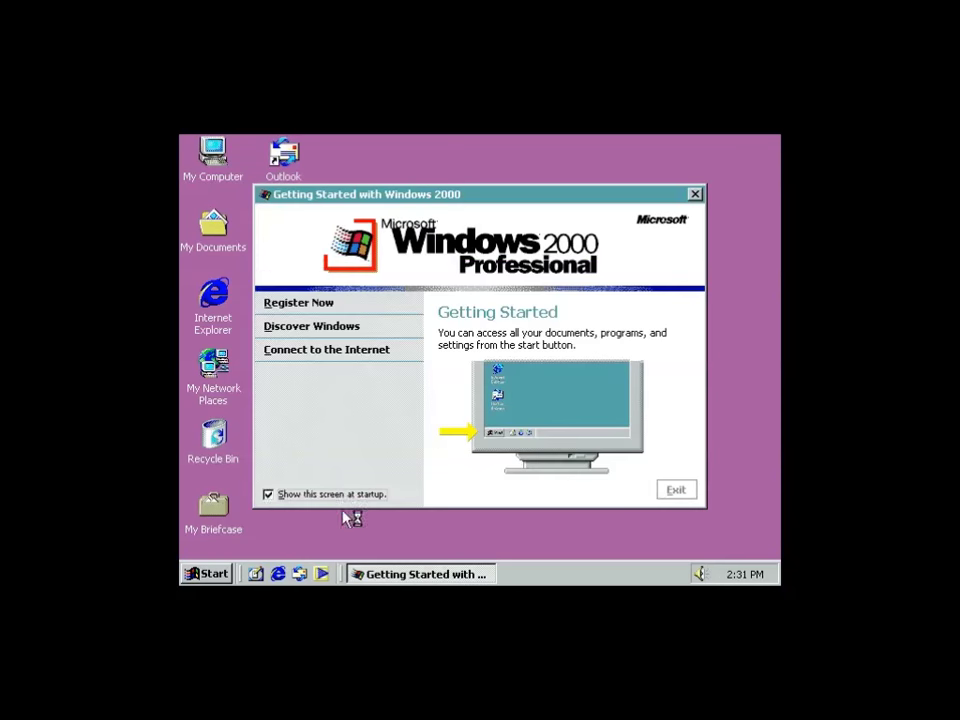
# - Close Getting Started and check the Windows 2000 version in System Properties
pyautogui.click(686, 489)
pyautogui.click(205, 573)
pyautogui.rightClick(213, 152)
pyautogui.click(254, 318)
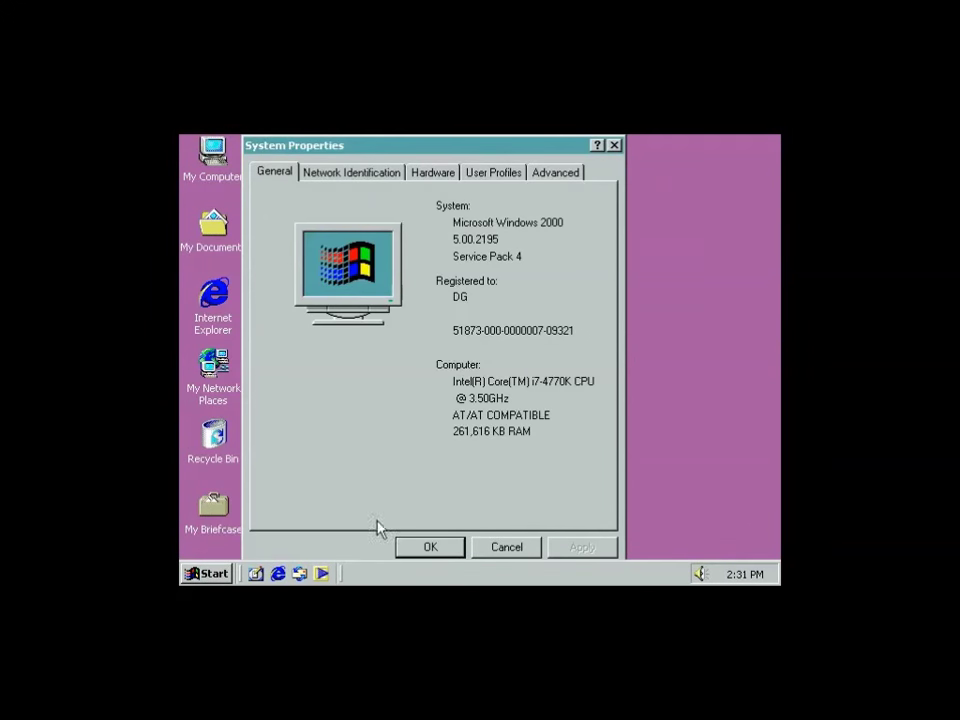
pyautogui.click(430, 547)
# - Append '2000' to C:\WINVERS.TXT, save it with Ctrl+S, and close the windows
pyautogui.doubleClick(213, 152)
pyautogui.doubleClick(465, 251)
pyautogui.doubleClick(609, 395)
pyautogui.write('2000')
pyautogui.hotkey('ctrl', 's')
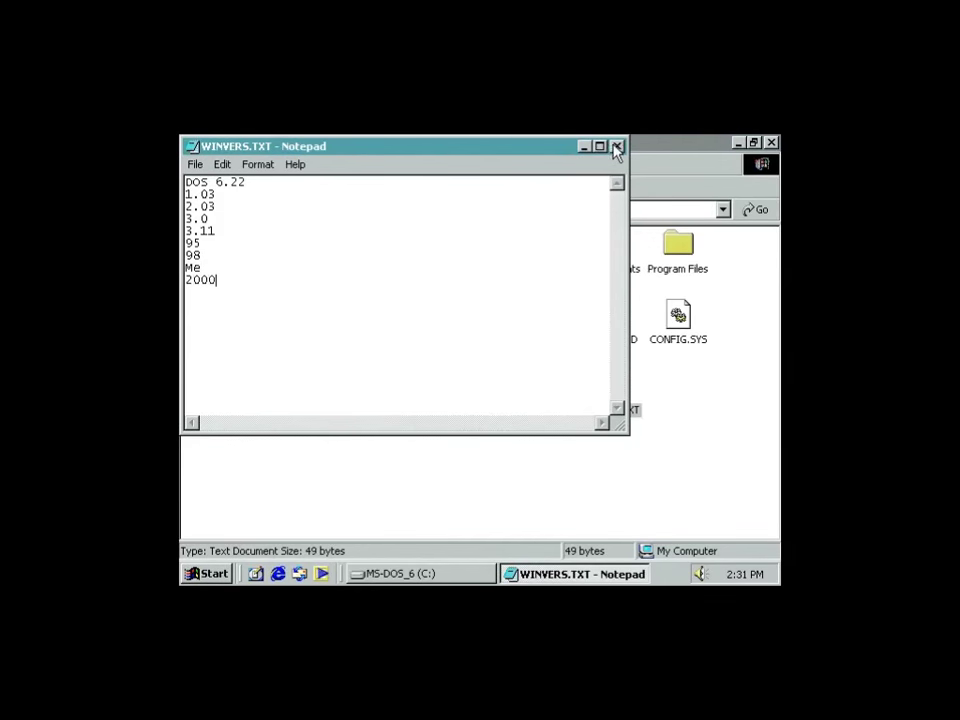
pyautogui.click(617, 146)
pyautogui.click(771, 143)
pyautogui.click(285, 228)
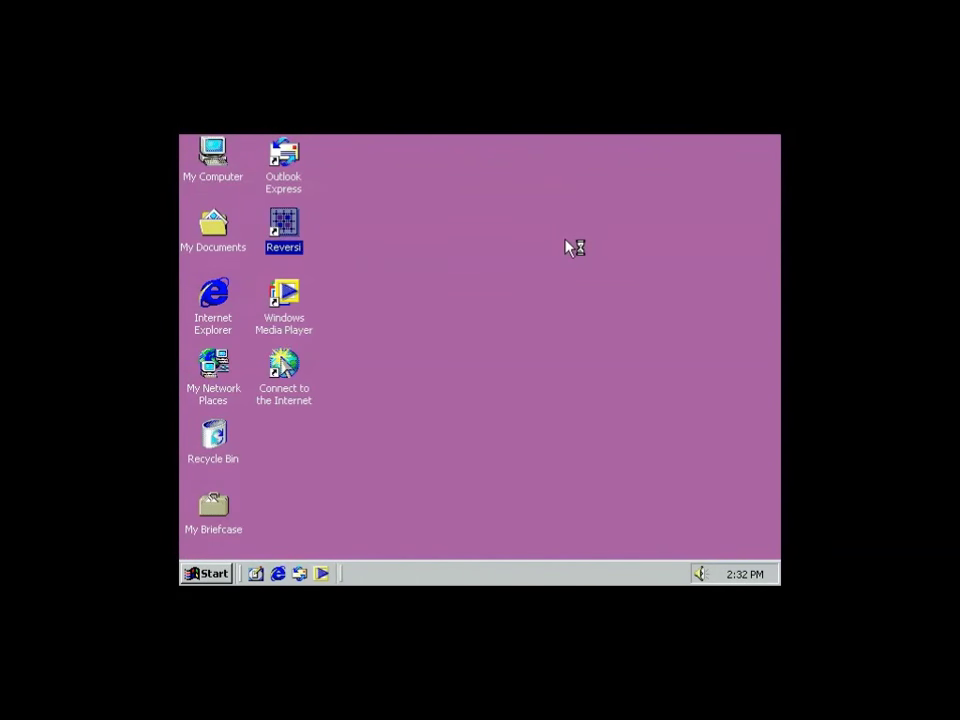
# - Launch Reversi and play the opening moves with red discs
pyautogui.click(405, 350)
pyautogui.click(347, 379)
pyautogui.click(376, 321)
pyautogui.click(376, 437)
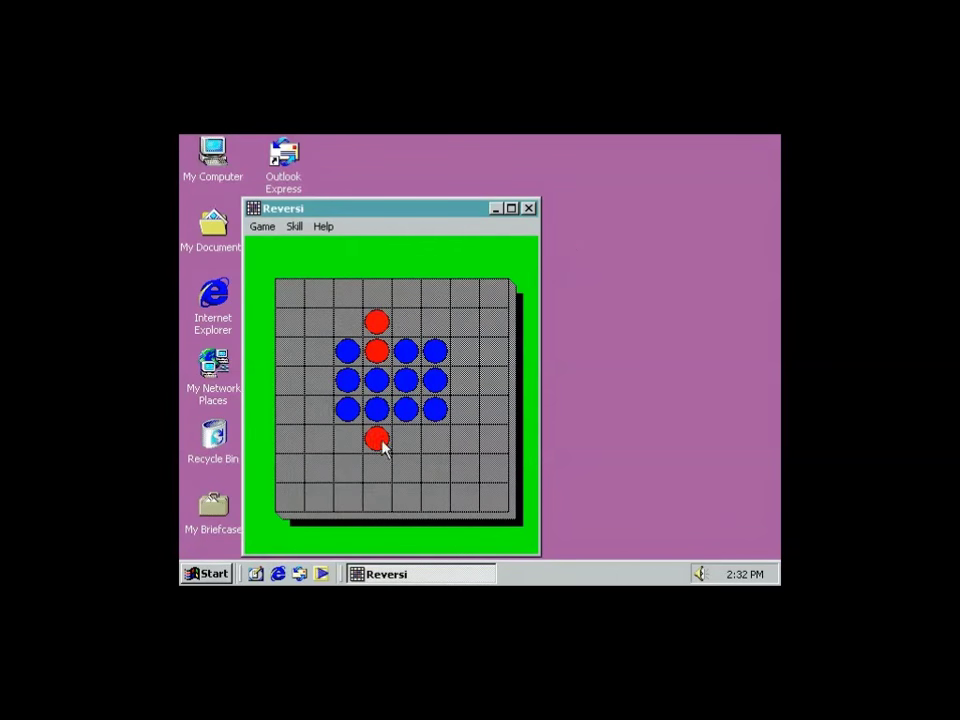
pyautogui.click(319, 408)
pyautogui.click(350, 326)
pyautogui.click(316, 355)
pyautogui.click(466, 354)
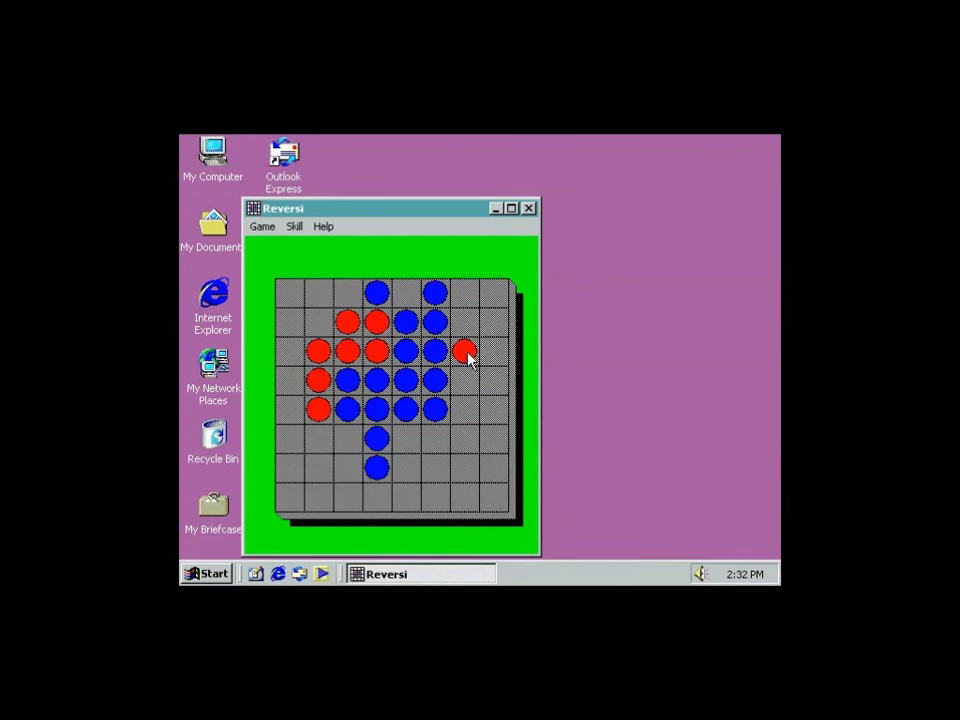
pyautogui.click(405, 295)
pyautogui.click(407, 440)
pyautogui.click(434, 468)
pyautogui.click(406, 468)
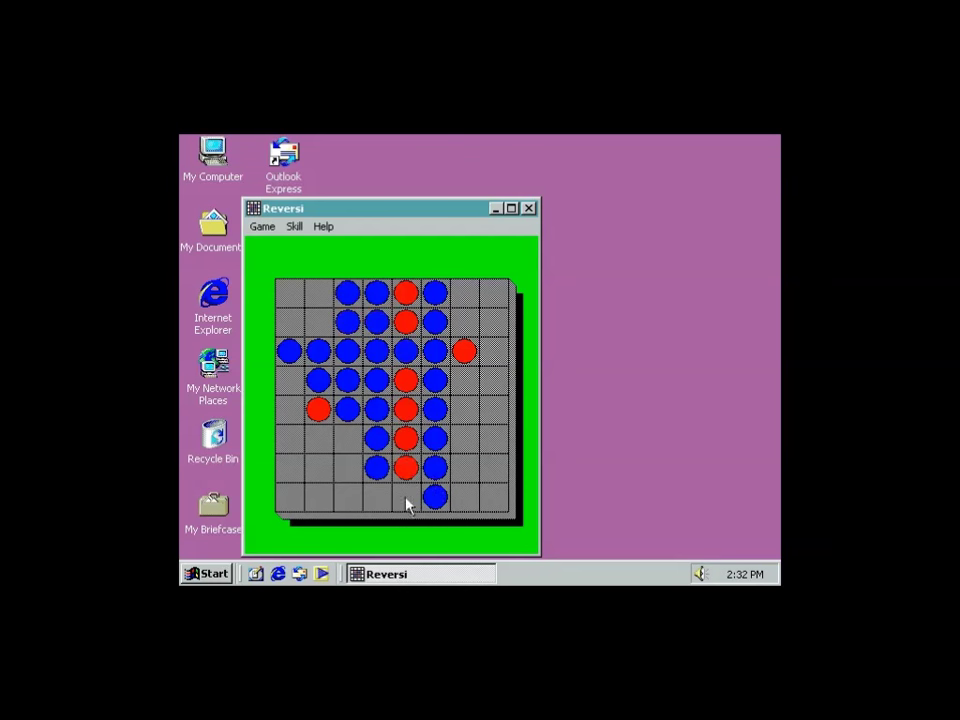
pyautogui.click(289, 379)
pyautogui.click(296, 408)
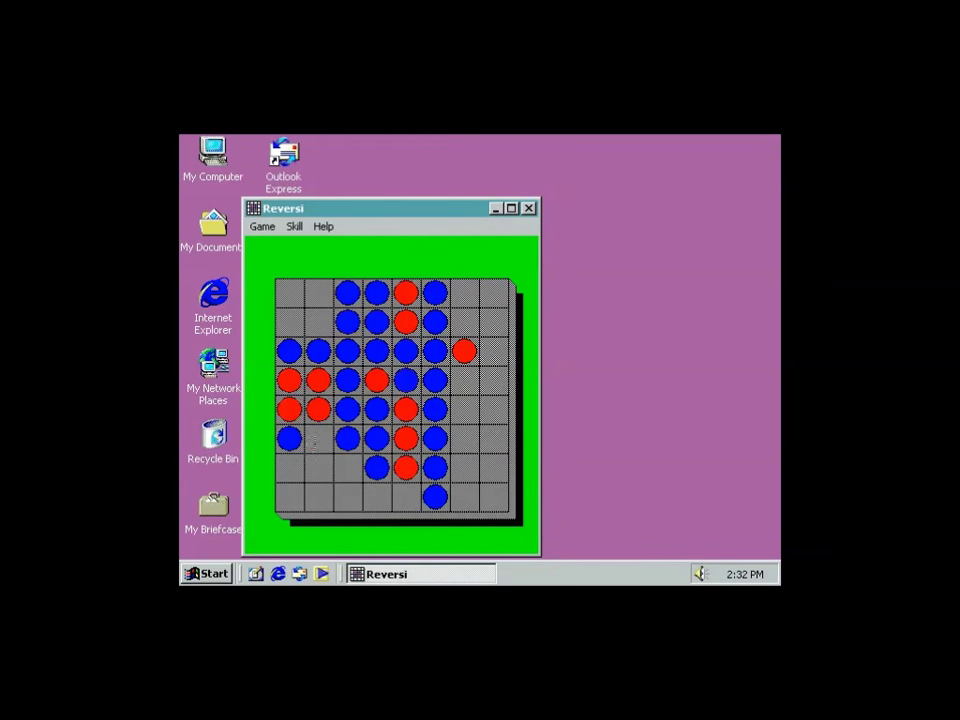
pyautogui.click(349, 497)
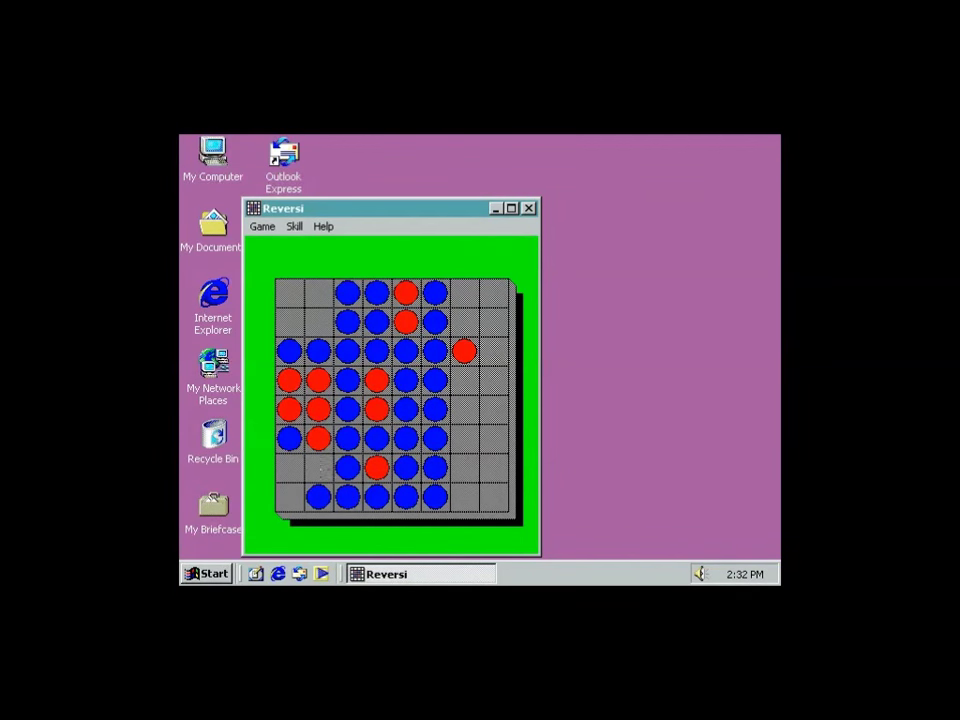
# - Play out the rest of the game, losing by 34, and exit Reversi
pyautogui.click(318, 468)
pyautogui.click(289, 468)
pyautogui.click(464, 380)
pyautogui.click(489, 377)
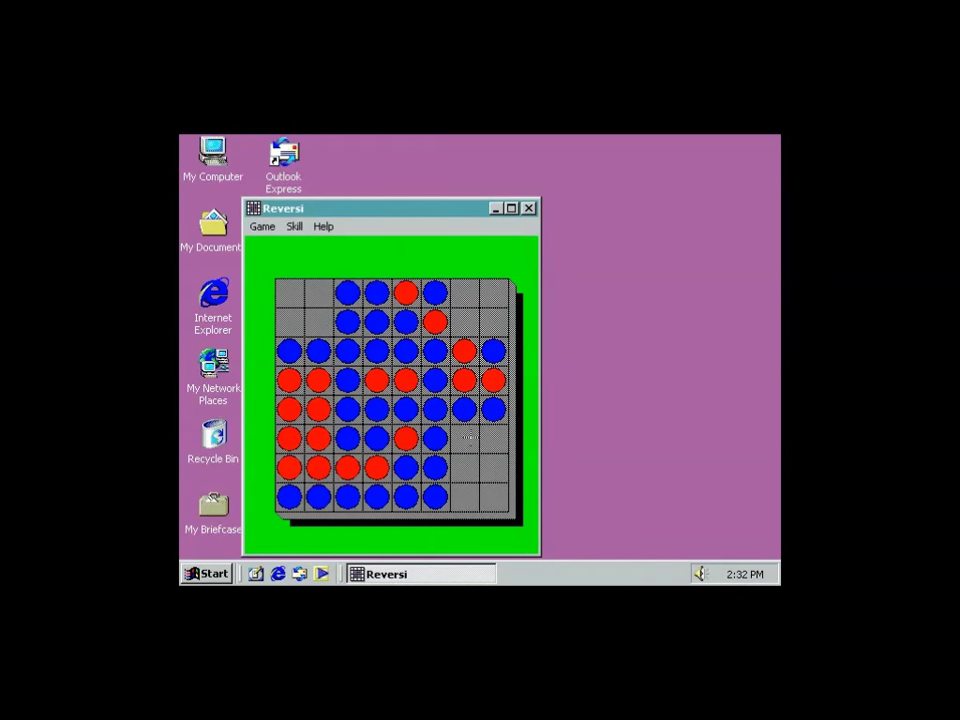
pyautogui.click(468, 442)
pyautogui.click(476, 456)
pyautogui.press('Return')
pyautogui.click(464, 468)
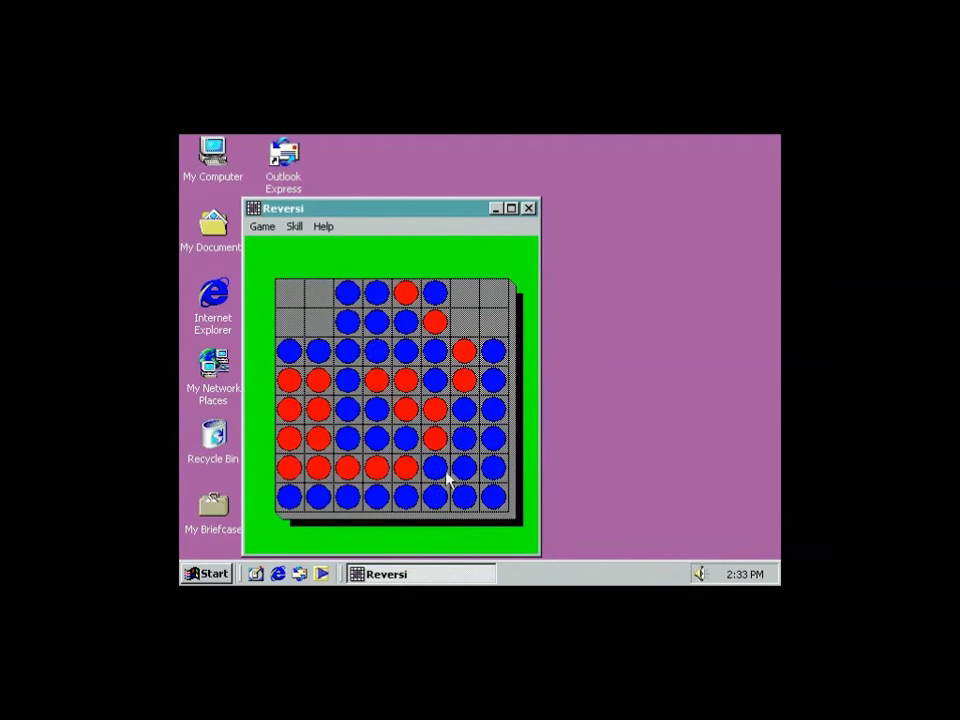
pyautogui.click(289, 321)
pyautogui.click(318, 321)
pyautogui.click(464, 294)
pyautogui.click(486, 315)
pyautogui.press('Return')
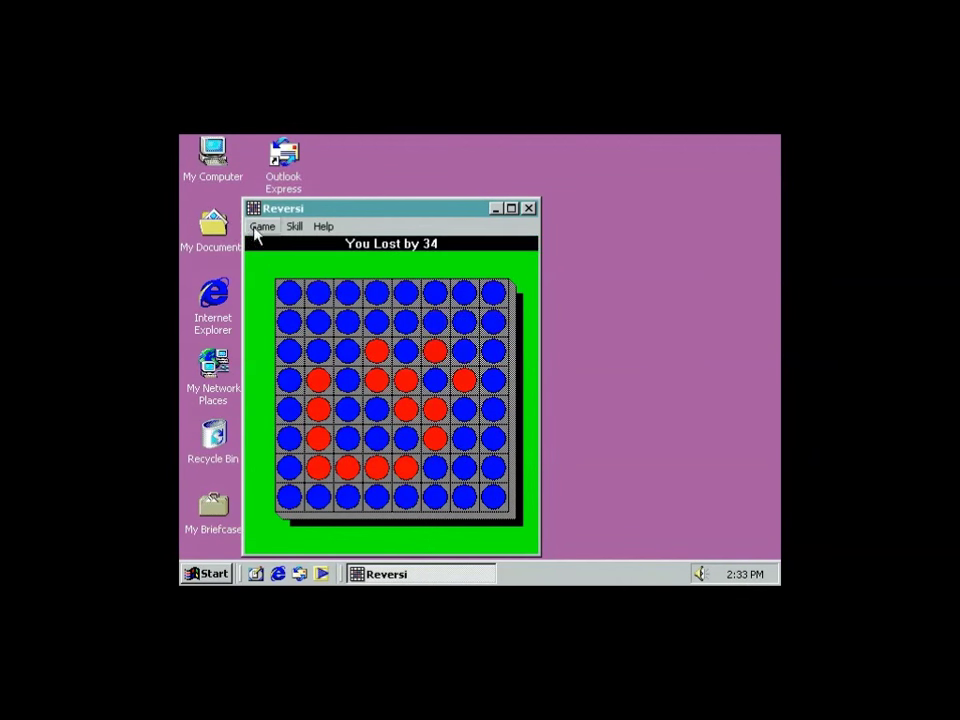
pyautogui.click(257, 228)
pyautogui.click(275, 305)
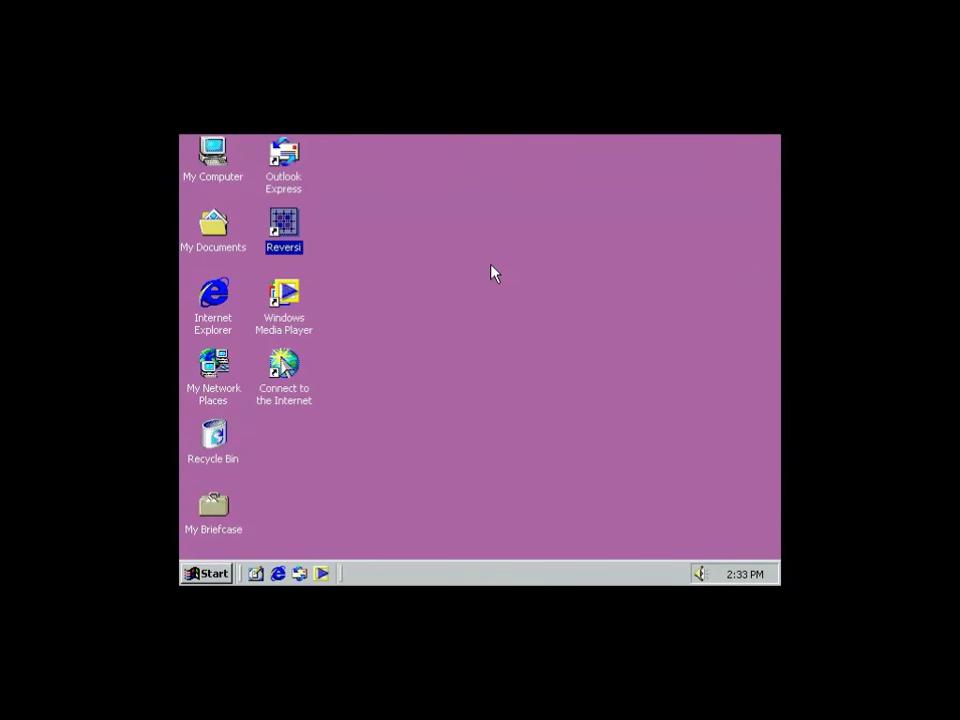
pyautogui.click(492, 272)
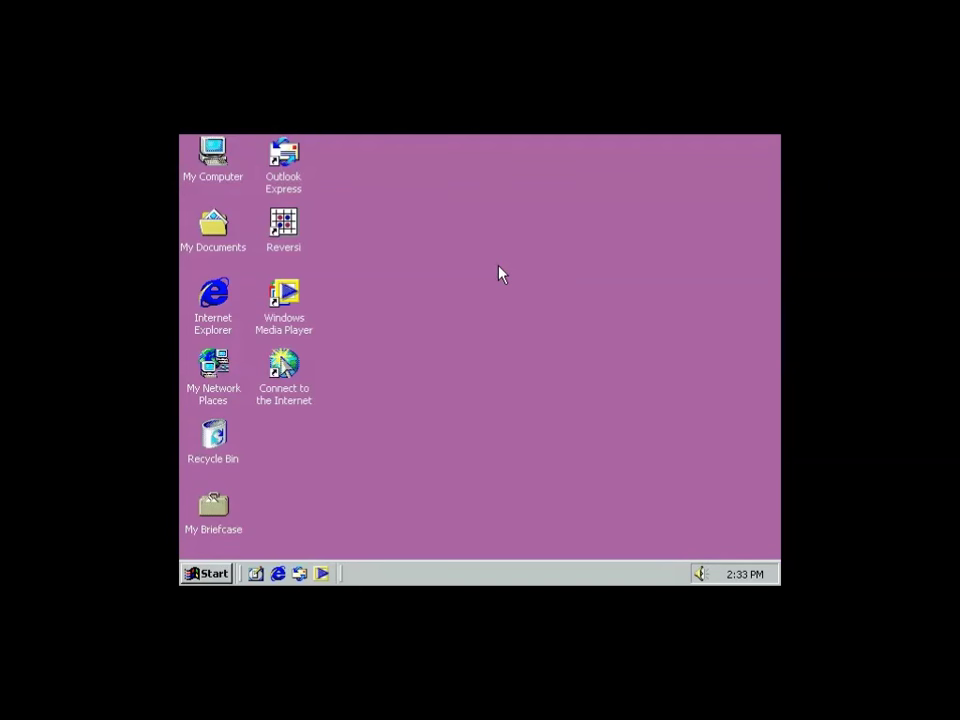
# - Open the Windows XP CD in drive D: and choose Install Windows XP
pyautogui.doubleClick(213, 153)
pyautogui.click(538, 252)
pyautogui.doubleClick(538, 252)
pyautogui.click(427, 318)
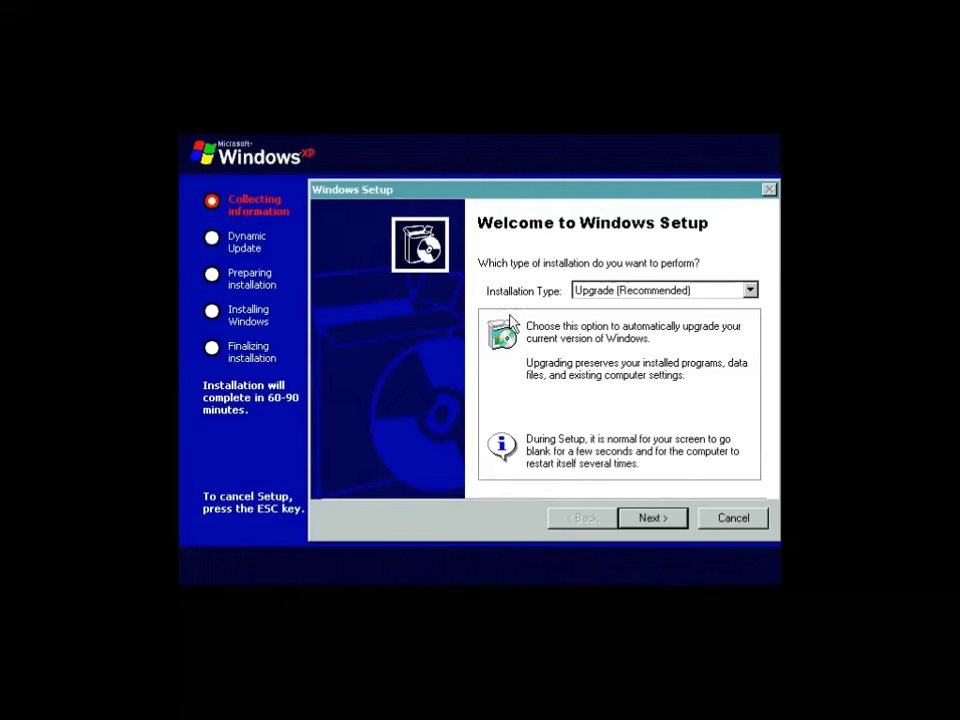
# - Keep Upgrade, accept the licence, skip Dynamic Update and pass the compatibility report
pyautogui.click(656, 519)
pyautogui.click(455, 458)
pyautogui.click(655, 518)
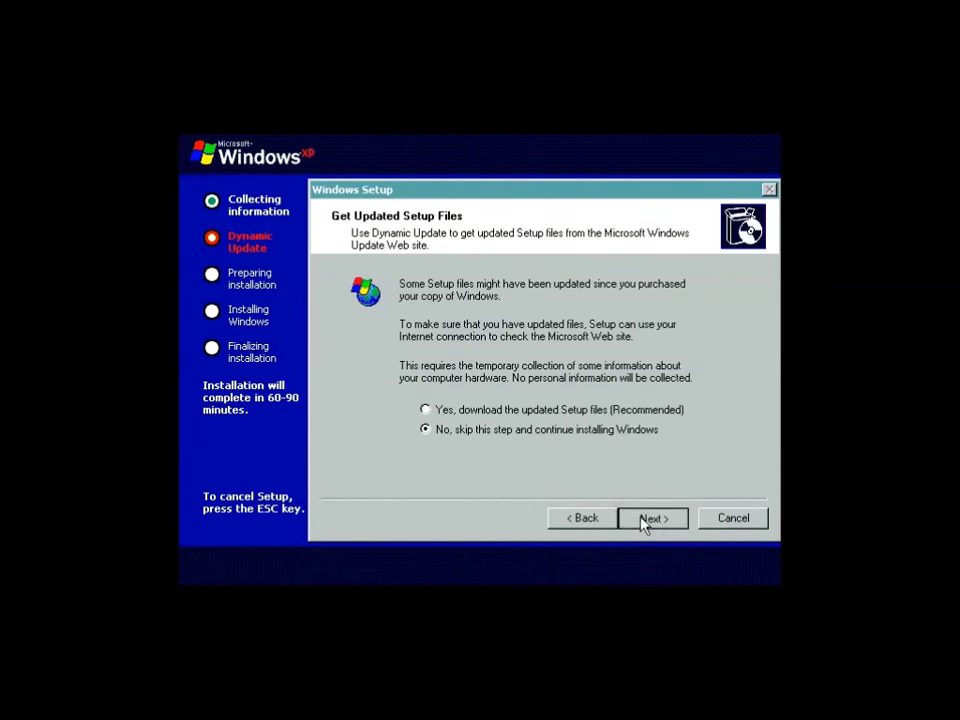
pyautogui.click(643, 518)
pyautogui.click(651, 517)
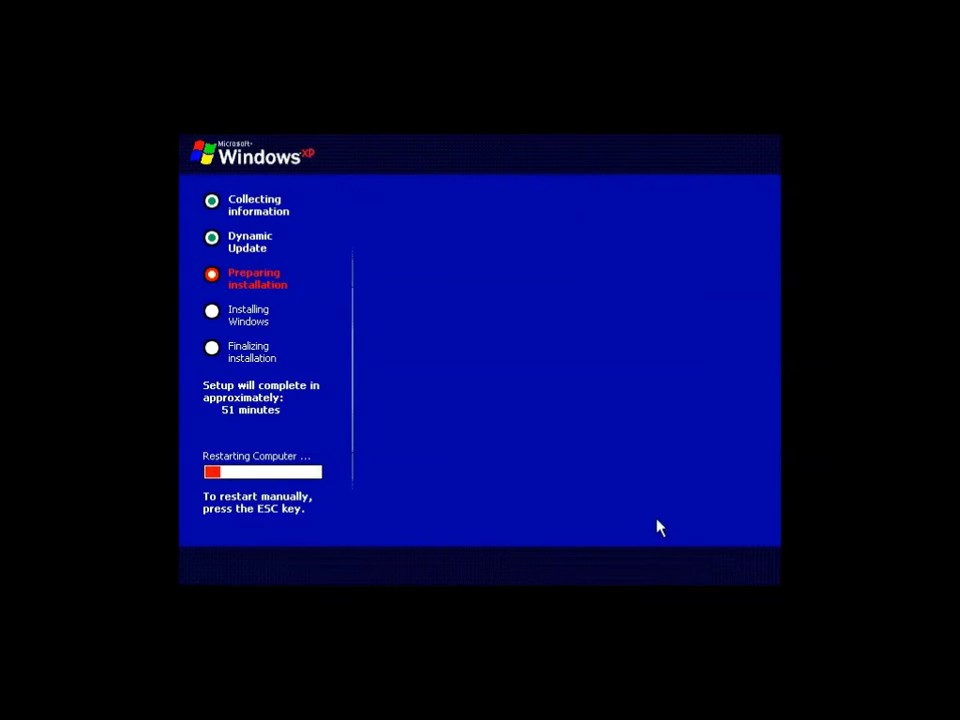
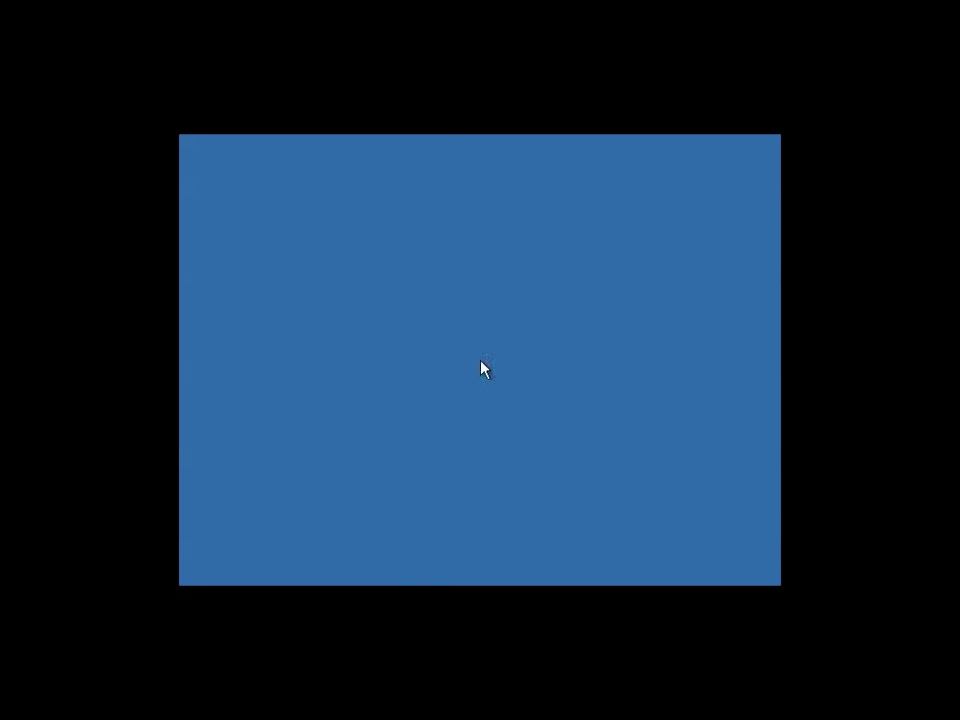
# - Keep the adjusted screen resolution and leave Automatic Updates off for now
pyautogui.press('Return')
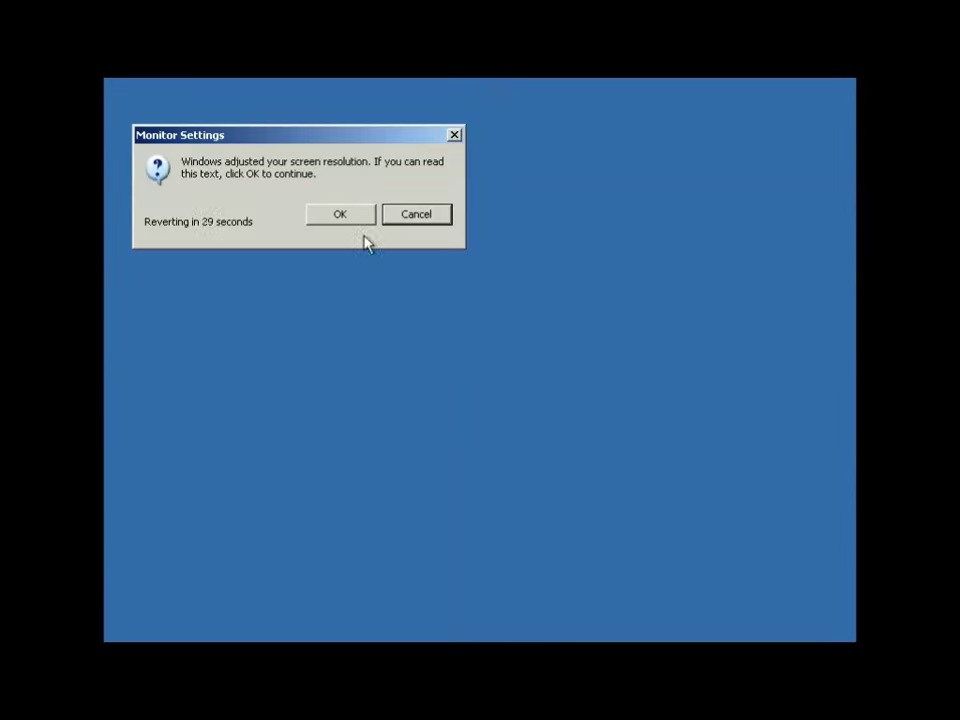
pyautogui.click(341, 213)
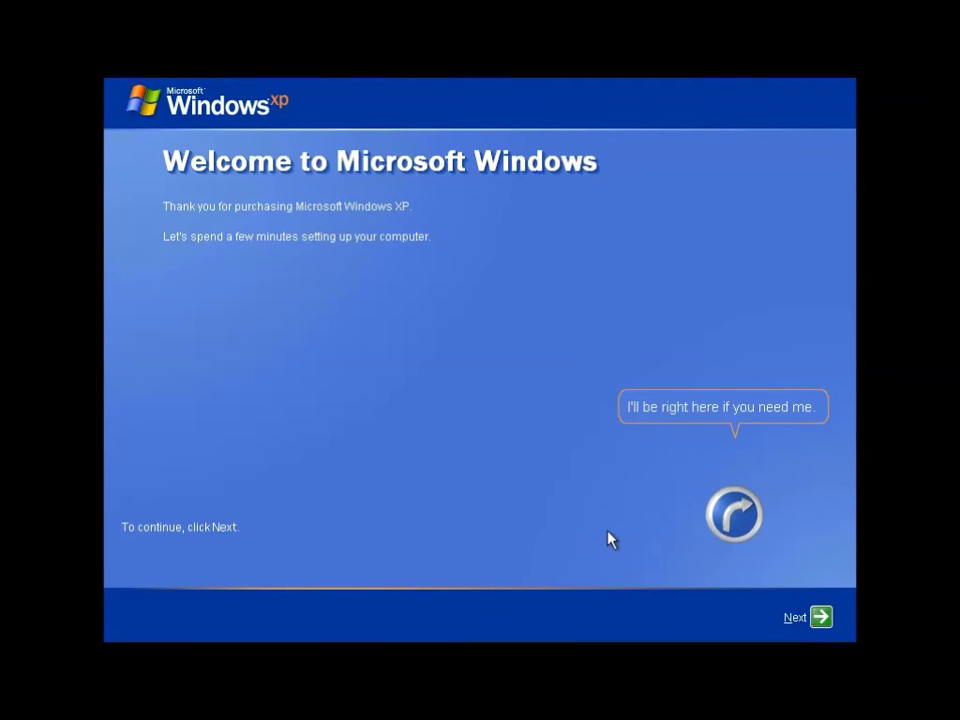
pyautogui.click(822, 617)
pyautogui.click(279, 405)
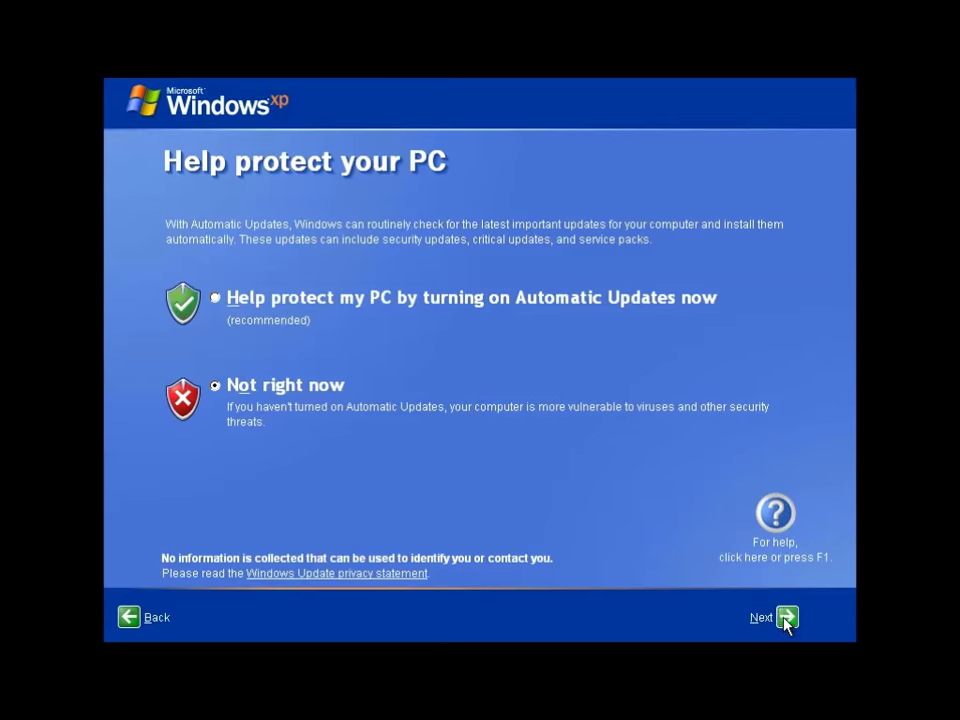
pyautogui.click(792, 619)
# - Postpone activation, finish the welcome setup and log on with the account password
pyautogui.click(188, 399)
pyautogui.click(795, 618)
pyautogui.click(812, 620)
pyautogui.write('aaaaaaaa')
pyautogui.press('Return')
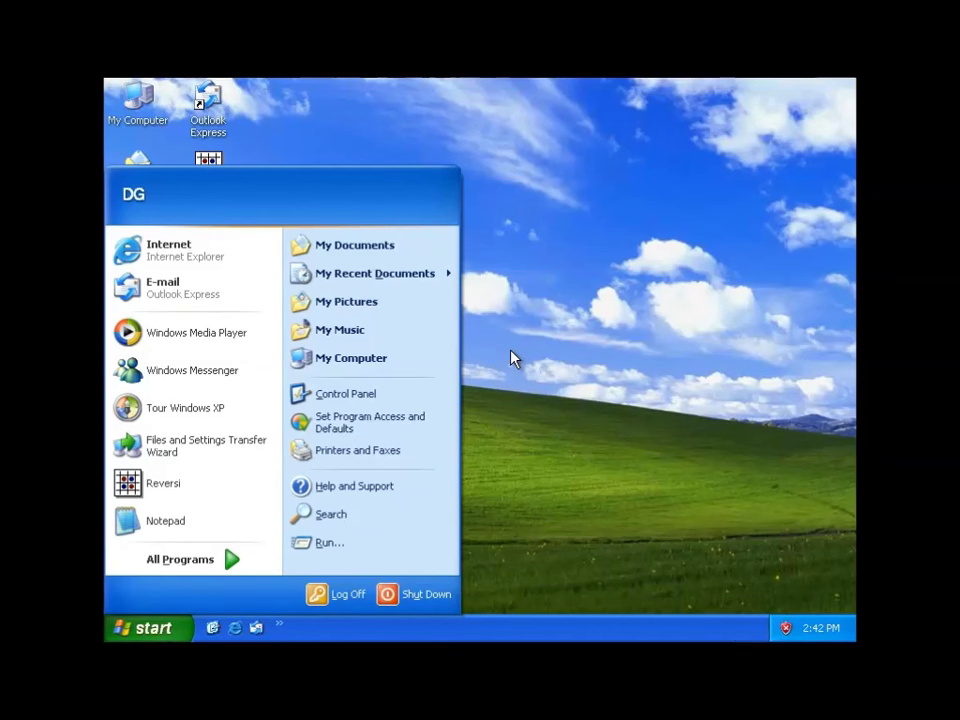
# - View My Computer's System Properties, then close them
pyautogui.rightClick(134, 100)
pyautogui.click(167, 280)
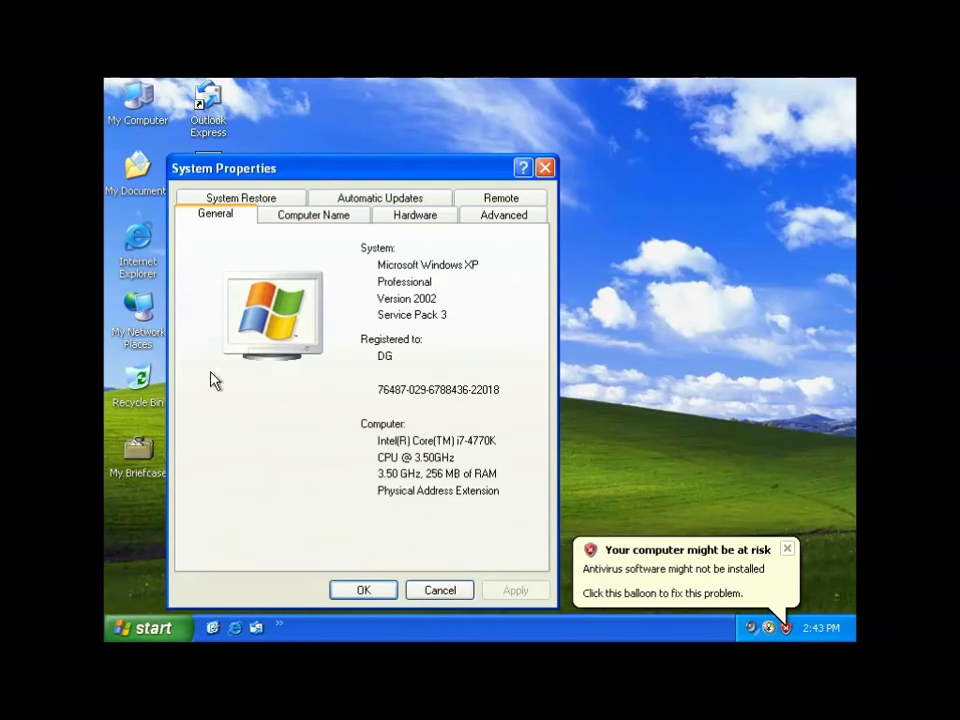
pyautogui.click(363, 590)
# - Append 'XP' to C:\WINVERS.TXT and save the file
pyautogui.doubleClick(138, 96)
pyautogui.doubleClick(343, 330)
pyautogui.doubleClick(370, 526)
pyautogui.write('XP')
pyautogui.hotkey('ctrl', 's')
pyautogui.hotkey('alt', 'F4')
pyautogui.click(844, 90)
# - In Display Properties, set the window and button style to Windows XP
pyautogui.rightClick(318, 187)
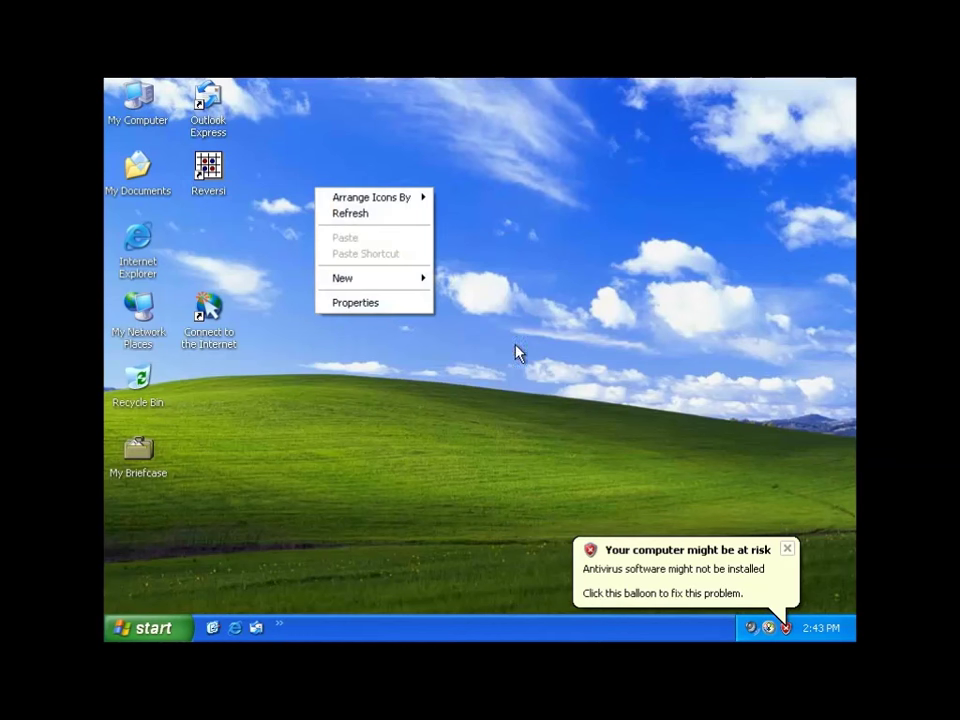
pyautogui.click(358, 302)
pyautogui.click(268, 227)
pyautogui.click(398, 226)
pyautogui.scroll(1, 368, 460)
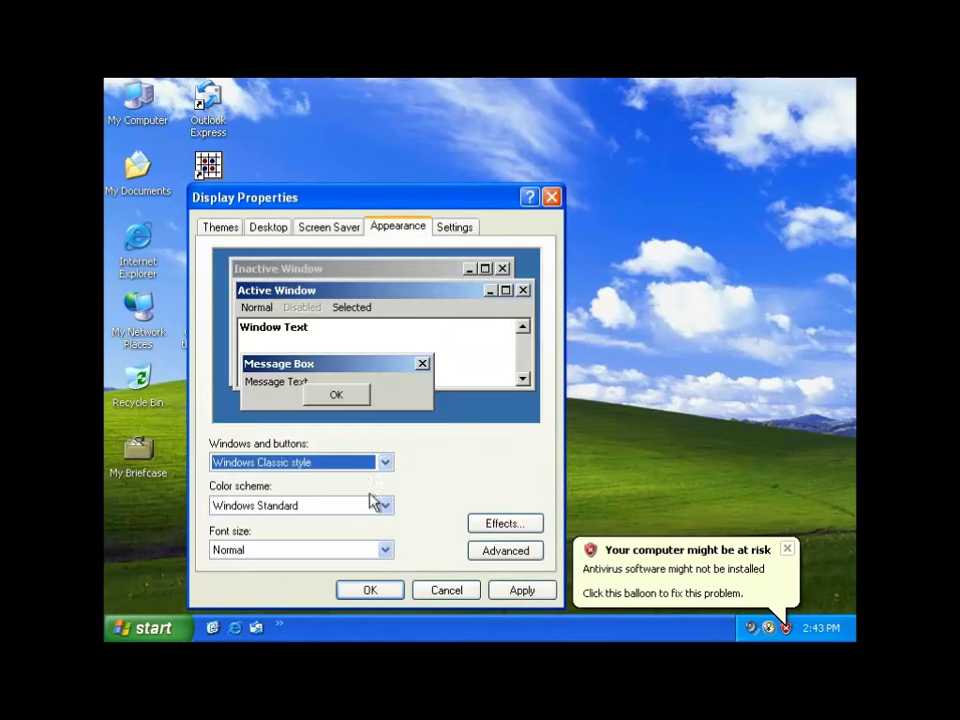
pyautogui.click(368, 502)
pyautogui.click(368, 490)
pyautogui.click(368, 462)
pyautogui.click(353, 491)
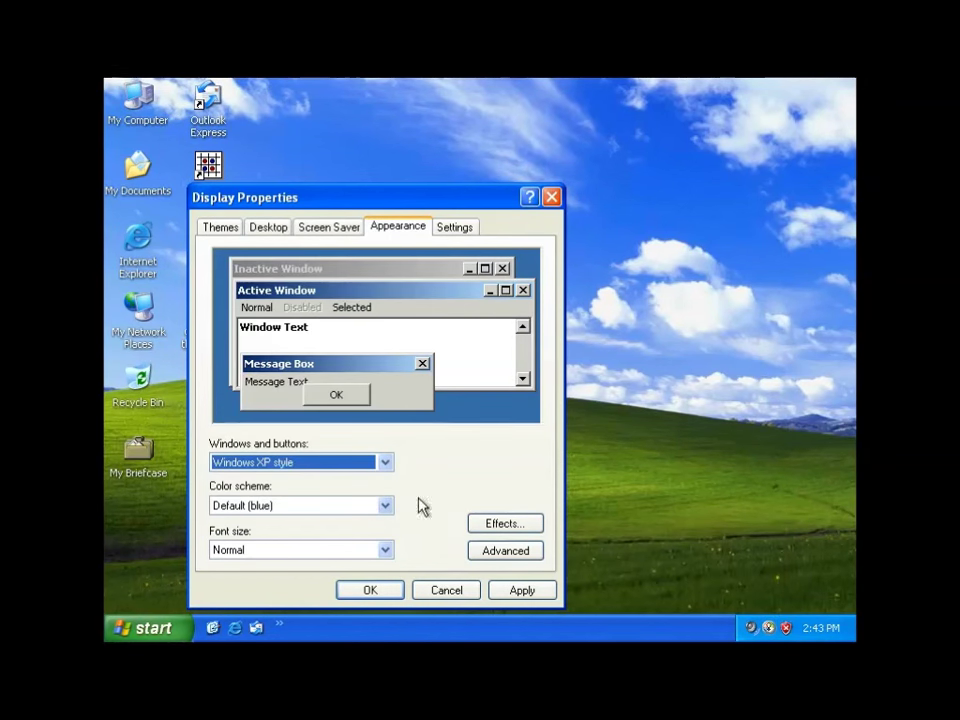
# - Raise the screen resolution to 1024 by 768, apply and keep it
pyautogui.click(455, 228)
pyautogui.click(272, 493)
pyautogui.click(522, 590)
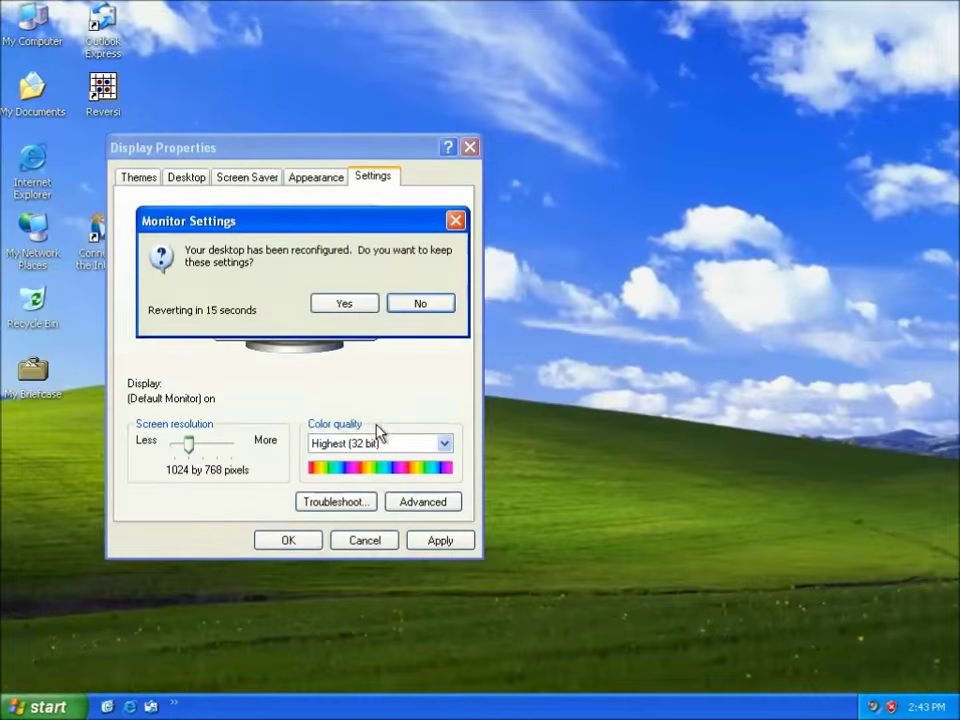
pyautogui.click(343, 308)
pyautogui.click(284, 541)
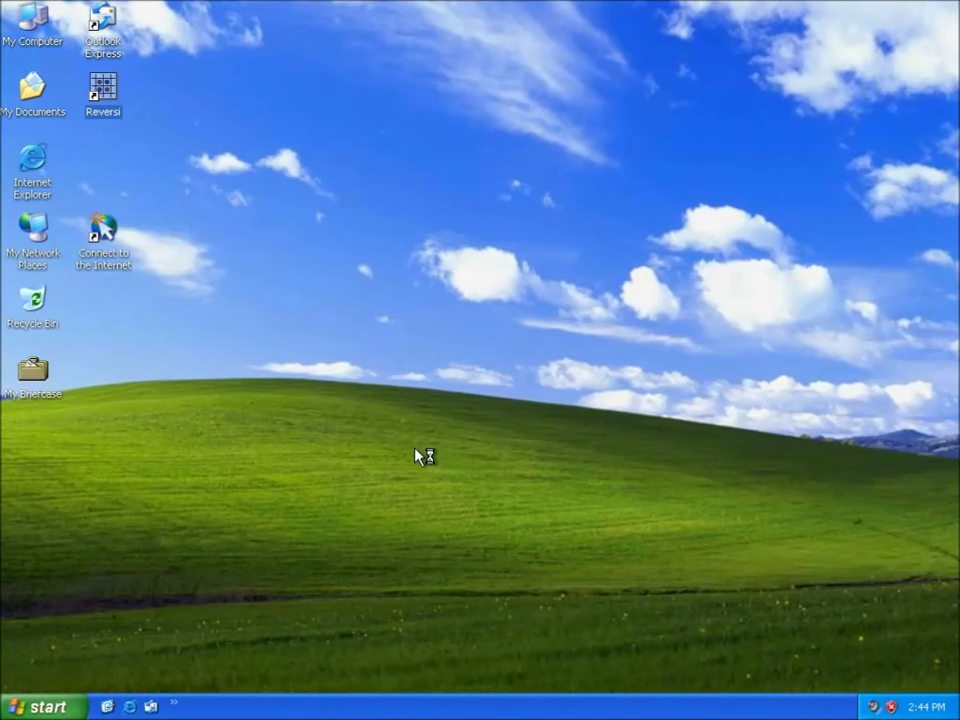
# - Play red discs around the board's centre, dismissing one invalid-move warning
pyautogui.click(393, 395)
pyautogui.click(346, 348)
pyautogui.click(393, 301)
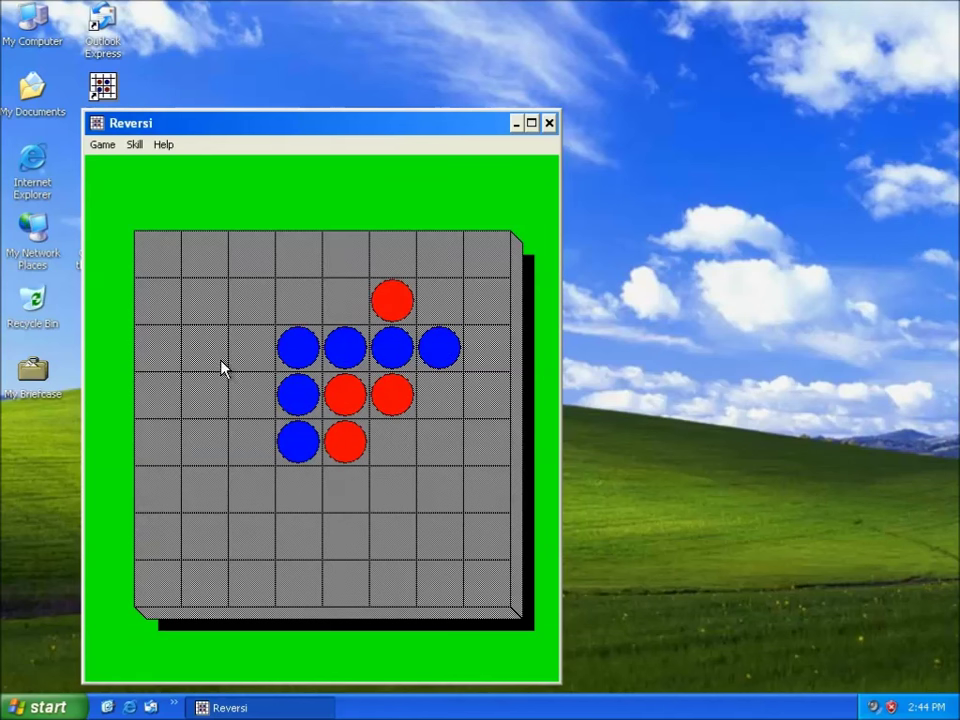
pyautogui.click(240, 385)
pyautogui.click(259, 358)
pyautogui.press('Return')
pyautogui.click(298, 303)
pyautogui.click(345, 303)
pyautogui.click(204, 348)
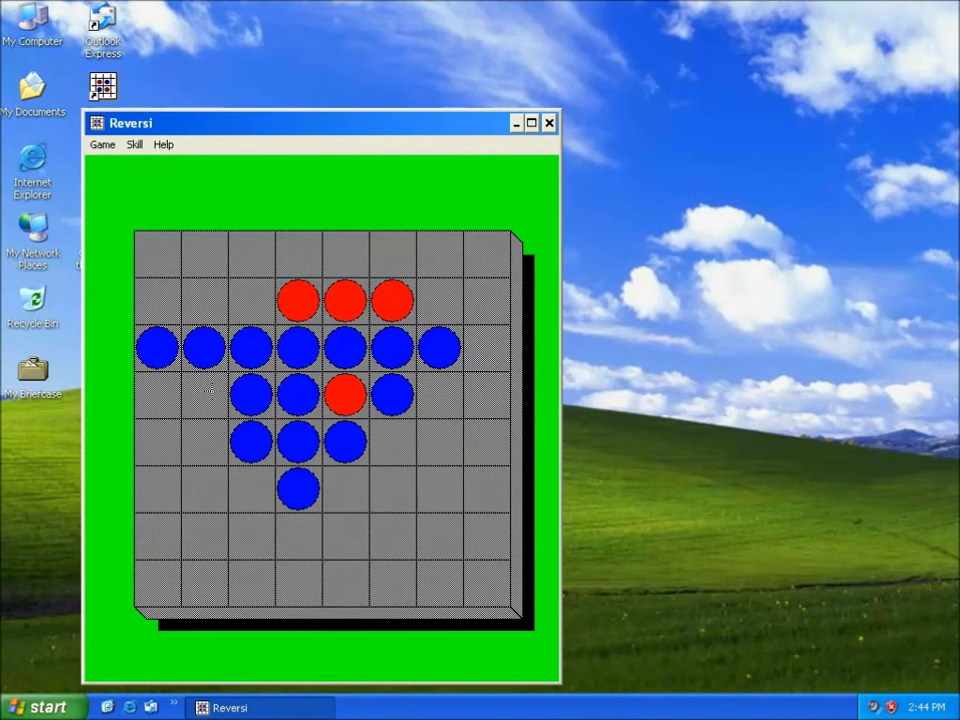
pyautogui.doubleClick(204, 395)
pyautogui.click(503, 405)
pyautogui.click(298, 534)
# - Keep placing red discs across the lower and right-hand parts of the board
pyautogui.click(258, 488)
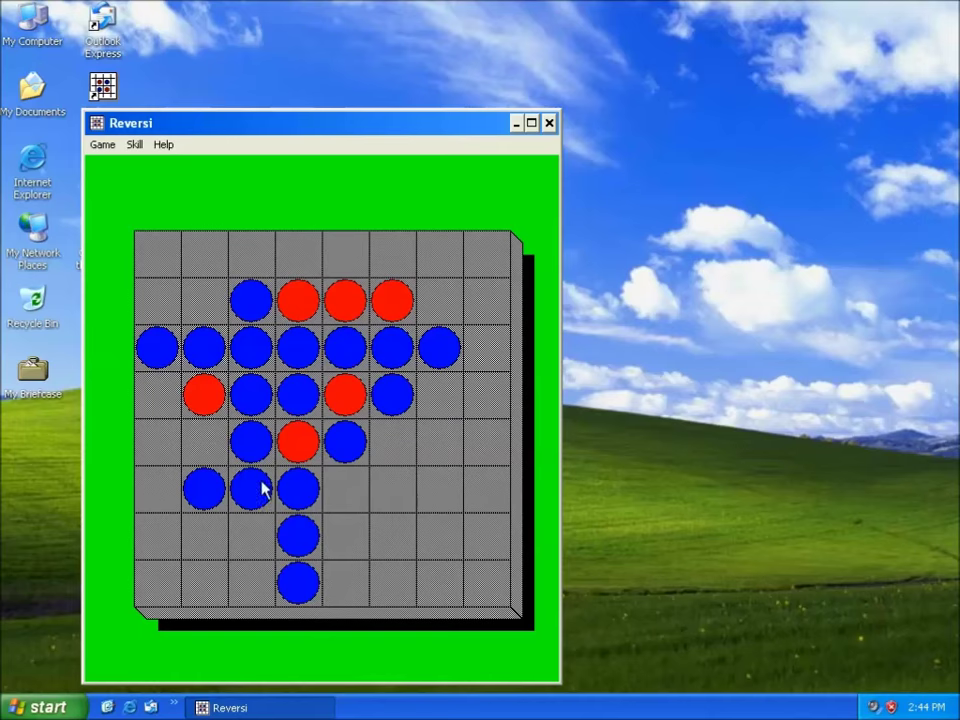
pyautogui.click(345, 489)
pyautogui.click(392, 442)
pyautogui.click(491, 364)
pyautogui.click(480, 407)
pyautogui.click(439, 395)
pyautogui.click(345, 536)
pyautogui.click(345, 583)
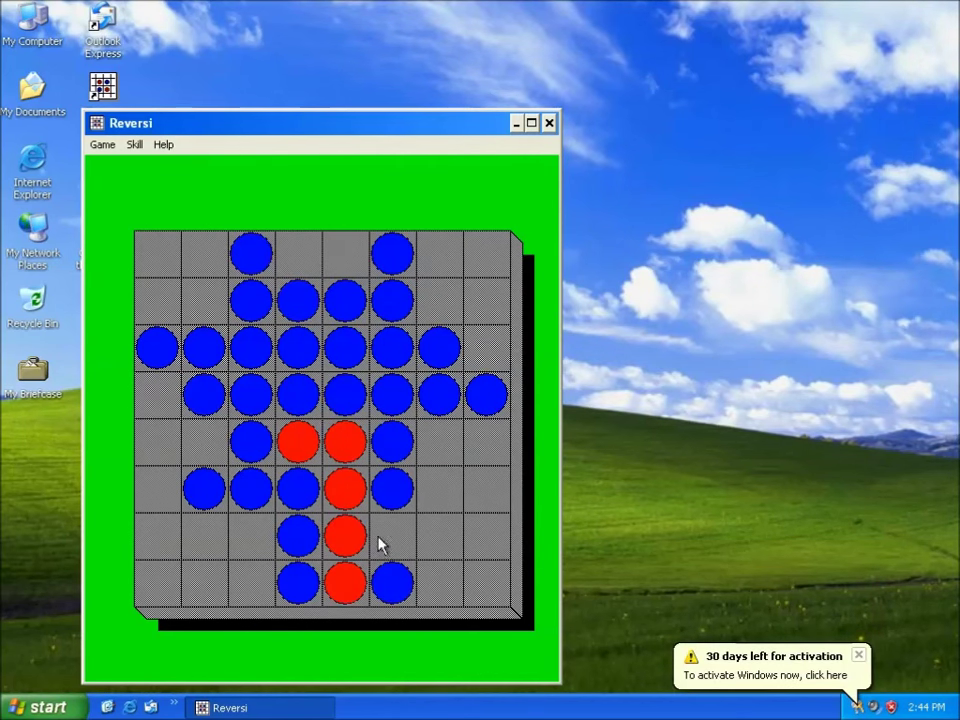
pyautogui.click(484, 487)
pyautogui.click(490, 582)
pyautogui.click(488, 348)
# - Fill the left column, top row and last empty squares to win by 38, then close Reversi
pyautogui.click(157, 395)
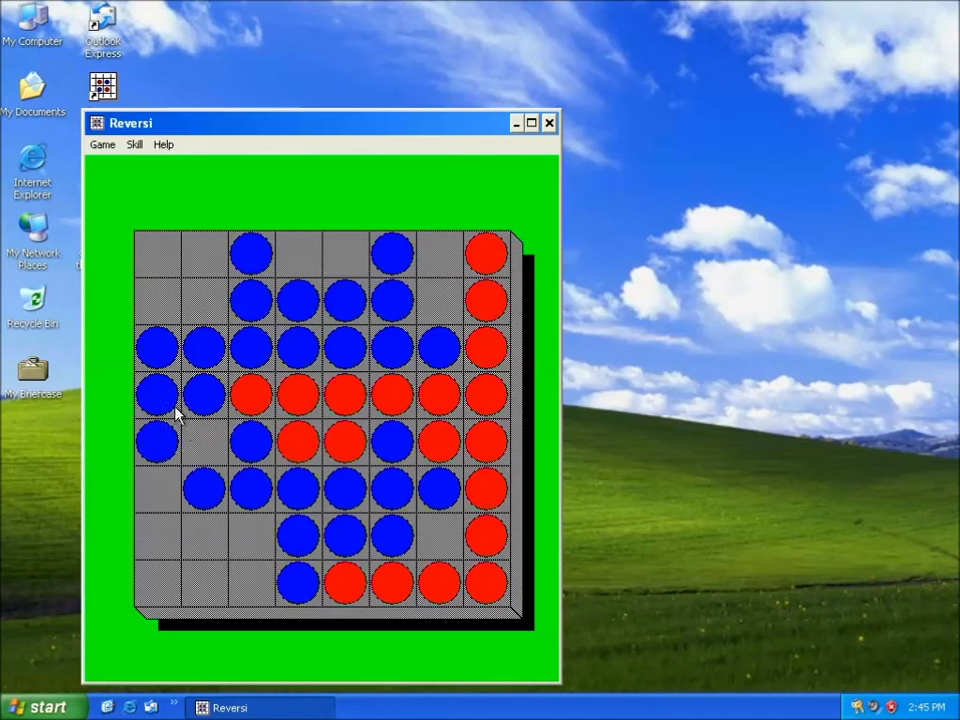
pyautogui.click(157, 489)
pyautogui.click(195, 448)
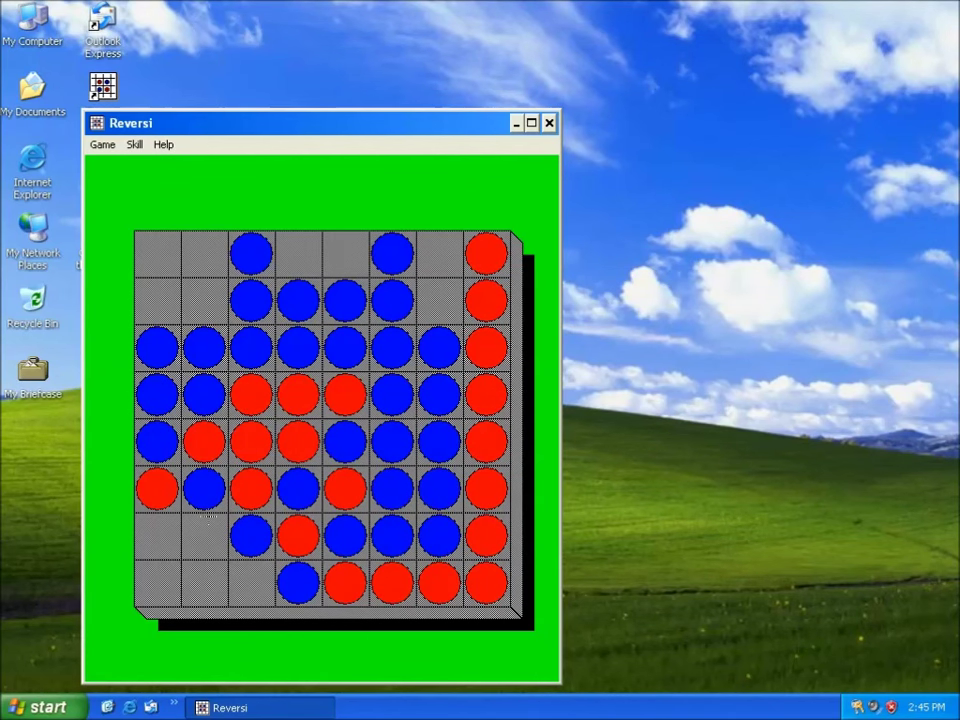
pyautogui.click(240, 578)
pyautogui.click(439, 300)
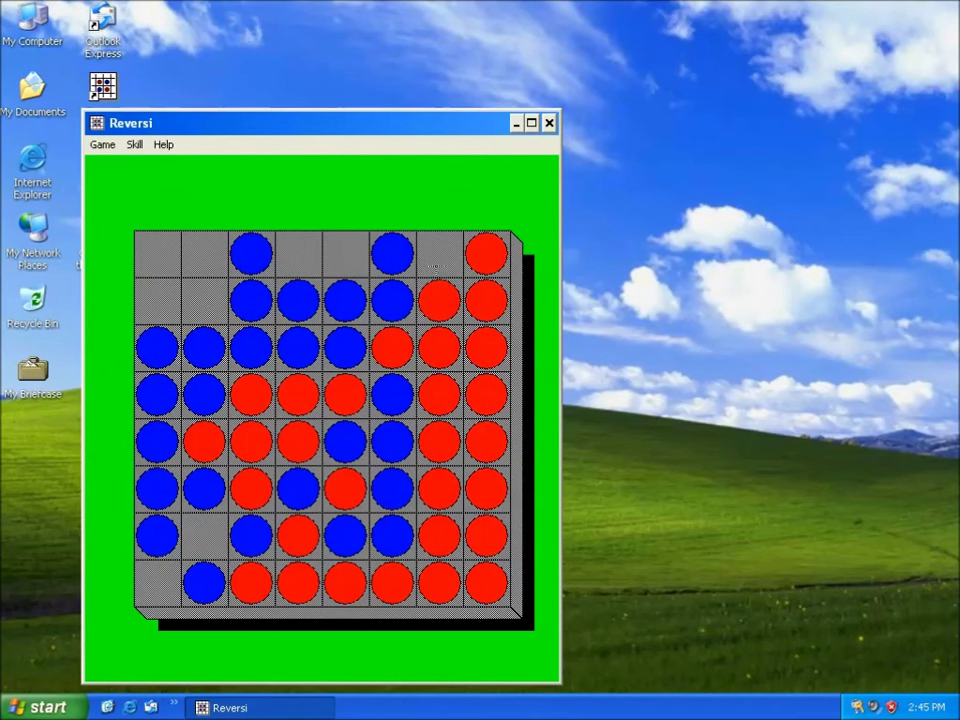
pyautogui.click(439, 254)
pyautogui.click(345, 254)
pyautogui.click(298, 254)
pyautogui.click(204, 536)
pyautogui.click(157, 583)
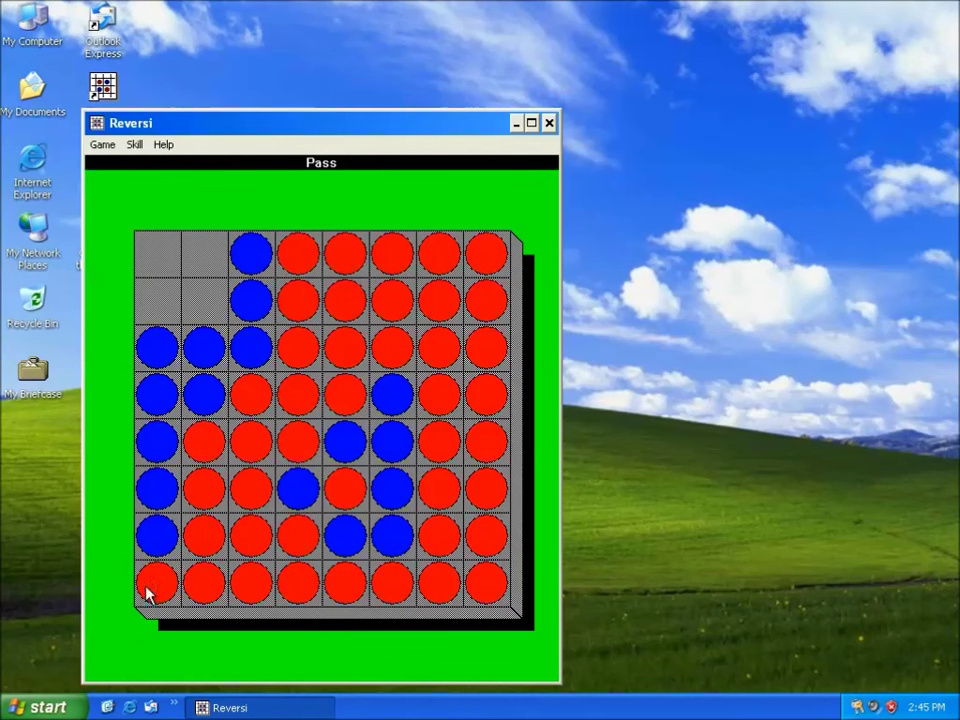
pyautogui.click(157, 300)
pyautogui.click(157, 254)
pyautogui.hotkey('alt', 'F4')
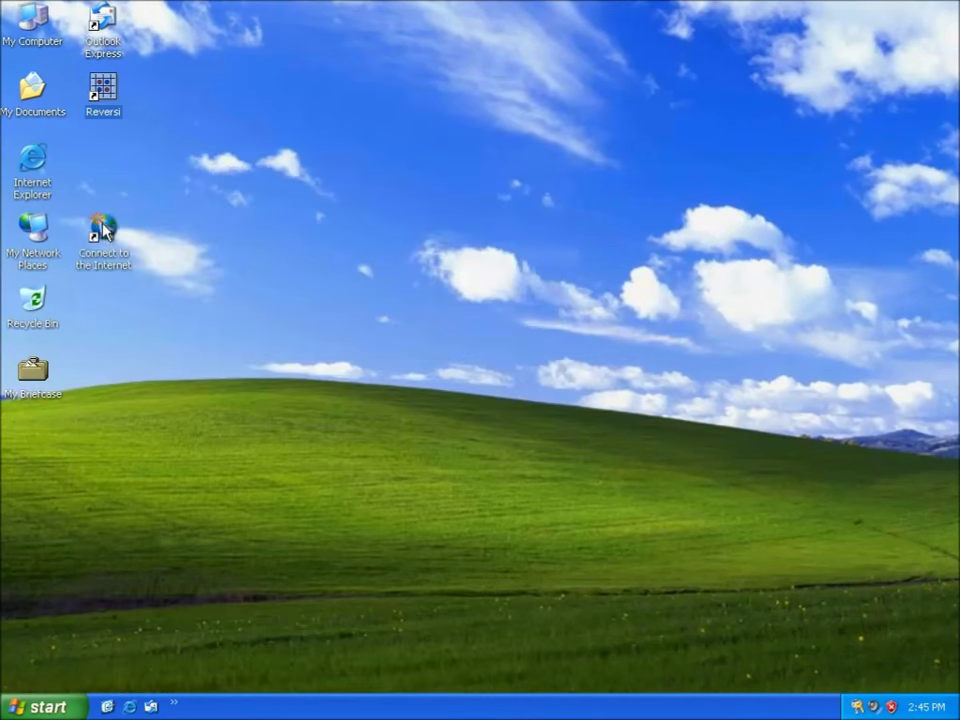
# - Shut down Windows XP and boot GParted Live with its default settings
pyautogui.hotkey('alt', 'F4')
pyautogui.click(488, 376)
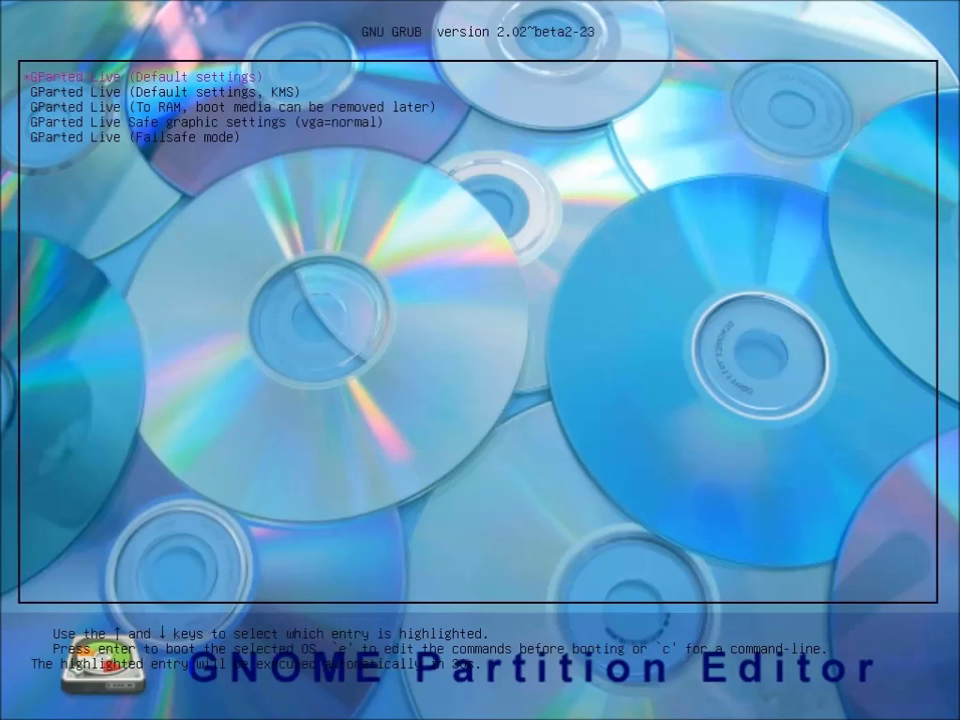
pyautogui.press('Return')
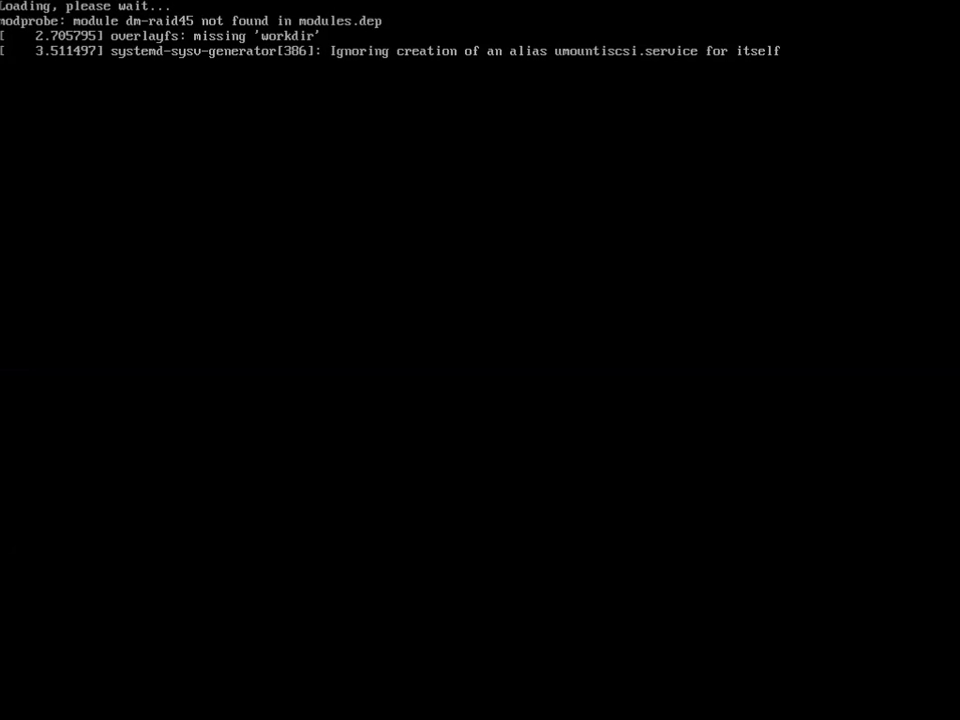
pyautogui.press('Return')
pyautogui.press('Return')
pyautogui.press('Return')
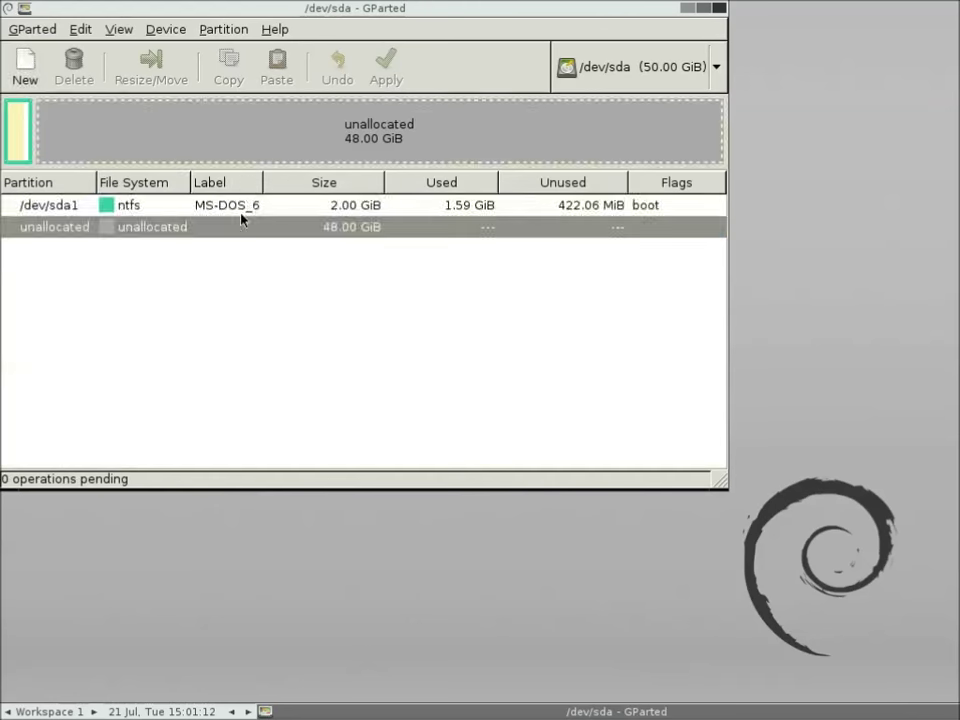
# - Resize /dev/sda1 to the full 51200 MiB and apply the operation to disk
pyautogui.rightClick(234, 211)
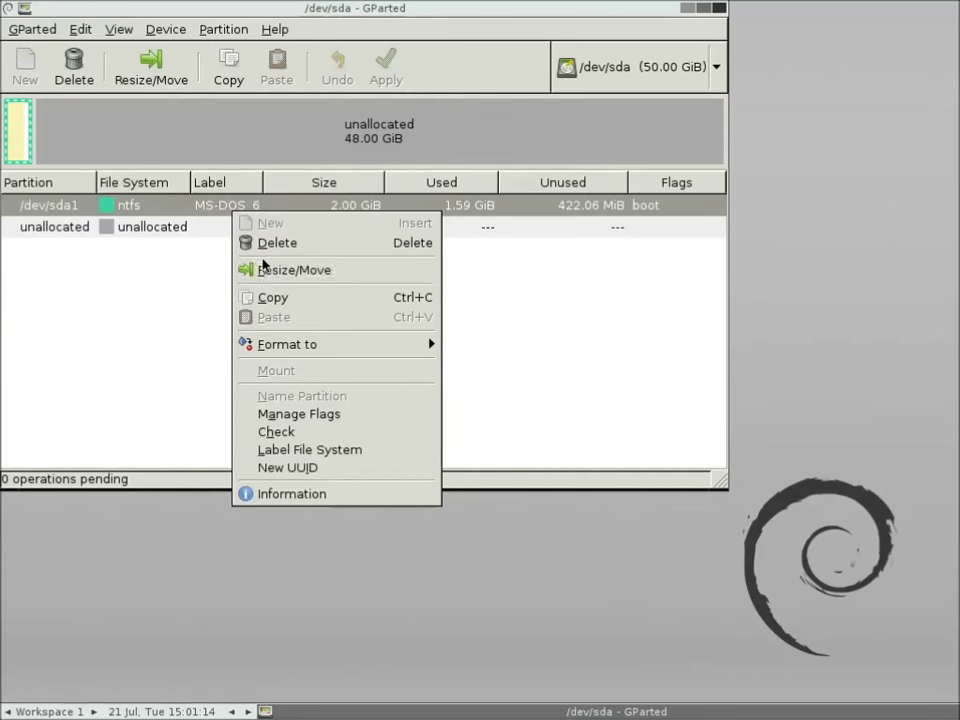
pyautogui.click(263, 268)
pyautogui.moveTo(261, 180); pyautogui.dragTo(612, 180)
pyautogui.click(544, 375)
pyautogui.click(373, 77)
pyautogui.click(591, 325)
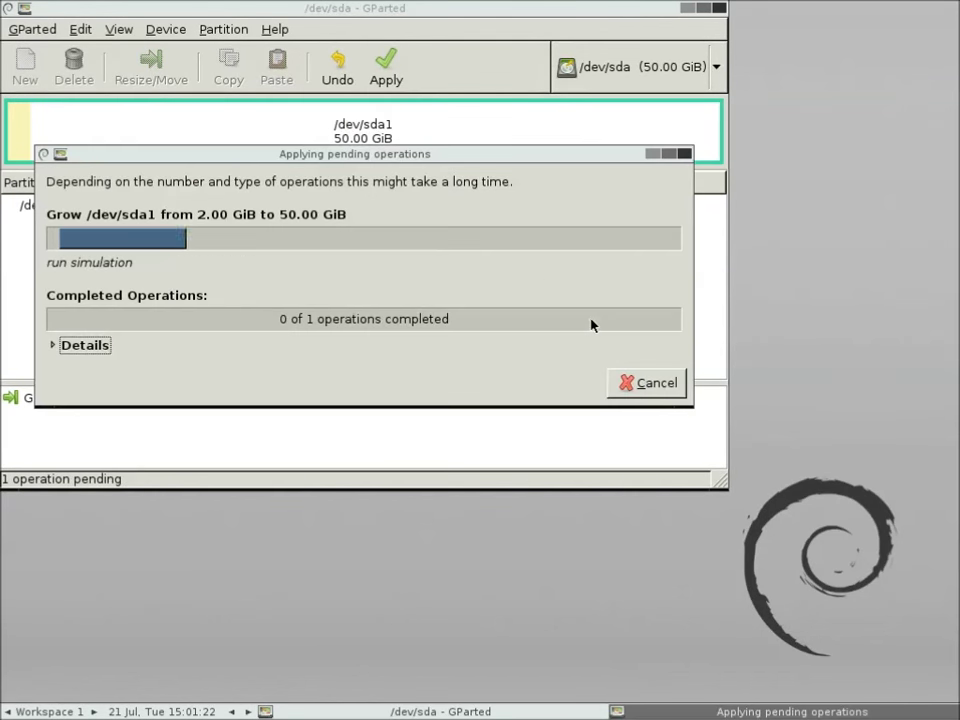
pyautogui.click(634, 384)
# - Close GParted and shut the live system down
pyautogui.click(718, 8)
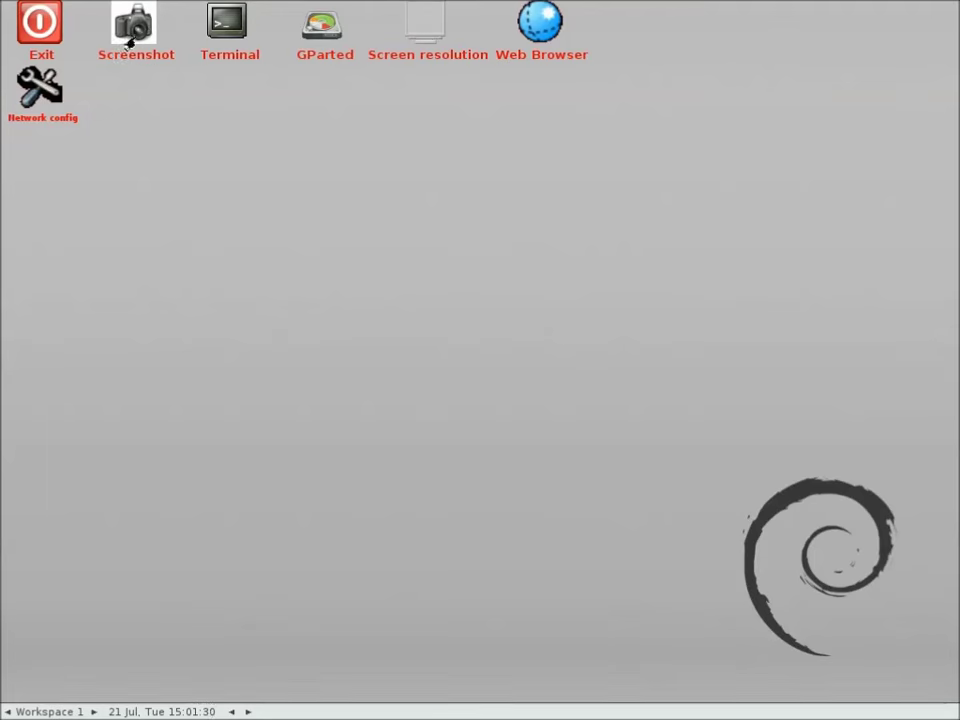
pyautogui.click(373, 362)
pyautogui.click(577, 450)
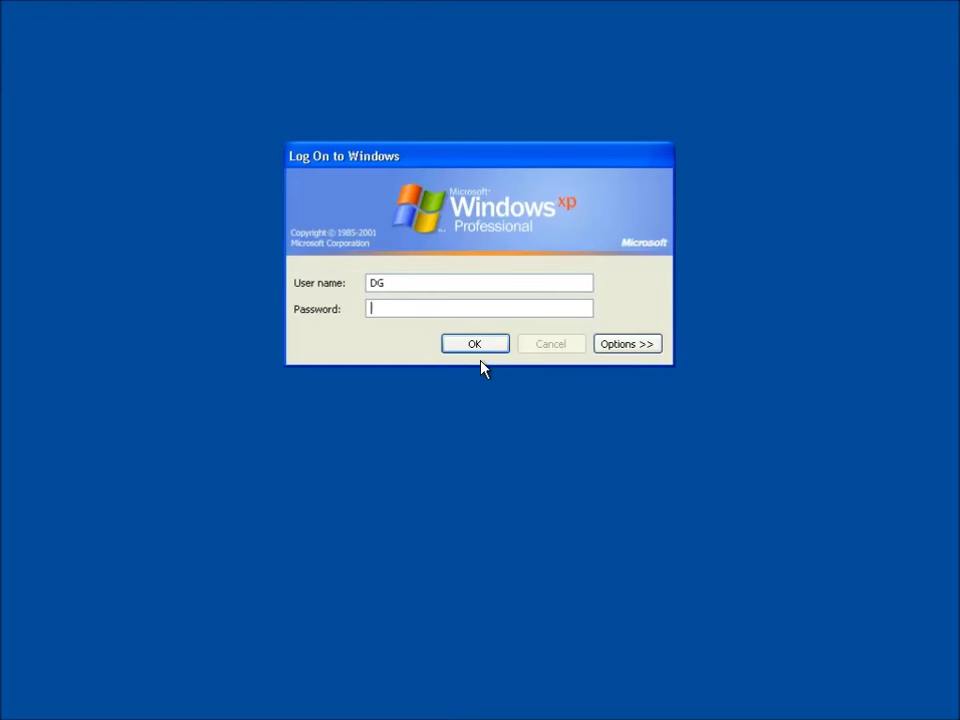
# - Log on with the password and end the Ethernet Controller hardware wizard without a driver
pyautogui.write('******')
pyautogui.press('Return')
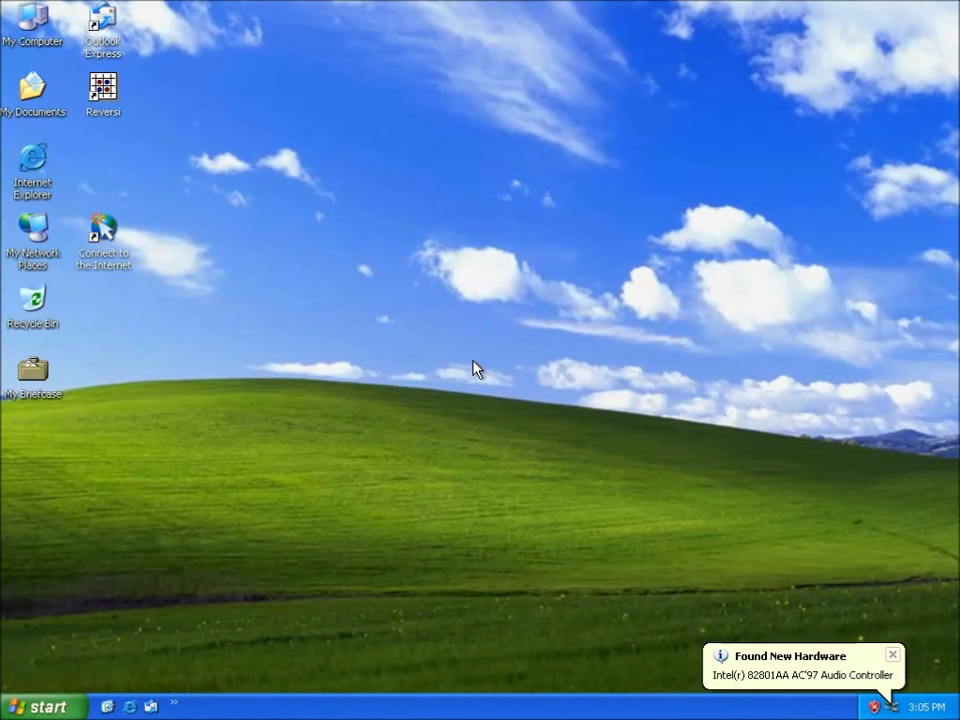
pyautogui.click(377, 416)
pyautogui.click(470, 509)
pyautogui.click(476, 512)
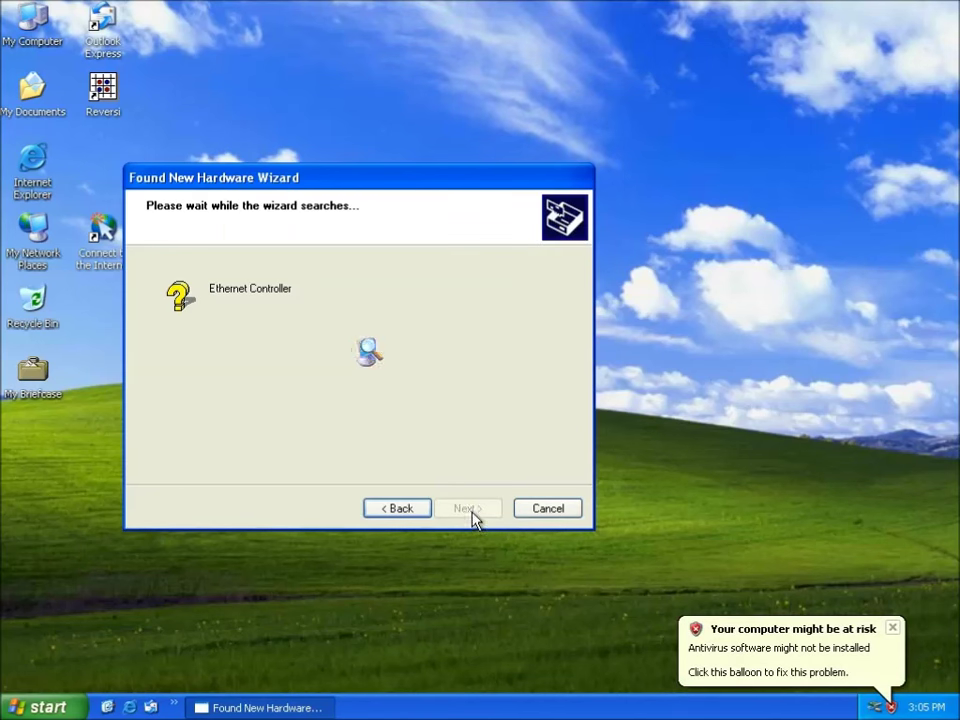
pyautogui.click(548, 508)
# - Launch the Windows Vista installer from the DVD drive and choose Install now
pyautogui.doubleClick(33, 20)
pyautogui.click(782, 69)
pyautogui.click(497, 403)
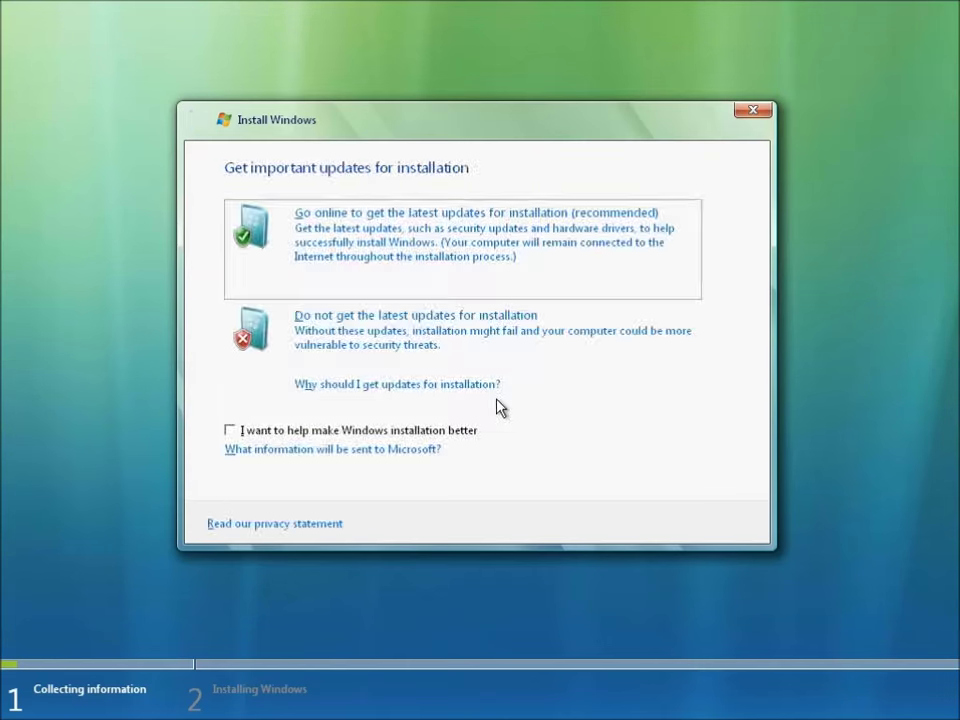
# - Skip online updates, accept the licence, choose Upgrade, and boot Windows Setup after restart
pyautogui.click(236, 313)
pyautogui.click(229, 480)
pyautogui.click(724, 521)
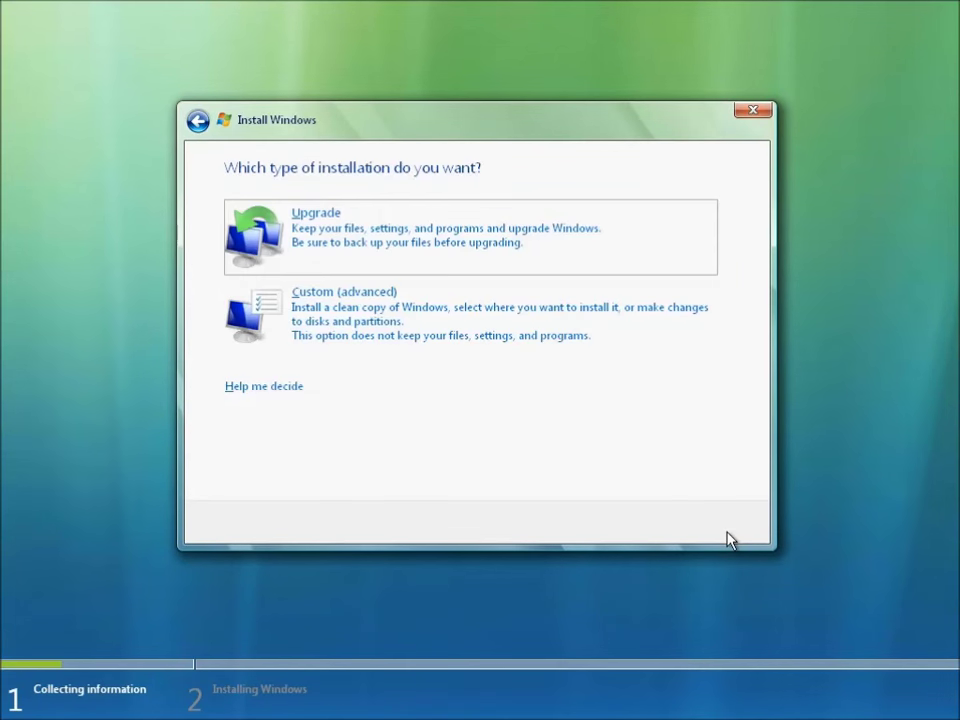
pyautogui.click(316, 228)
pyautogui.click(723, 521)
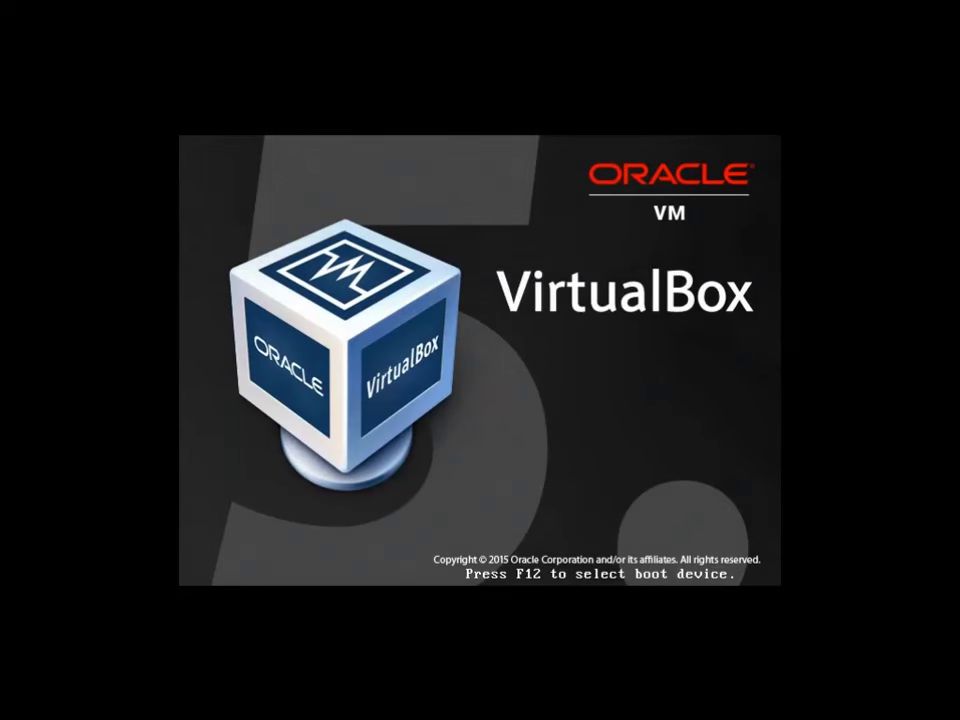
pyautogui.press('Return')
pyautogui.press('Return')
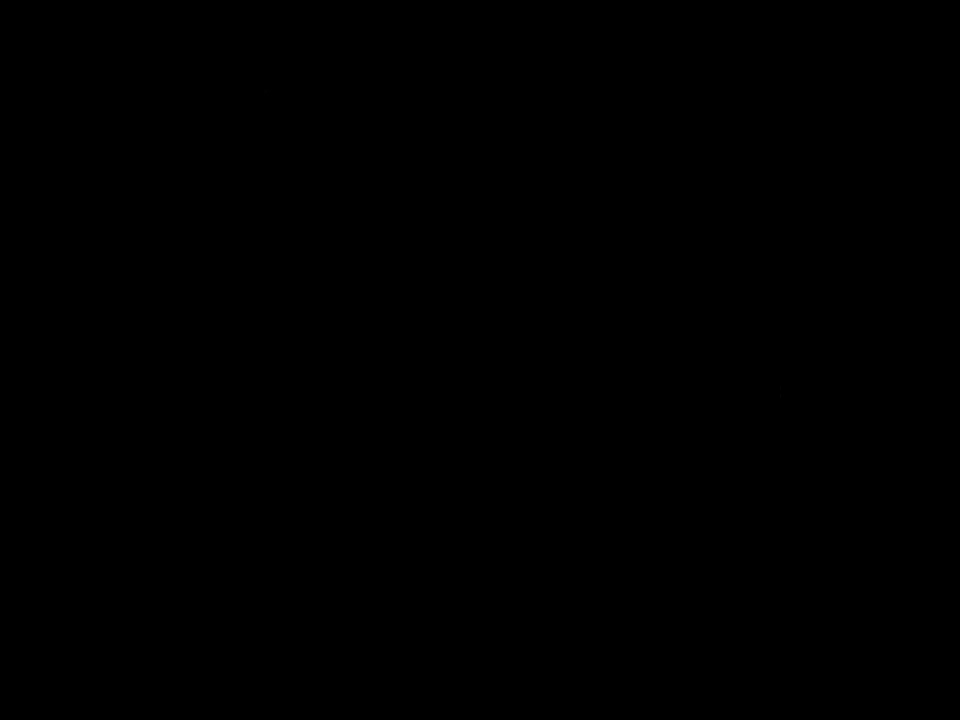
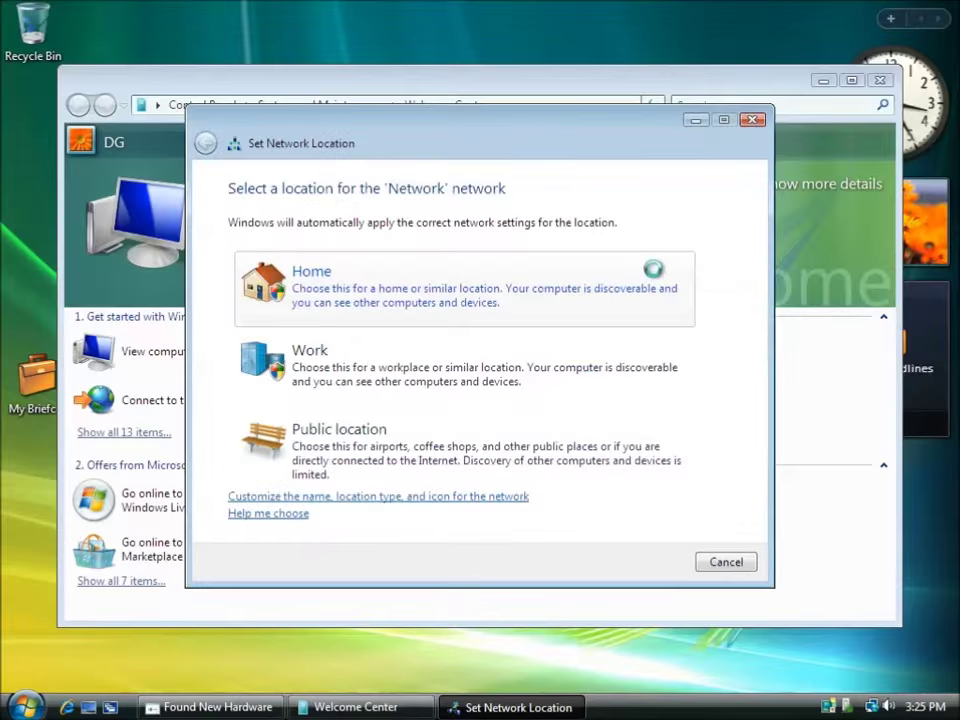
# - Set the network location to Home, close the Welcome Center, and let Windows search online for the driver
pyautogui.click(431, 281)
pyautogui.click(716, 565)
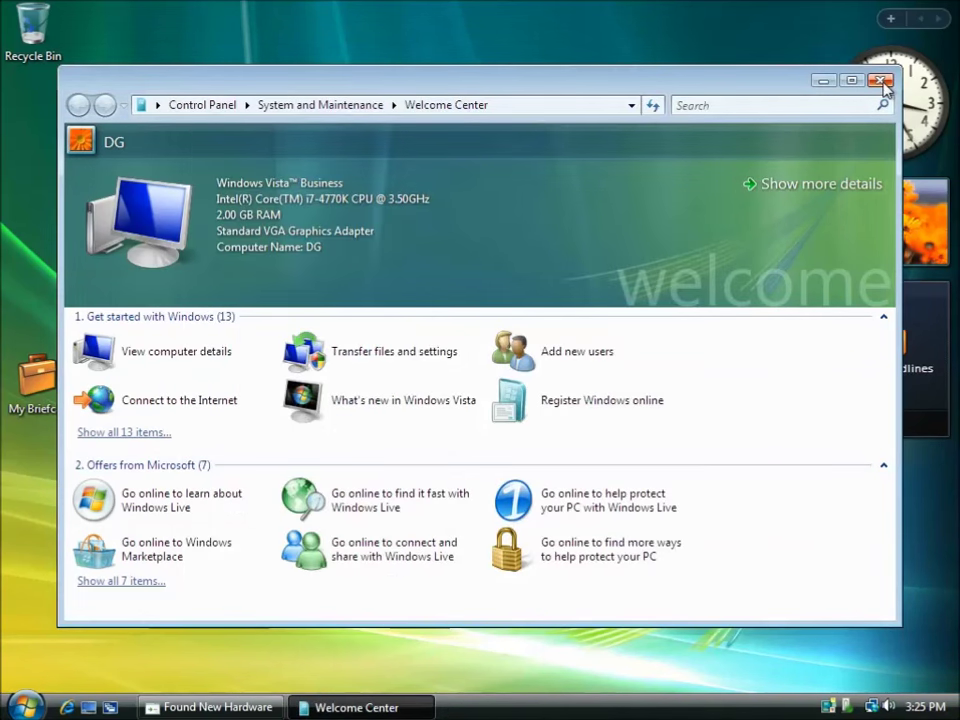
pyautogui.click(880, 79)
pyautogui.click(549, 309)
pyautogui.click(534, 364)
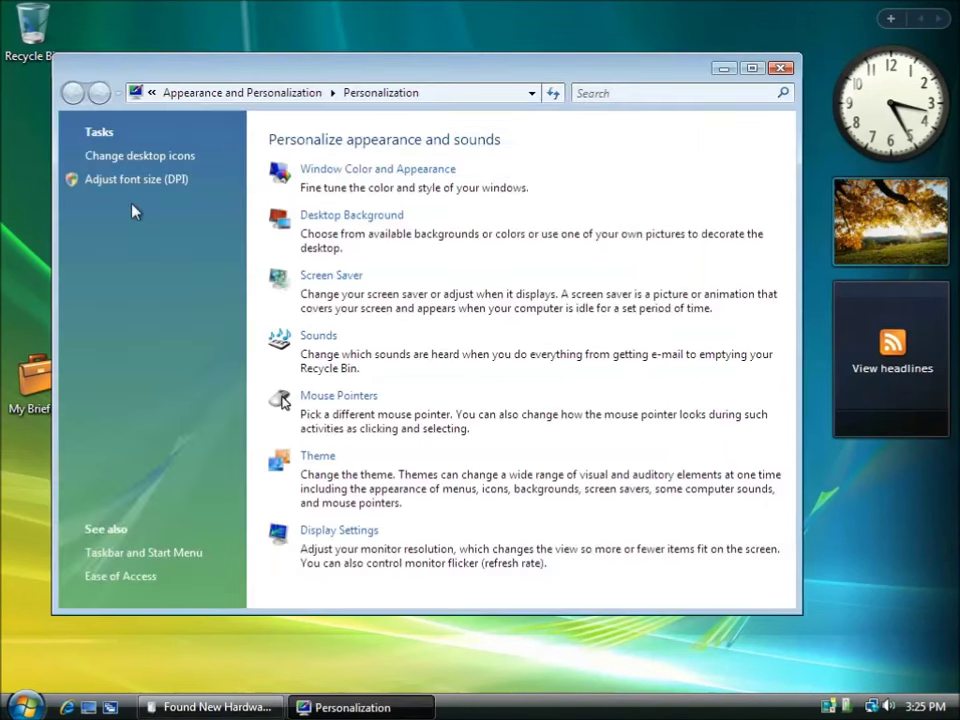
# - Show the Computer and Control Panel icons on the desktop
pyautogui.click(125, 155)
pyautogui.click(191, 237)
pyautogui.click(342, 258)
pyautogui.click(338, 557)
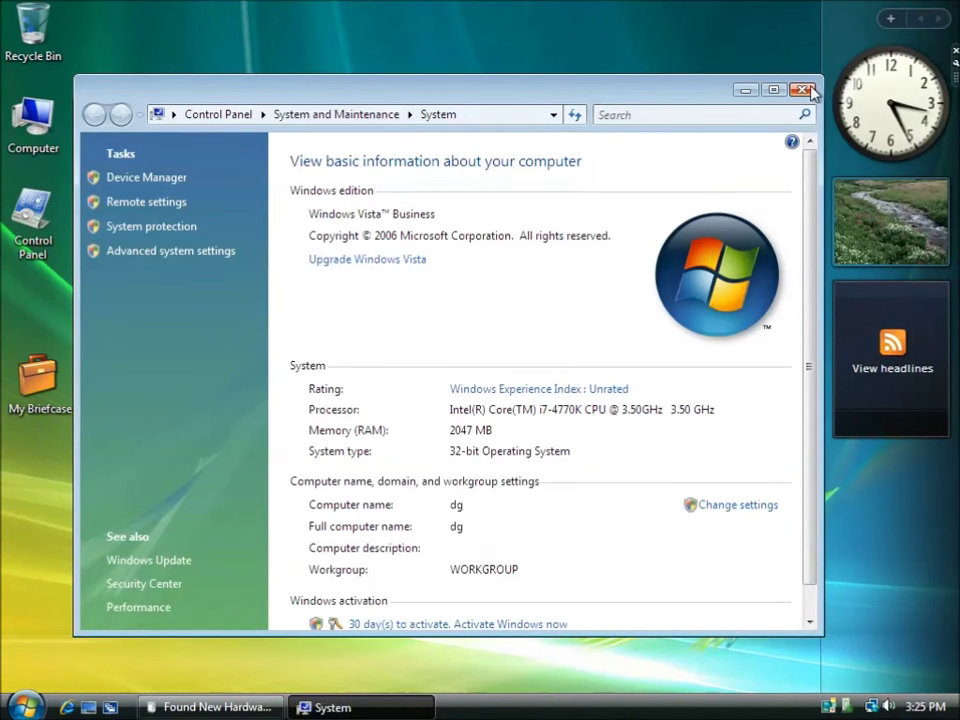
# - Close the system information window and check the Windows version with winver
pyautogui.click(802, 89)
pyautogui.press('super')
pyautogui.press('super+r')
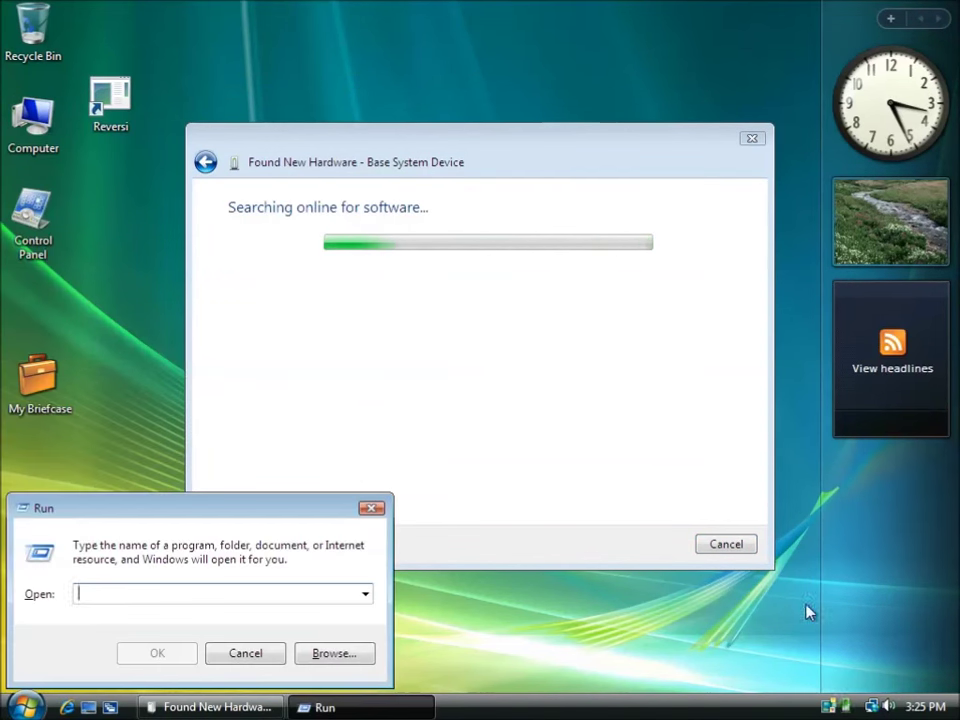
pyautogui.write('winver')
pyautogui.press('Return')
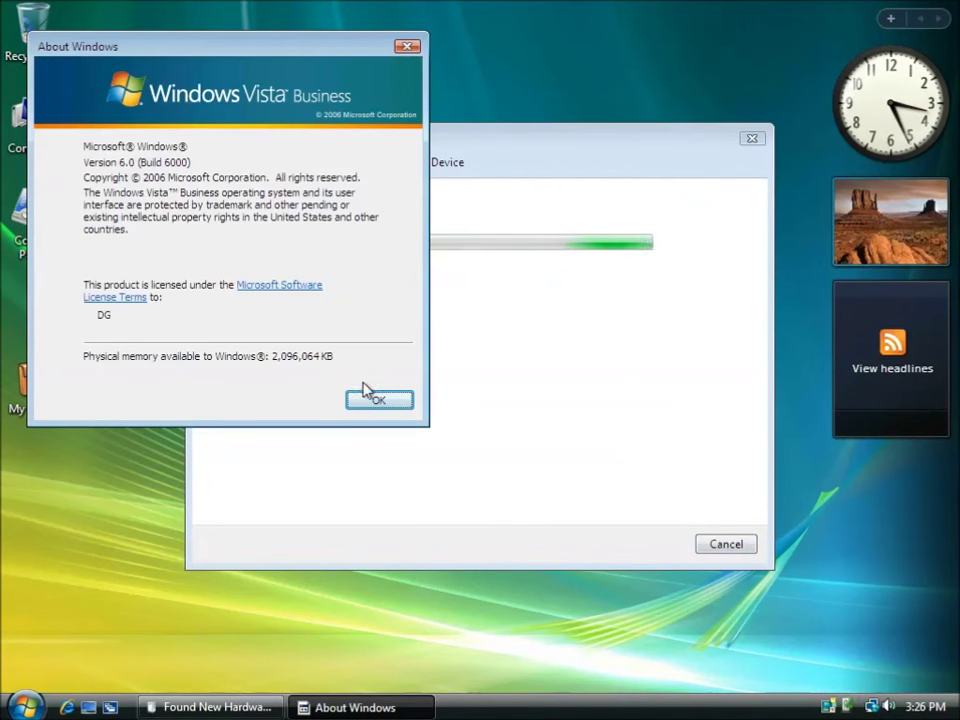
pyautogui.click(368, 398)
# - Run Notepad from Accessories as administrator
pyautogui.press('super')
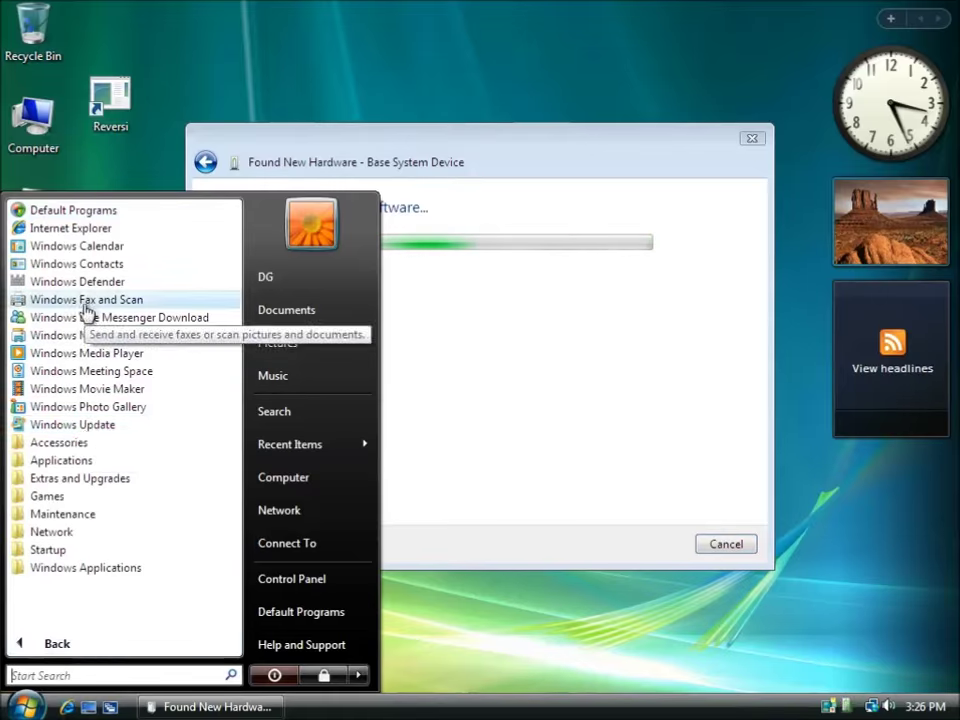
pyautogui.click(118, 441)
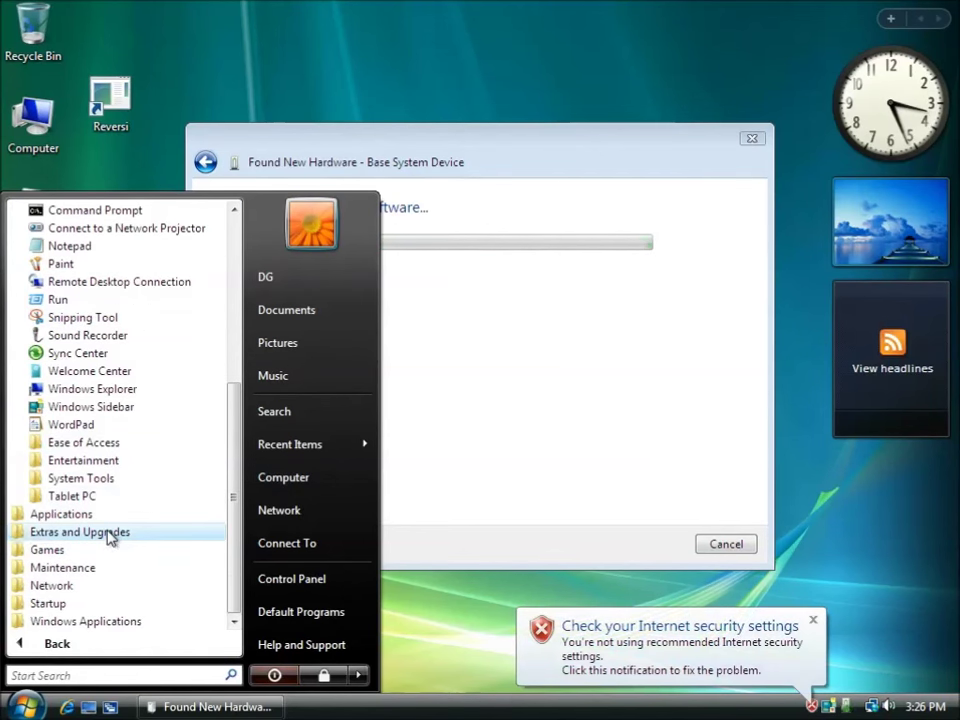
pyautogui.click(103, 477)
pyautogui.scroll(4, 107, 430)
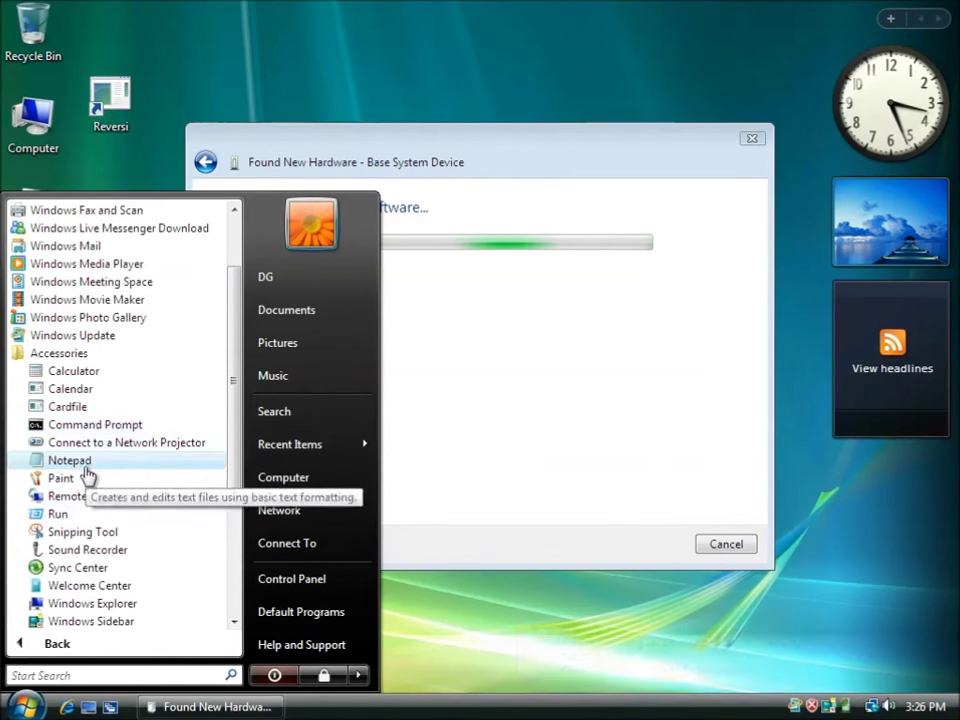
pyautogui.rightClick(115, 462)
pyautogui.click(204, 208)
pyautogui.click(255, 436)
# - Open C:\WINVERS.TXT in Notepad
pyautogui.click(44, 56)
pyautogui.click(60, 78)
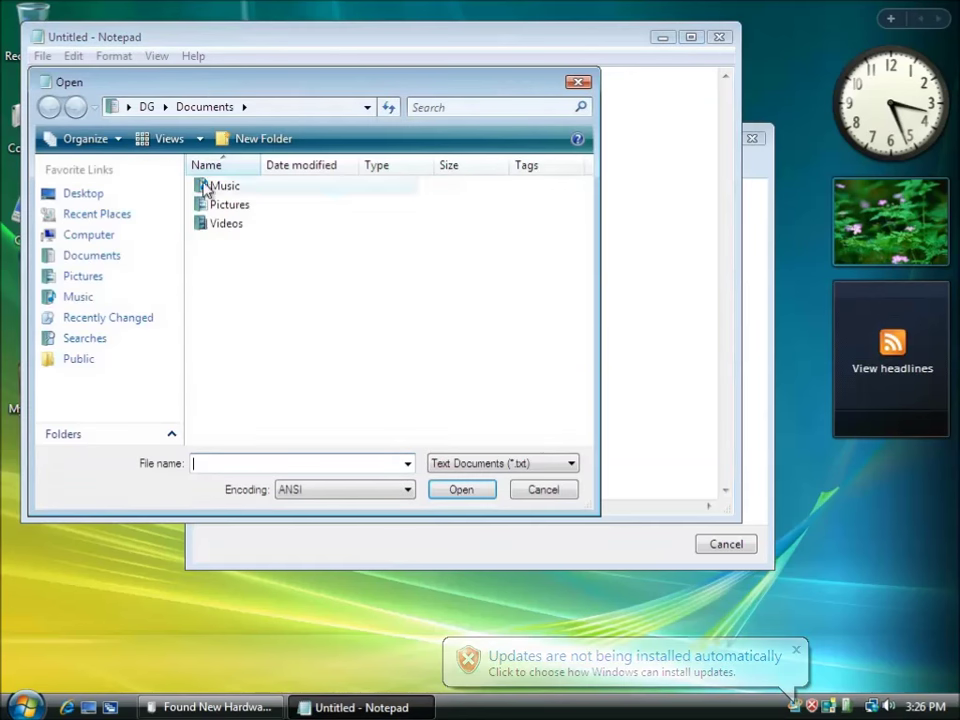
pyautogui.click(150, 433)
pyautogui.moveTo(176, 375); pyautogui.dragTo(176, 410)
pyautogui.click(100, 372)
pyautogui.doubleClick(306, 238)
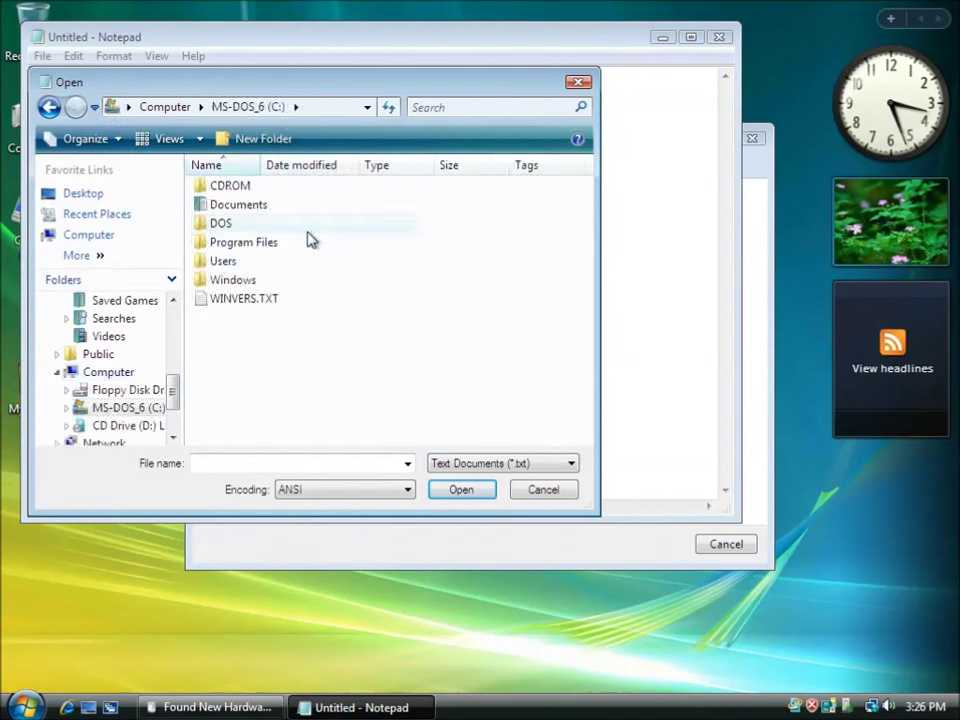
pyautogui.doubleClick(242, 300)
# - Add 'vista' as a new last line, save, close Notepad, and cancel the driver search
pyautogui.press('Return')
pyautogui.write('vista')
pyautogui.click(42, 56)
pyautogui.click(71, 119)
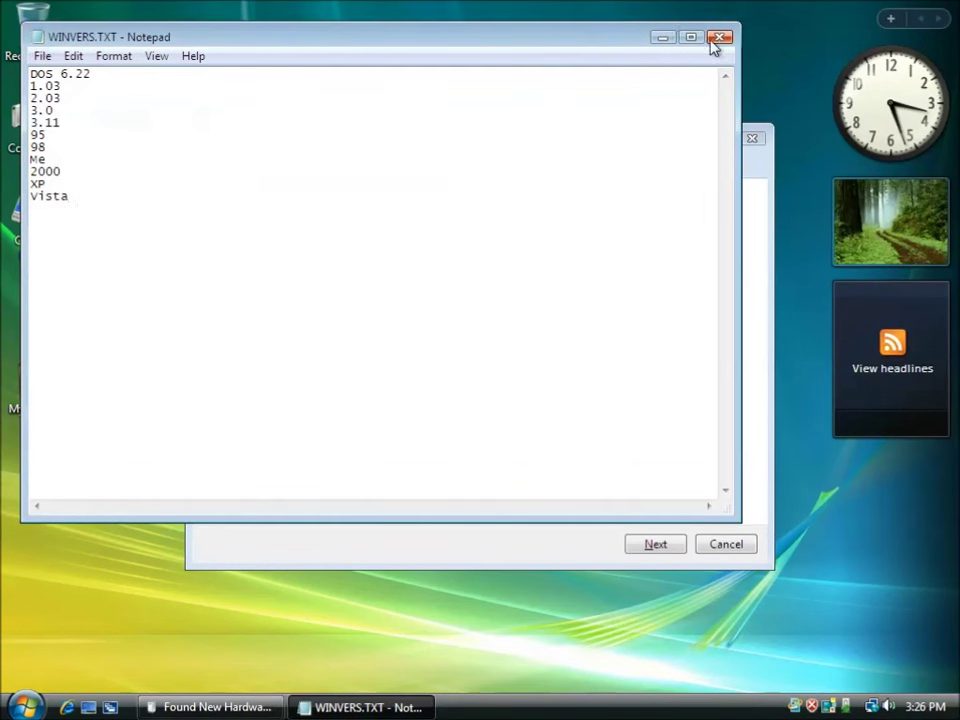
pyautogui.click(719, 37)
pyautogui.click(726, 544)
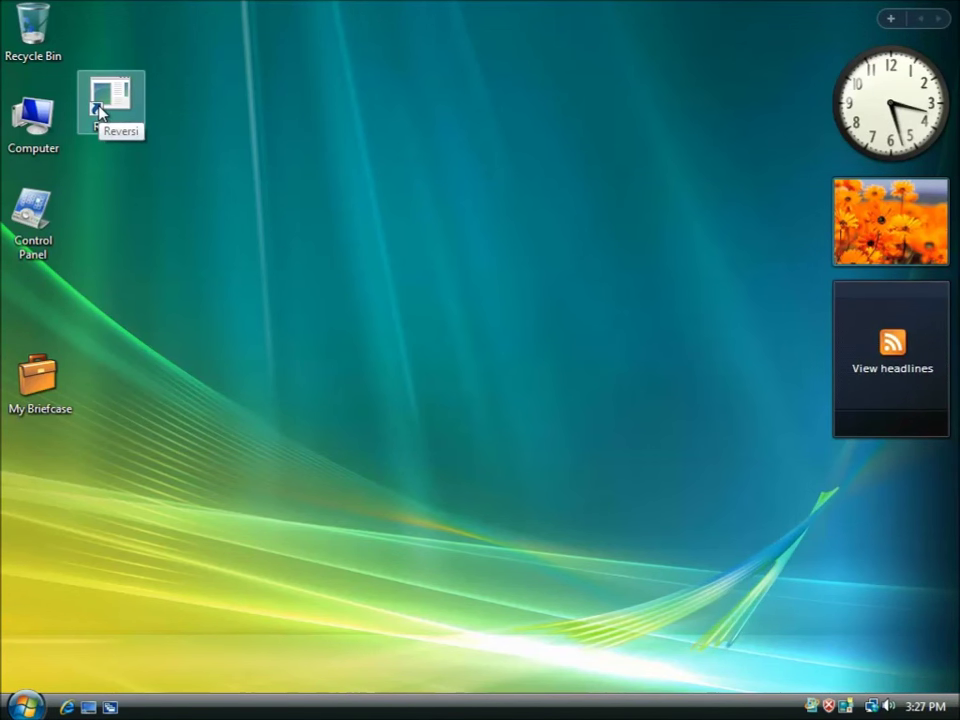
# - Run Windows6.0-KB936330 from the CD drive, accept the license, and install Service Pack 1
pyautogui.doubleClick(33, 120)
pyautogui.doubleClick(561, 336)
pyautogui.doubleClick(341, 215)
pyautogui.click(537, 390)
pyautogui.click(612, 518)
pyautogui.click(272, 469)
pyautogui.click(617, 516)
pyautogui.click(620, 518)
# - Close the drive window, launch Reversi, and place a red disc at the top centre
pyautogui.click(822, 111)
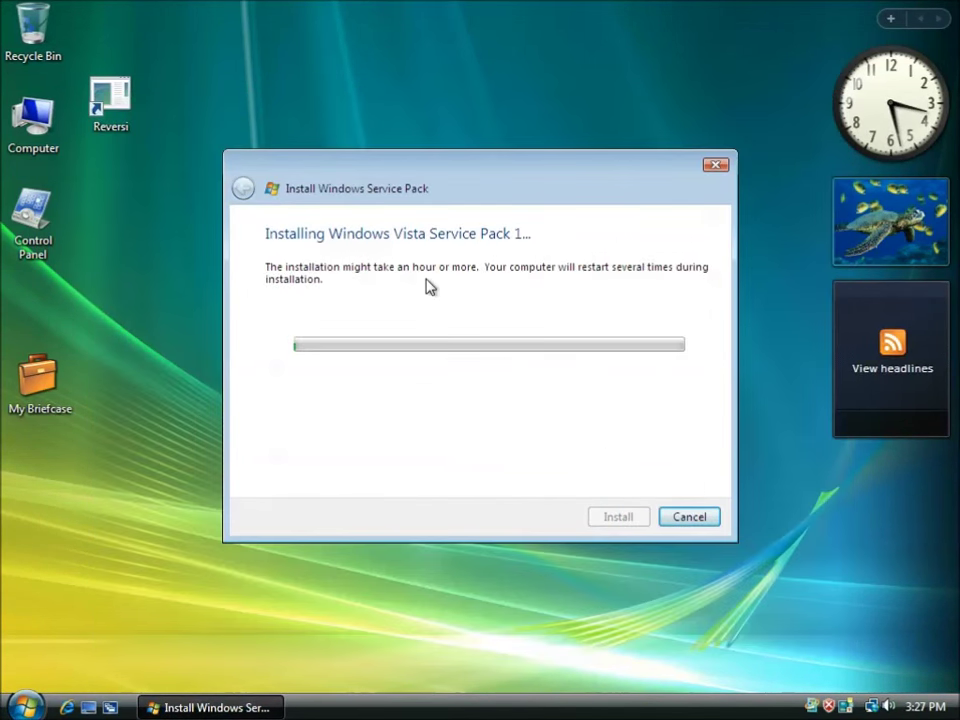
pyautogui.doubleClick(110, 97)
pyautogui.click(348, 322)
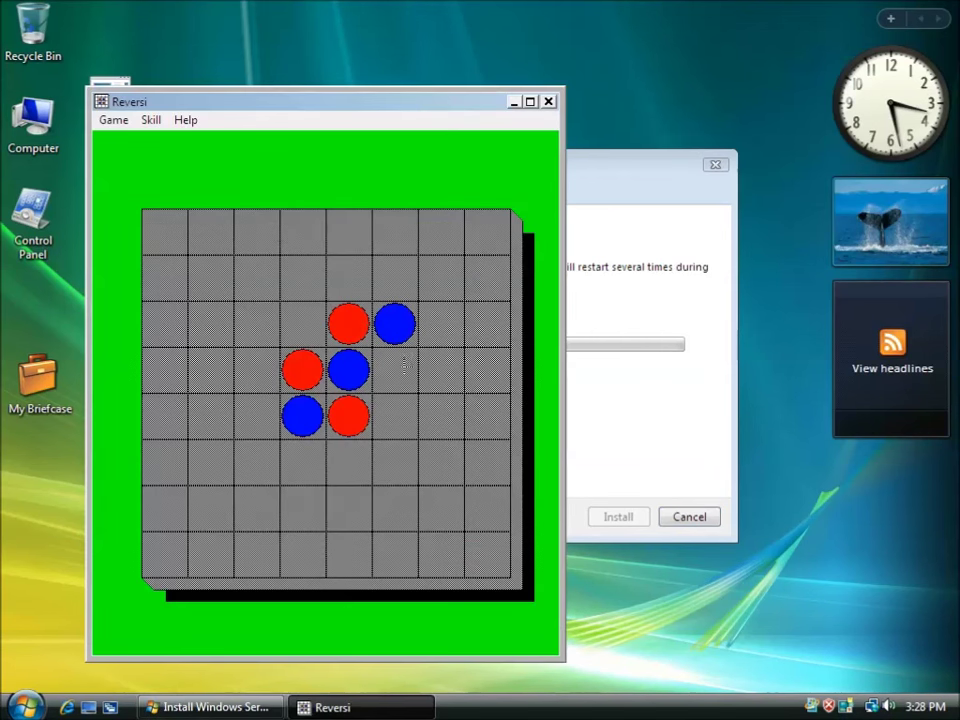
# - Play the opening red moves in Reversi, dismissing an invalid-move warning
pyautogui.click(403, 366)
pyautogui.click(395, 278)
pyautogui.click(349, 278)
pyautogui.click(349, 282)
pyautogui.click(624, 418)
pyautogui.click(257, 370)
pyautogui.click(257, 278)
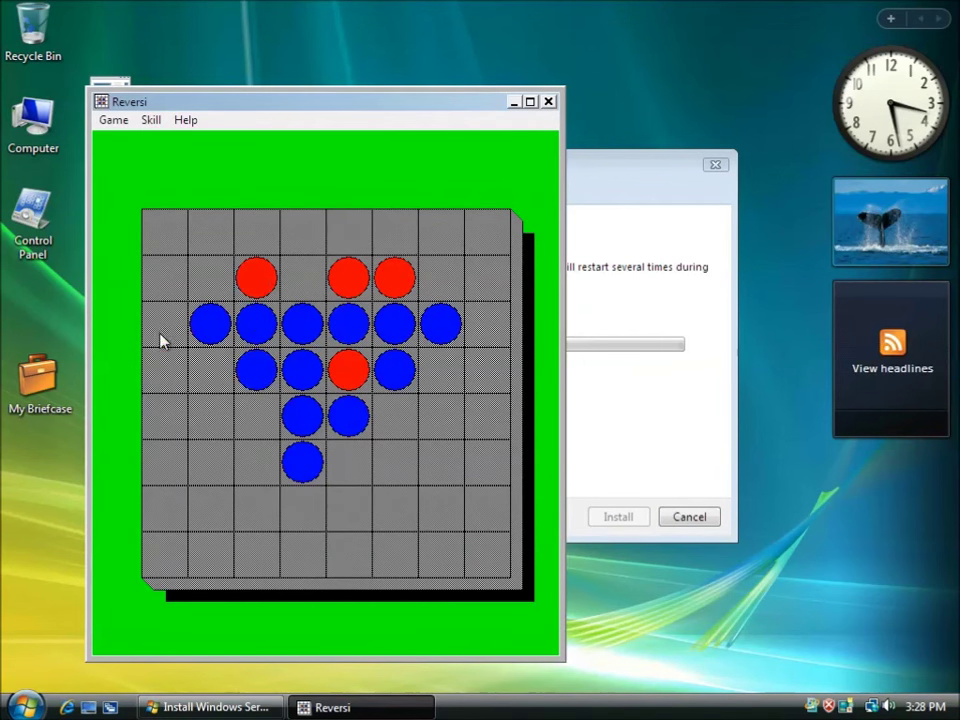
pyautogui.click(211, 370)
pyautogui.click(211, 416)
pyautogui.click(303, 278)
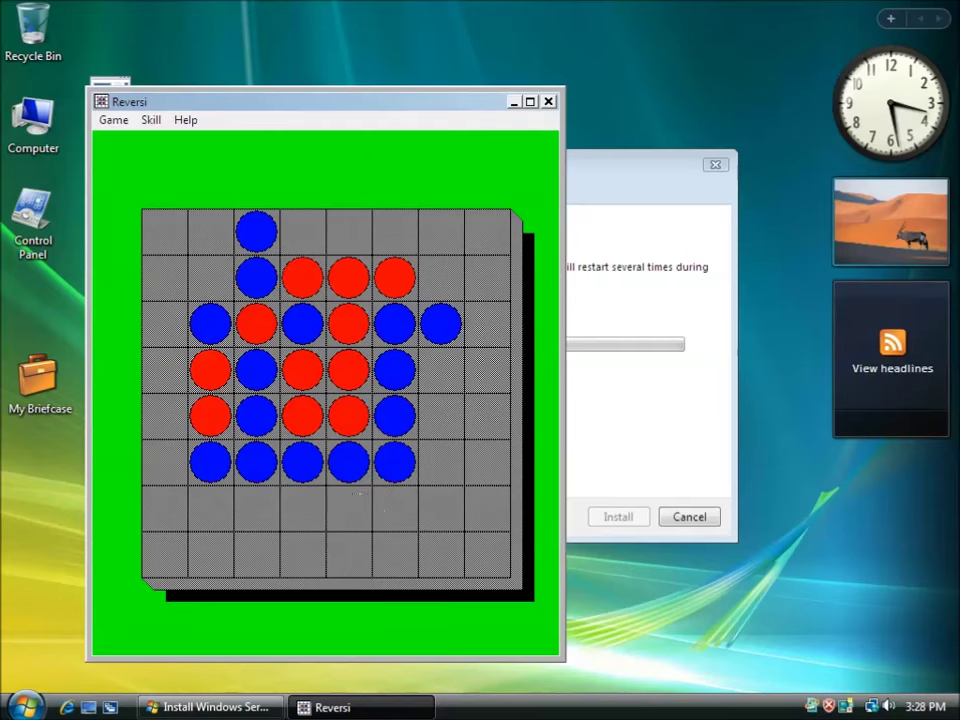
pyautogui.click(349, 508)
pyautogui.click(303, 554)
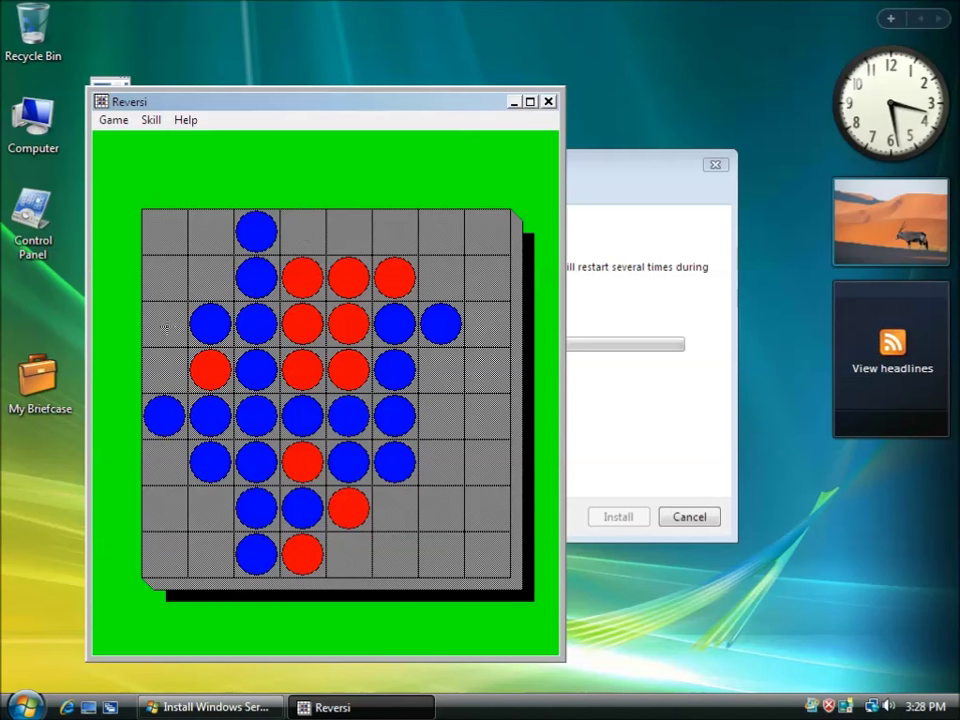
# - Fill the remaining squares to finish the game, then exit Reversi
pyautogui.click(166, 326)
pyautogui.click(495, 324)
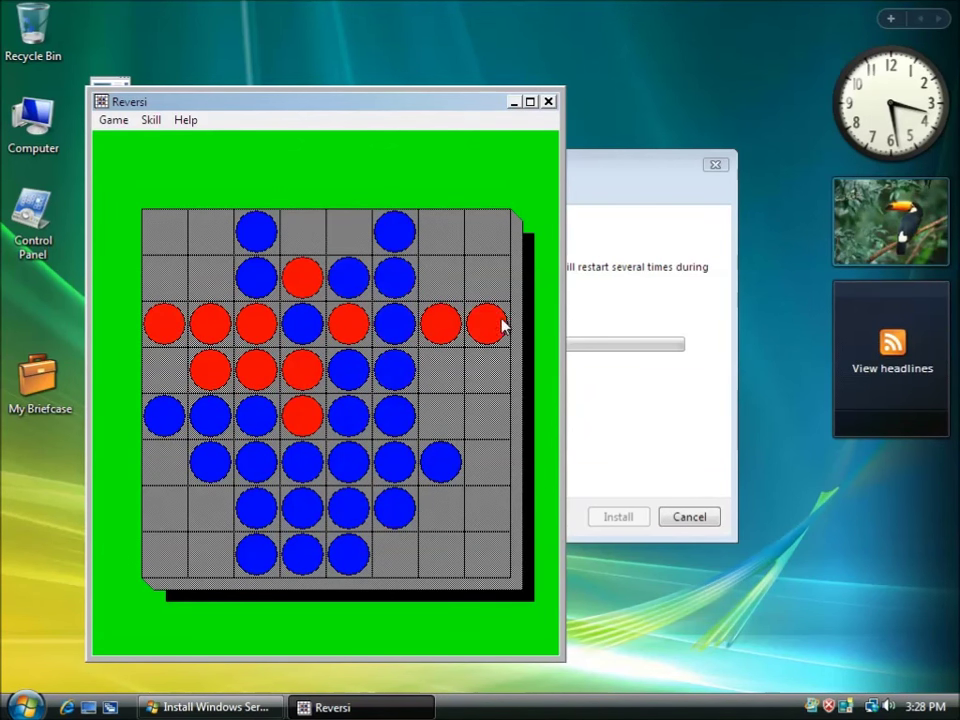
pyautogui.click(395, 554)
pyautogui.click(303, 232)
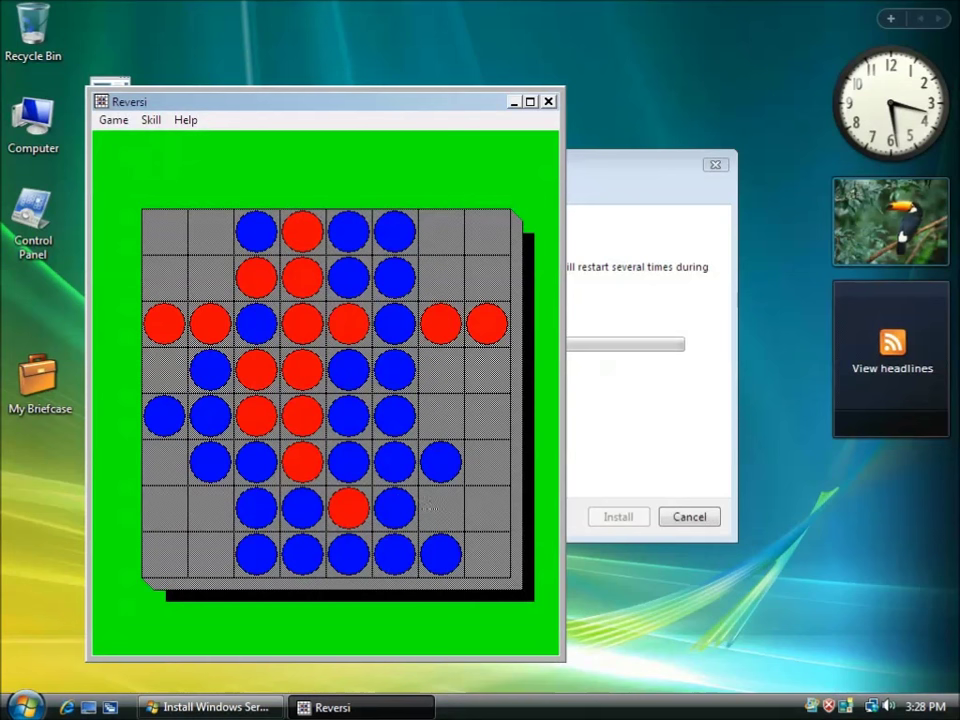
pyautogui.click(441, 416)
pyautogui.click(487, 462)
pyautogui.click(165, 462)
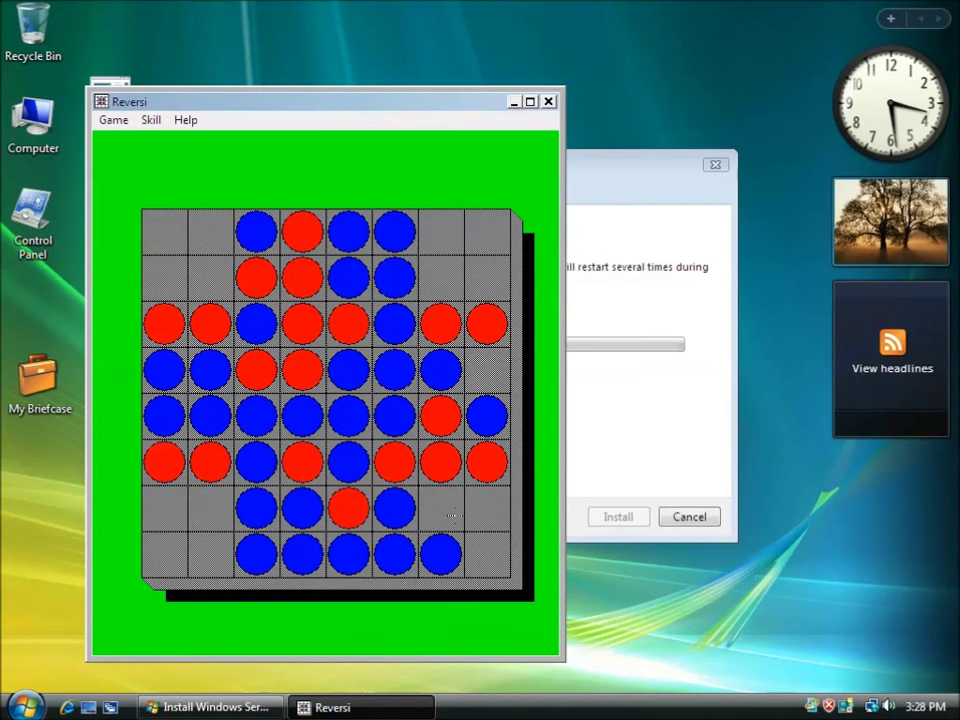
pyautogui.click(441, 508)
pyautogui.click(441, 278)
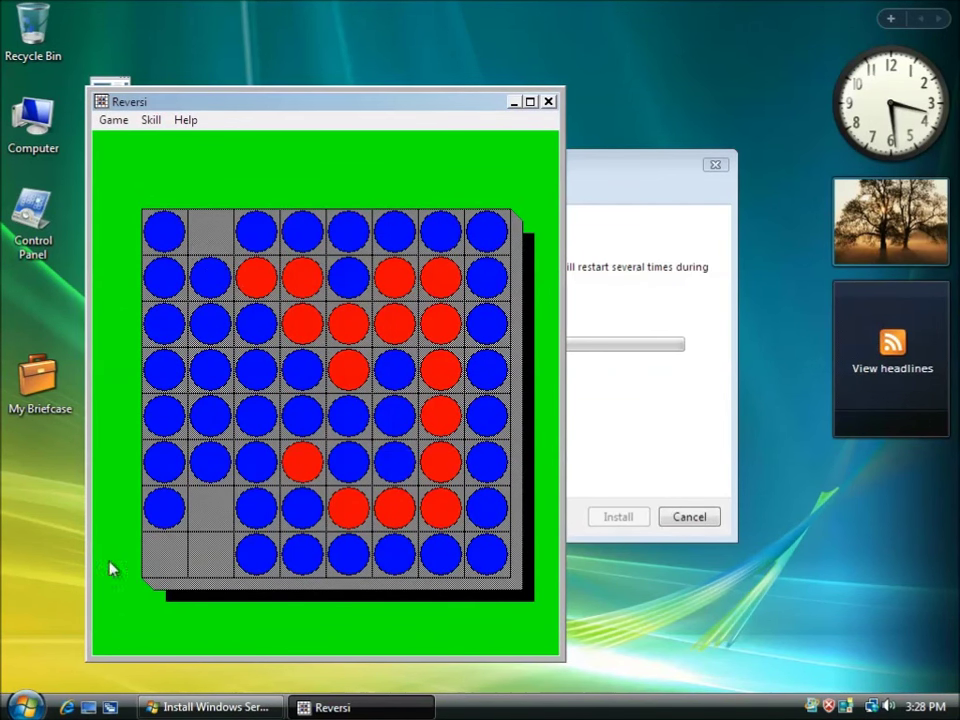
pyautogui.click(165, 540)
pyautogui.click(113, 119)
pyautogui.click(120, 201)
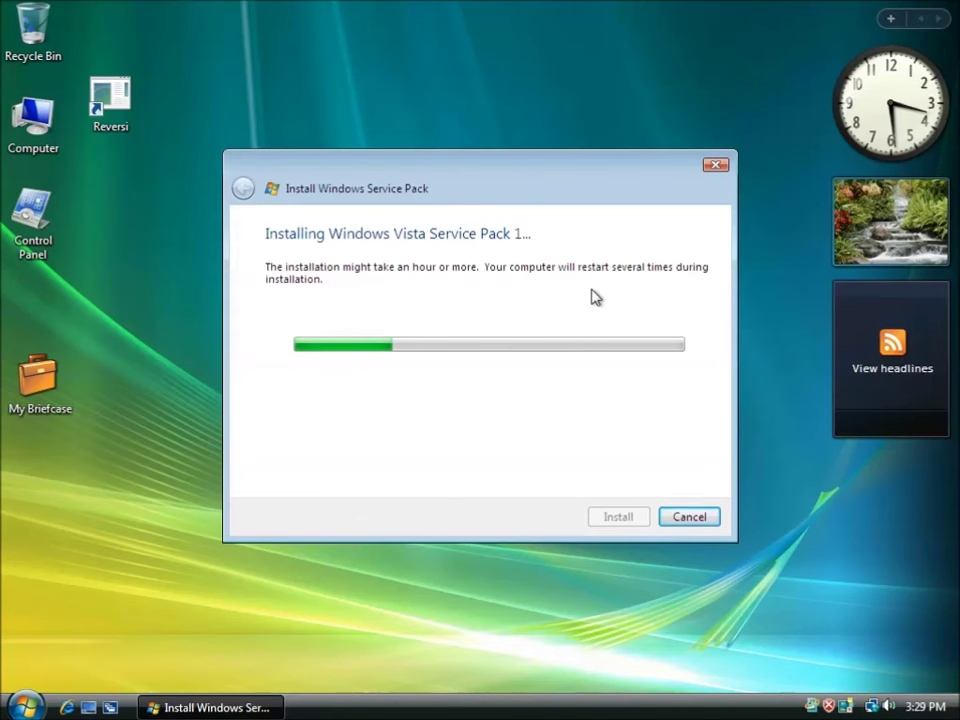
# - Rearrange the desktop icons from the desktop's View options
pyautogui.rightClick(122, 218)
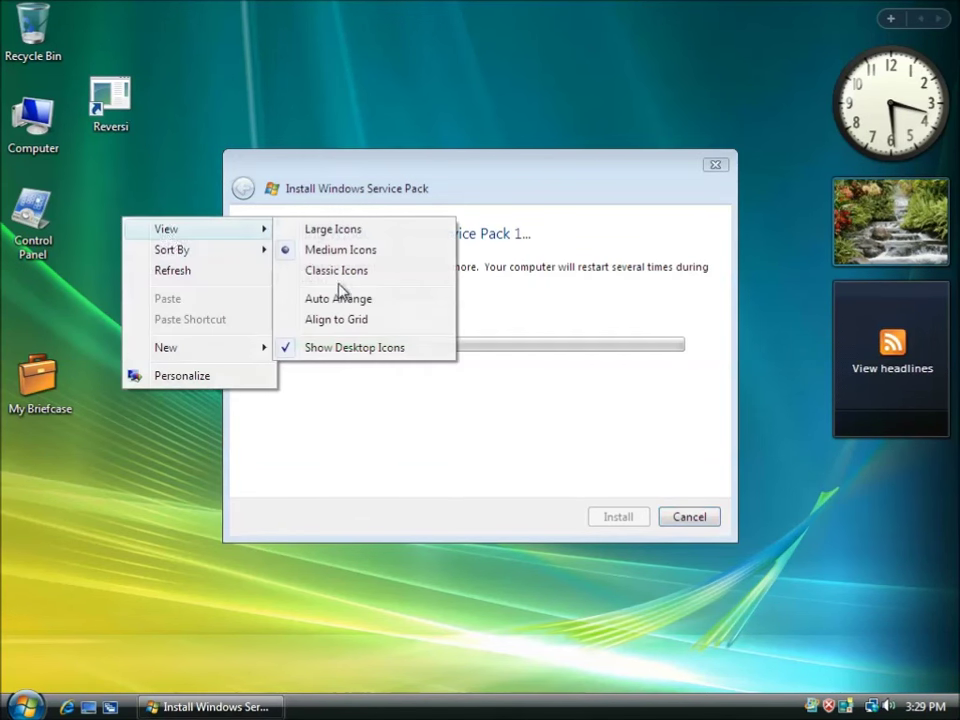
pyautogui.click(336, 298)
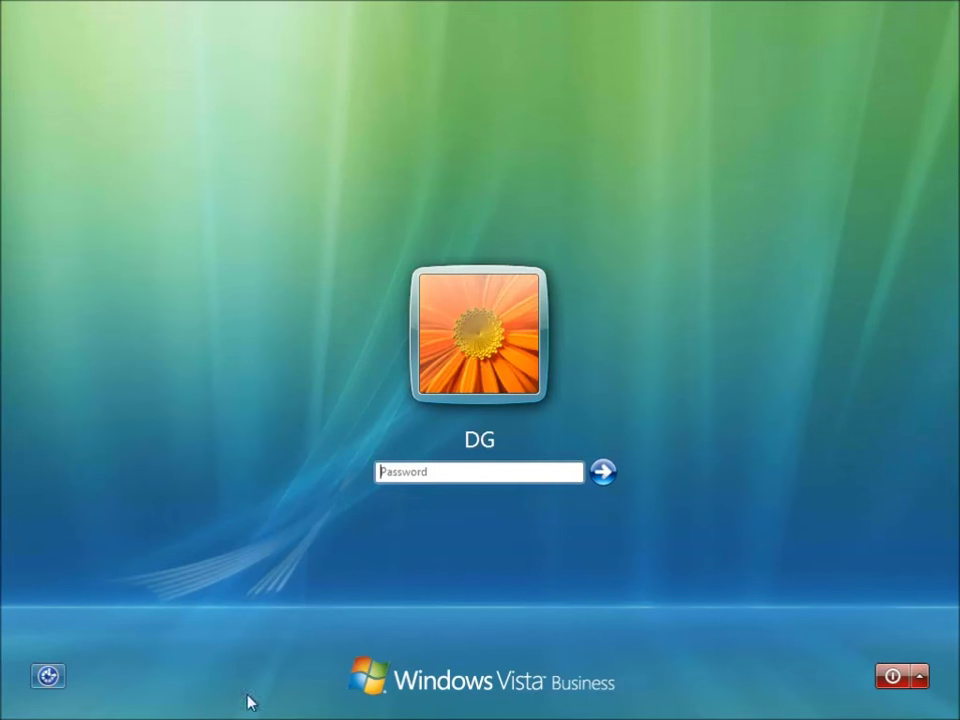
# - Sign in with the account password, acknowledge Service Pack 1 completion, and locate the driver
pyautogui.write('password')
pyautogui.press('Return')
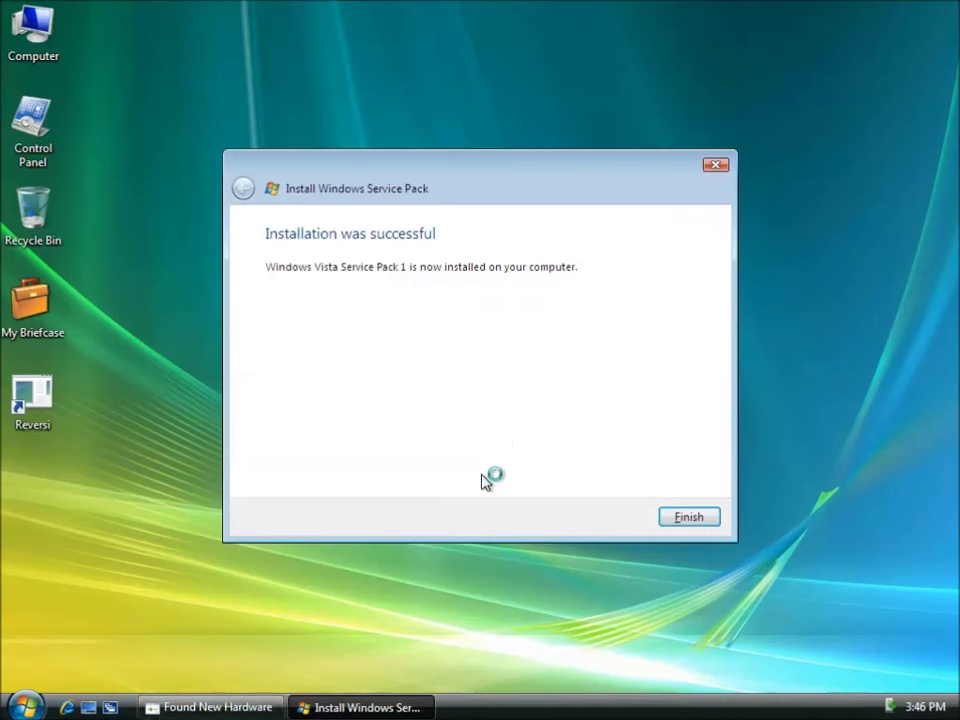
pyautogui.click(684, 515)
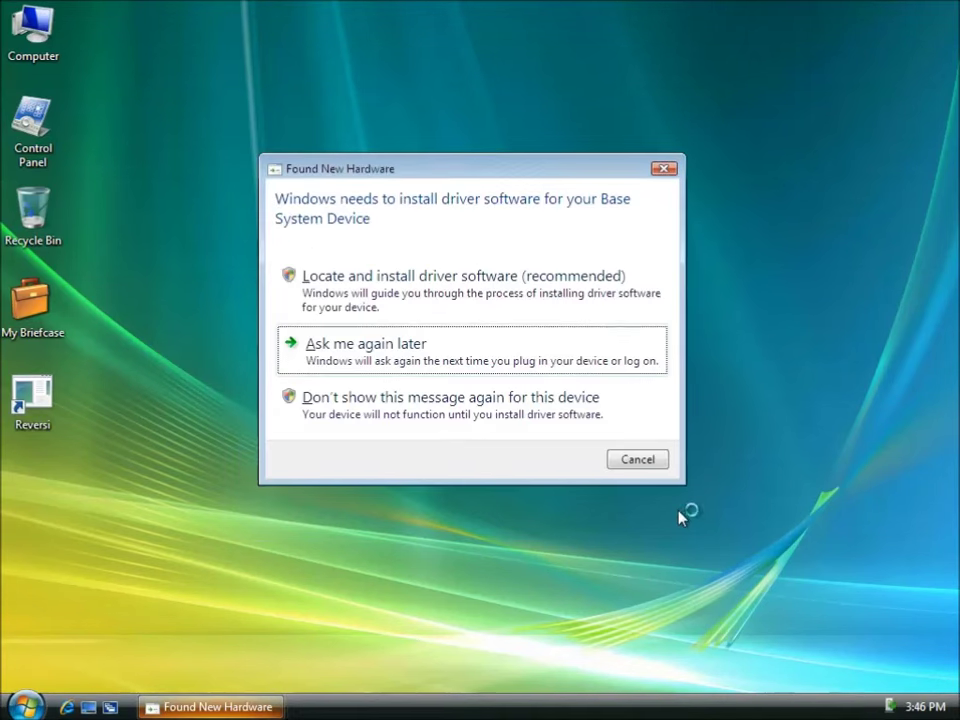
pyautogui.click(545, 284)
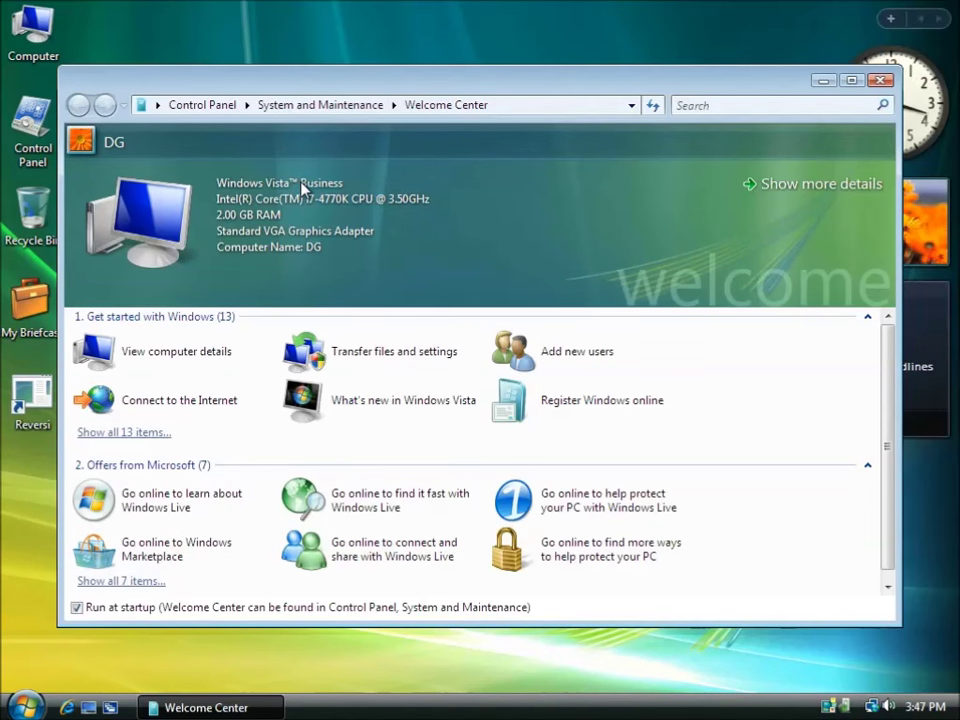
# - Disable and close the Welcome Center, dismiss the hardware prompt, and launch Windows 7 setup
pyautogui.click(77, 607)
pyautogui.hotkey('alt', 'F4')
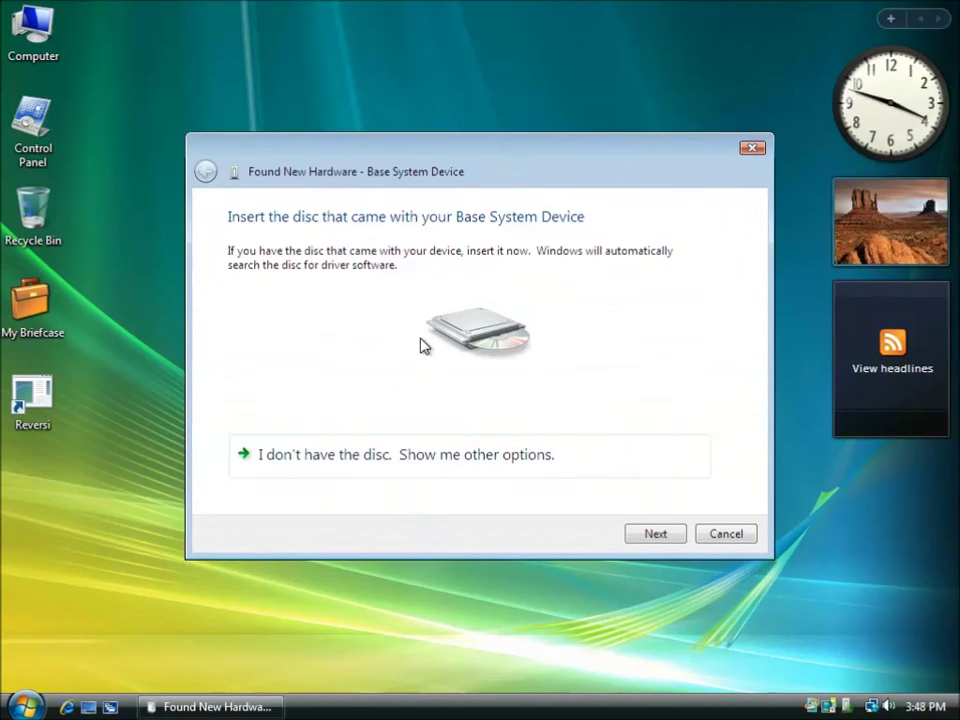
pyautogui.click(724, 531)
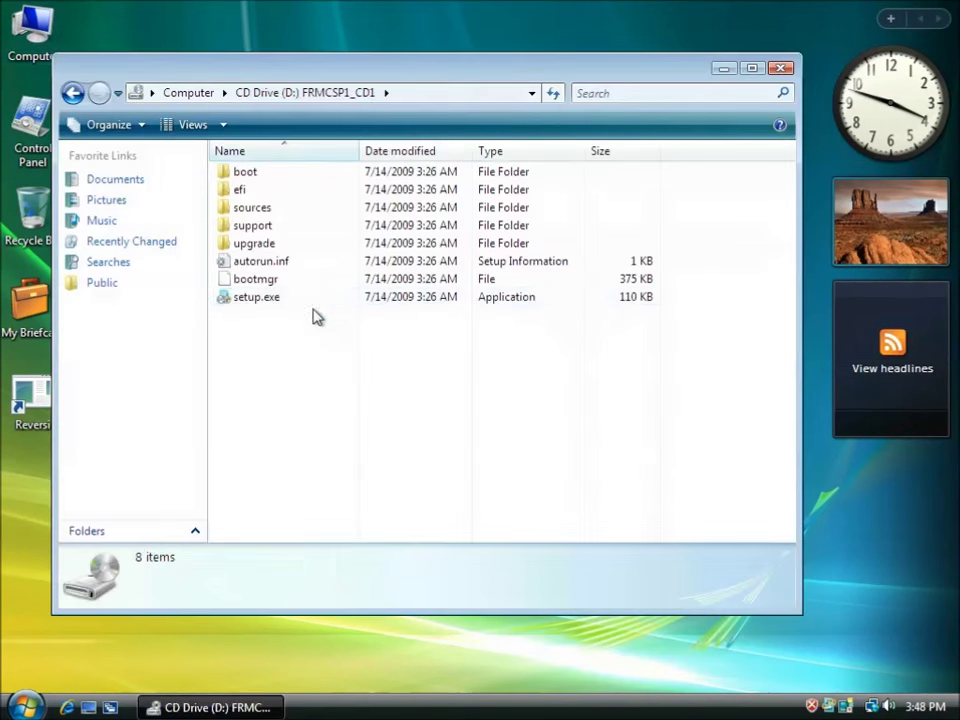
pyautogui.doubleClick(257, 296)
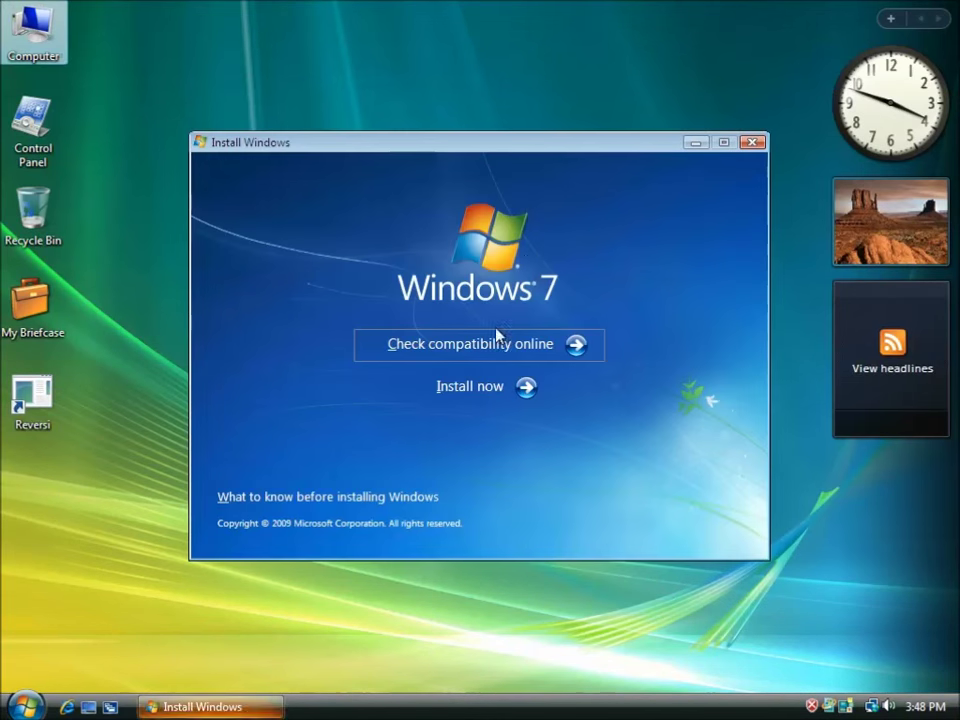
pyautogui.click(493, 388)
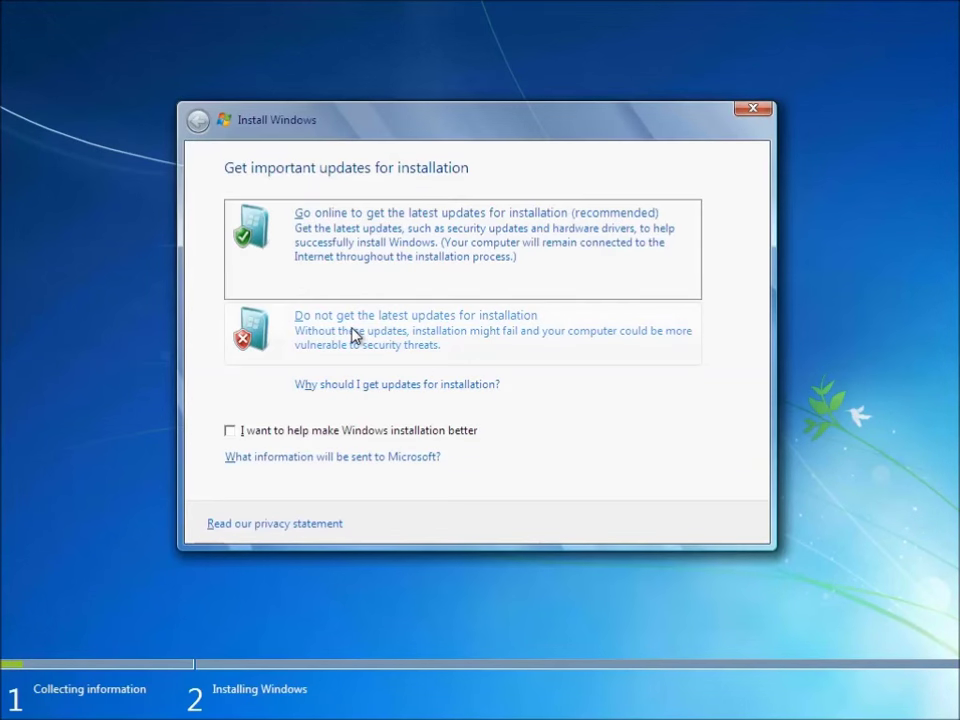
# - Skip the latest updates, accept the license, choose Upgrade, and pass the compatibility report
pyautogui.click(356, 332)
pyautogui.click(273, 478)
pyautogui.click(723, 522)
pyautogui.click(322, 222)
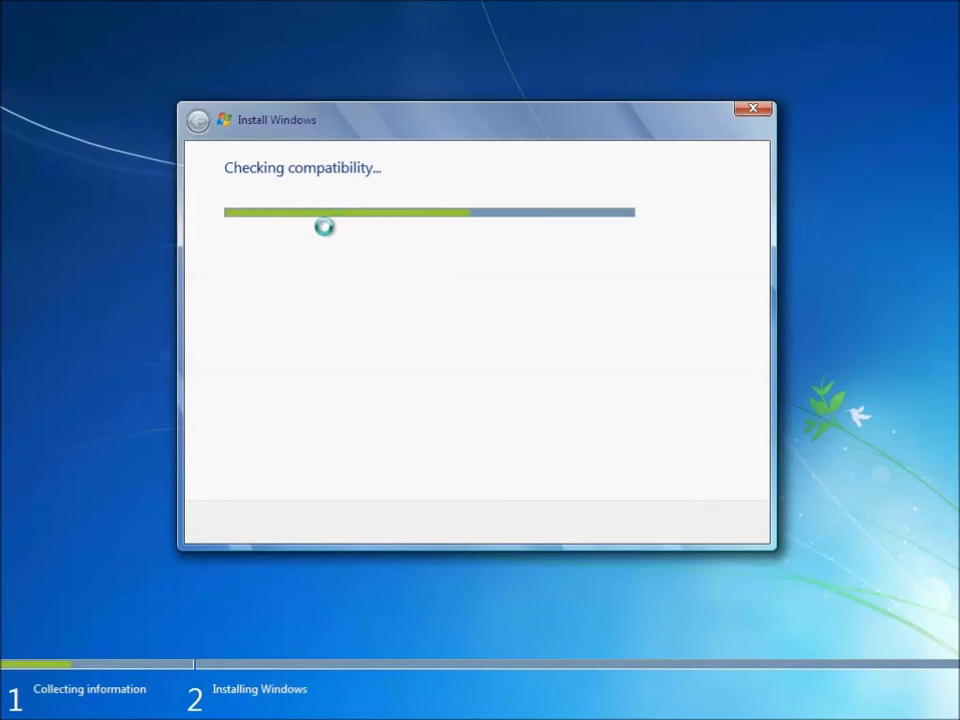
pyautogui.click(705, 525)
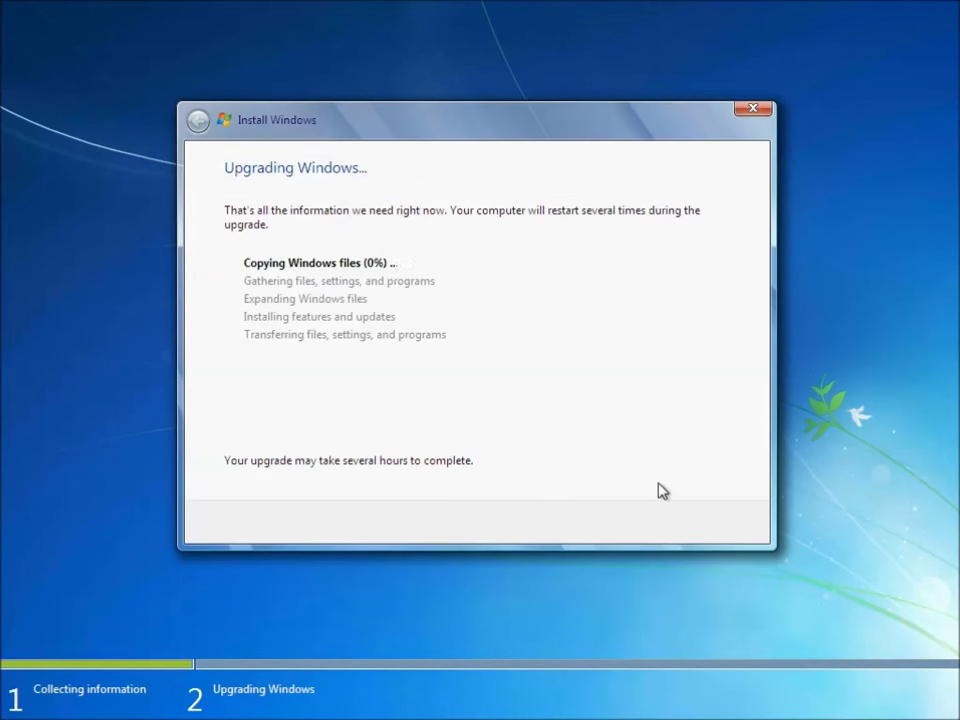
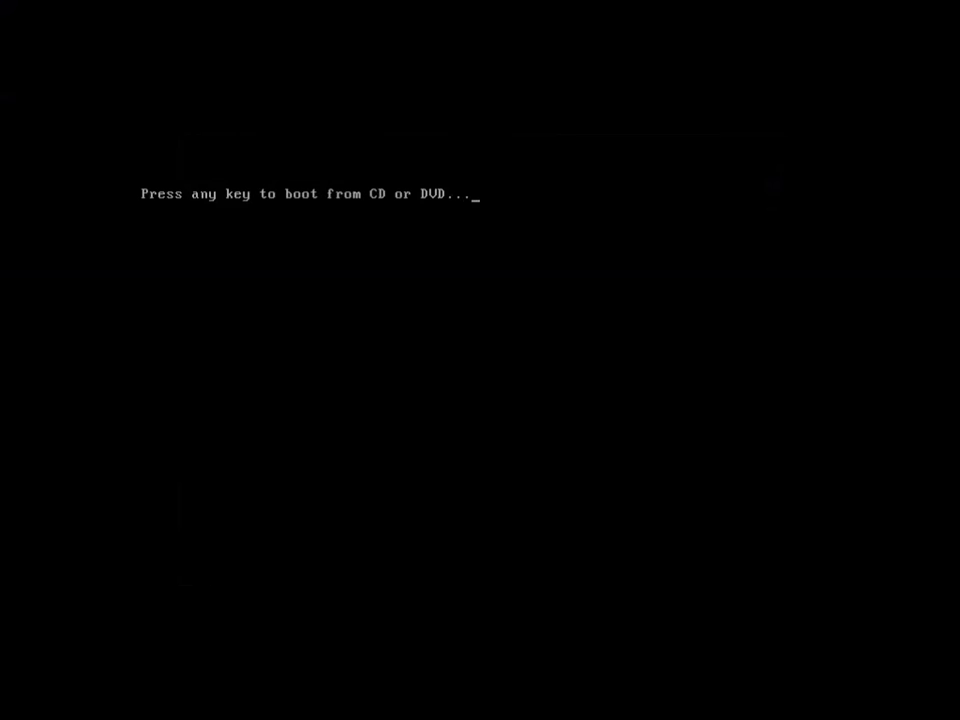
# - Boot the installed Windows 7 from the boot menu
pyautogui.press('Return')
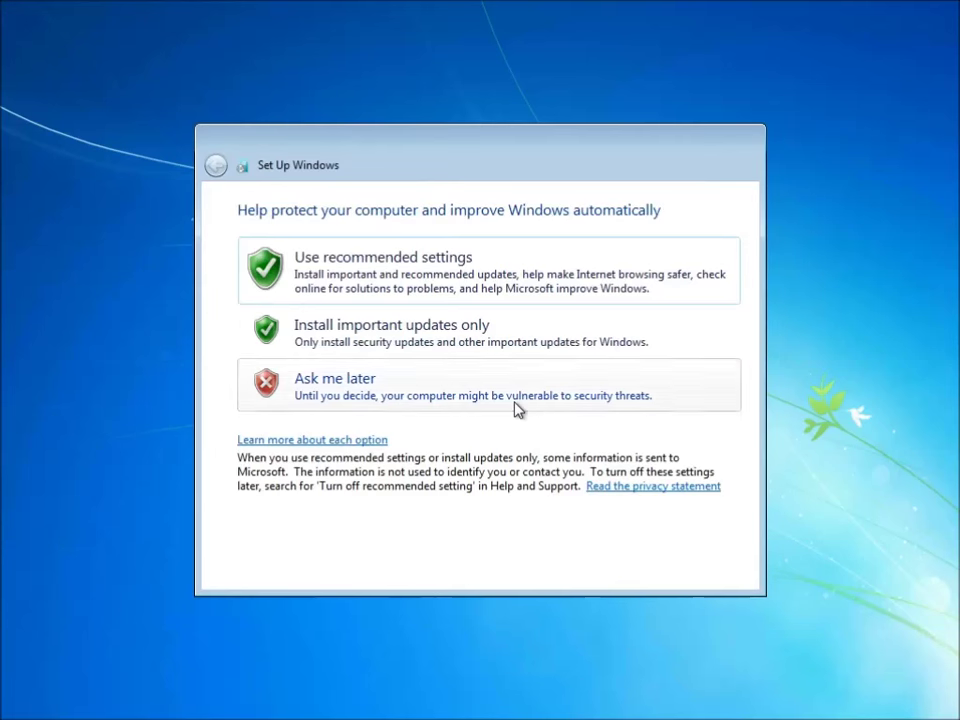
# - Choose the update protection setting and continue to the time and date page
pyautogui.click(513, 402)
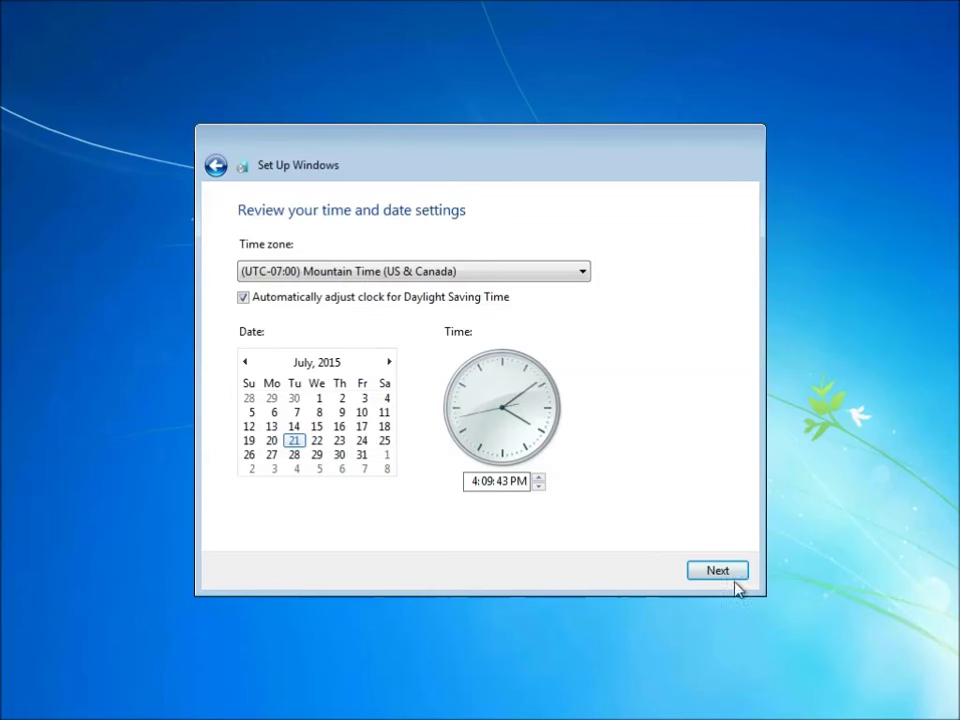
# - Accept the Mountain Time date settings and check Computer Properties shows Windows 7 Professional
pyautogui.click(407, 311)
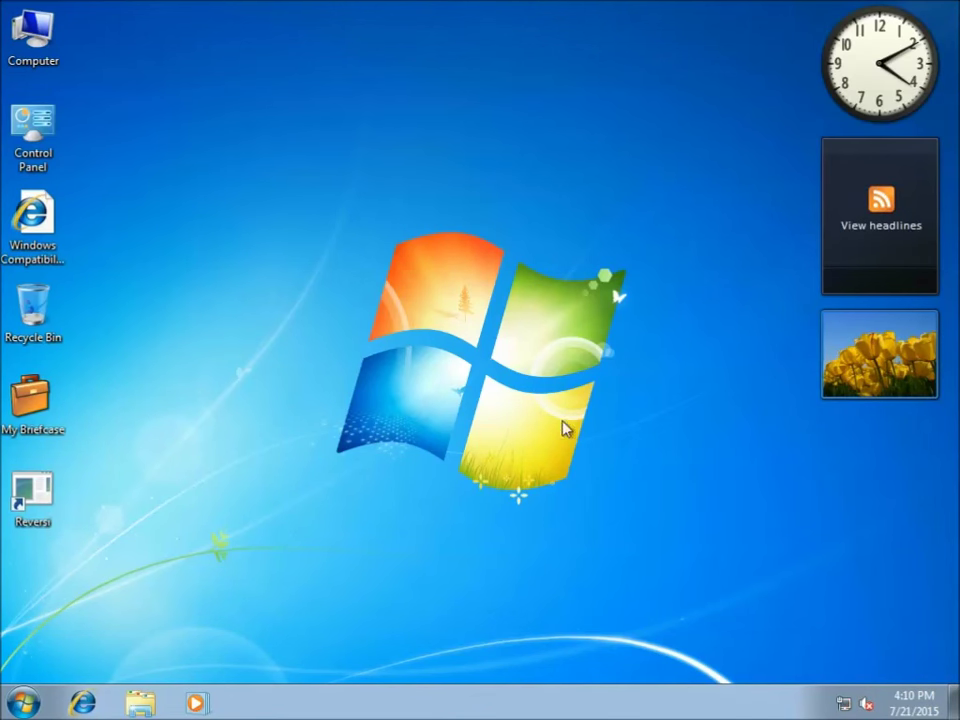
pyautogui.rightClick(33, 38)
pyautogui.click(115, 218)
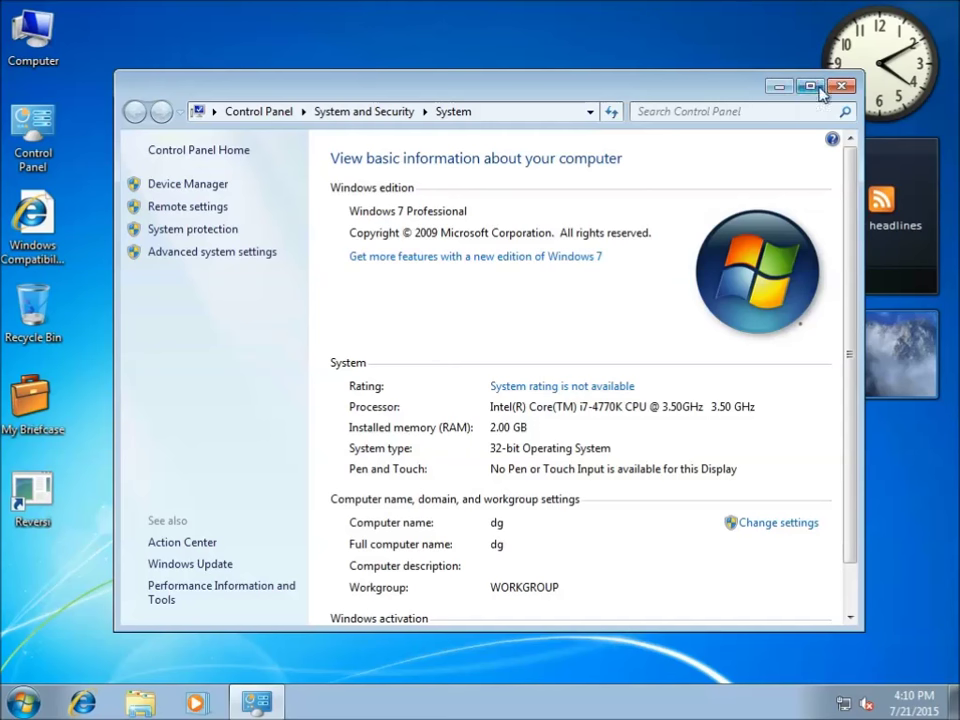
pyautogui.click(838, 90)
# - Run winver to confirm the Windows 7 version and build 7600
pyautogui.press('super+r')
pyautogui.write('winver')
pyautogui.press('Return')
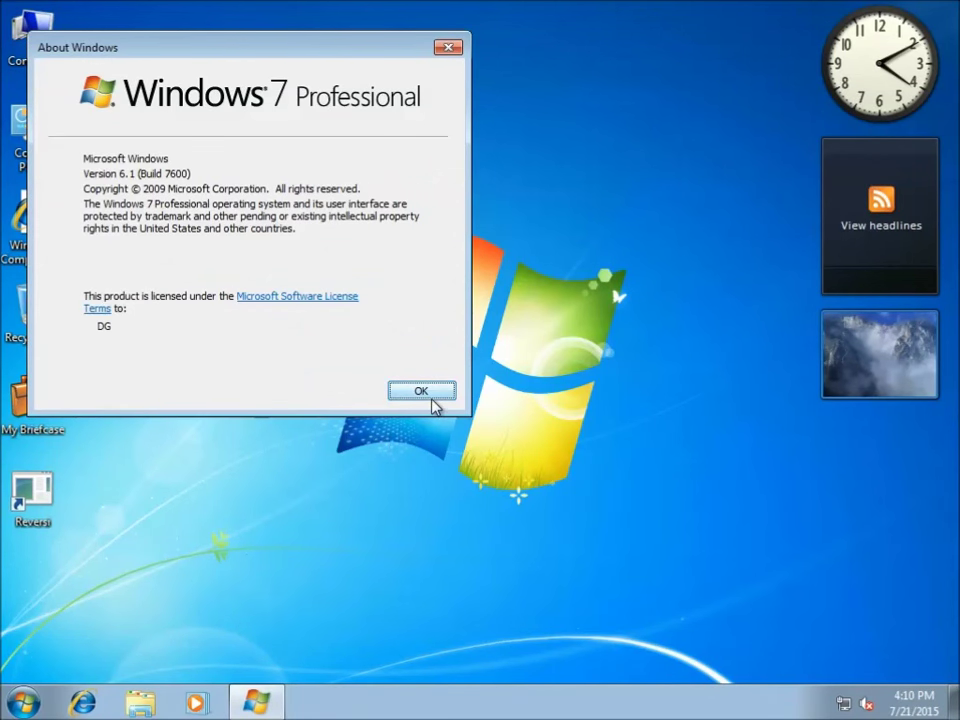
pyautogui.click(426, 398)
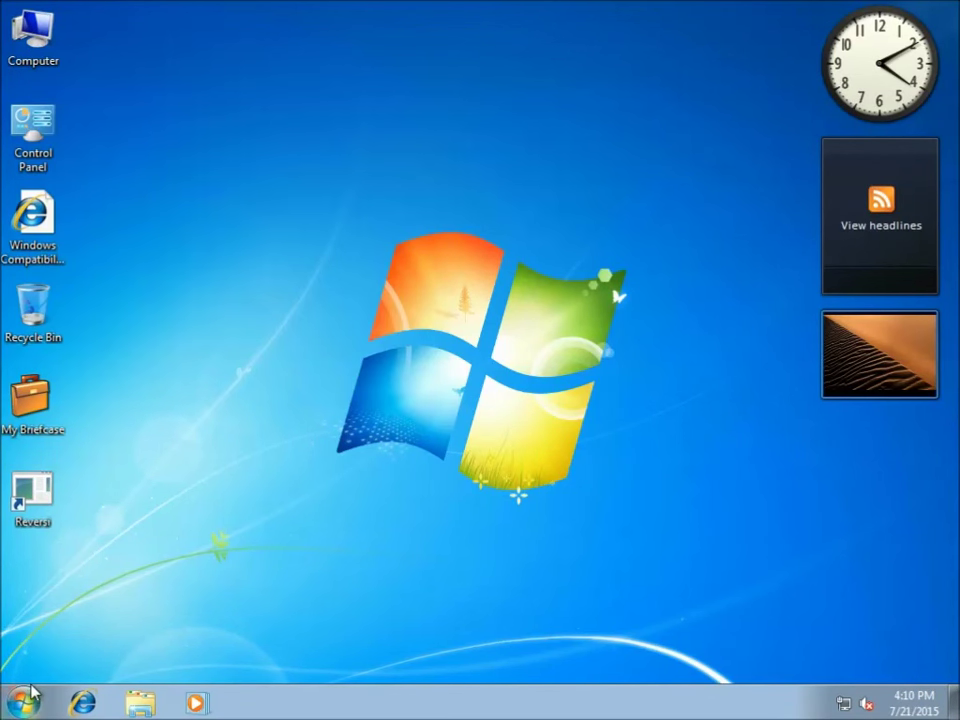
# - Launch Notepad from Accessories as administrator
pyautogui.press('super')
pyautogui.click(58, 628)
pyautogui.click(50, 434)
pyautogui.rightClick(72, 416)
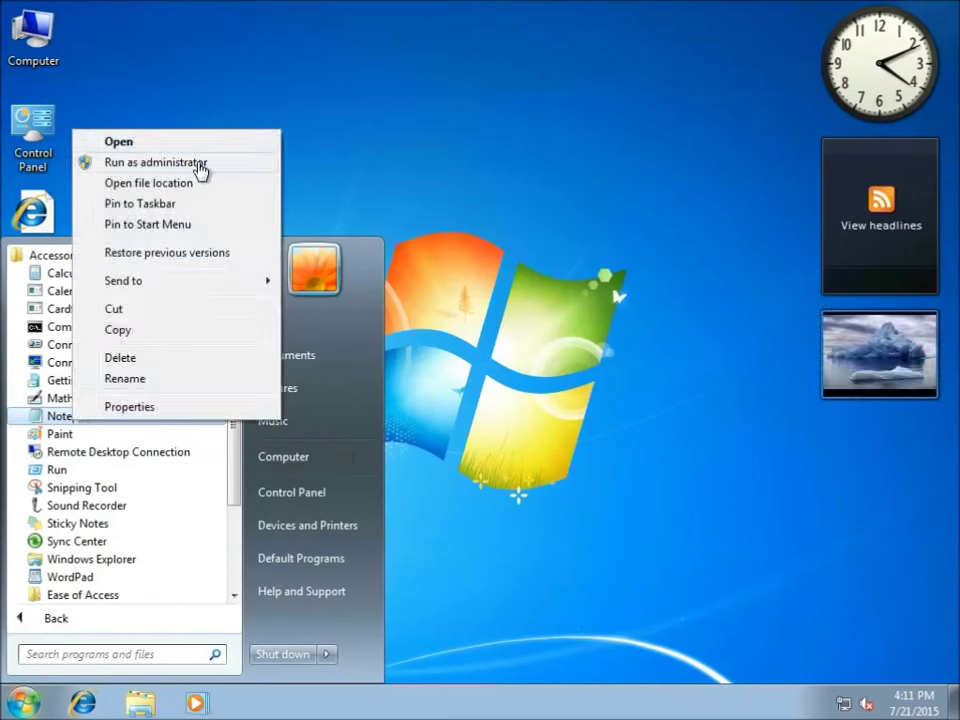
pyautogui.click(200, 163)
# - Open WINVERS.TXT from the drive root, add '7' under Vista, and save it
pyautogui.click(137, 154)
pyautogui.click(159, 193)
pyautogui.scroll(-3, 272, 420)
pyautogui.click(195, 461)
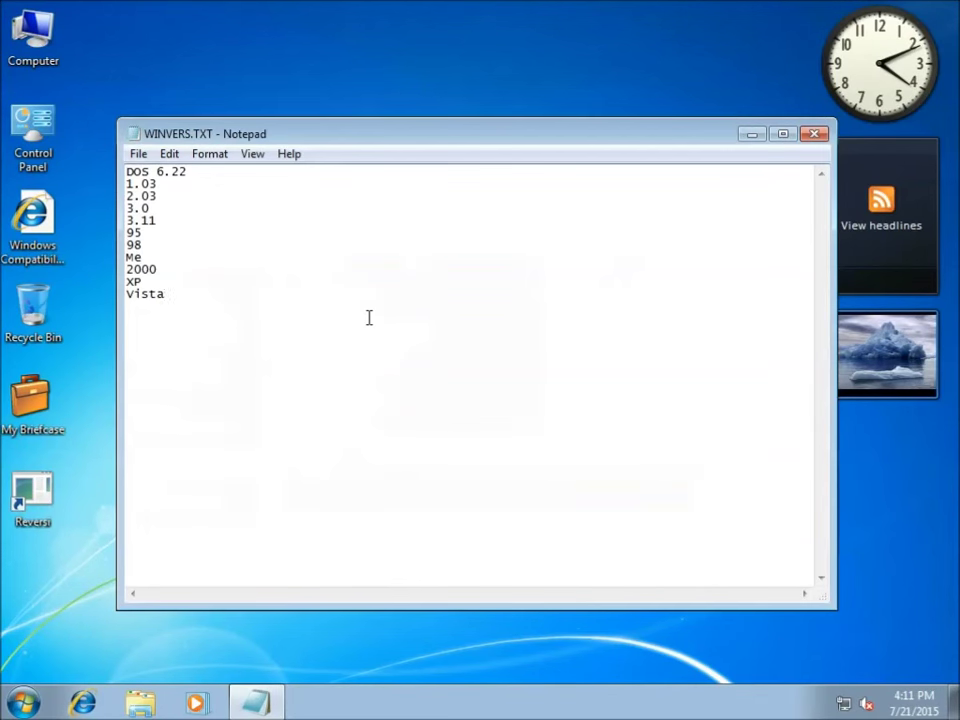
pyautogui.press('Return')
pyautogui.write('7')
pyautogui.click(814, 133)
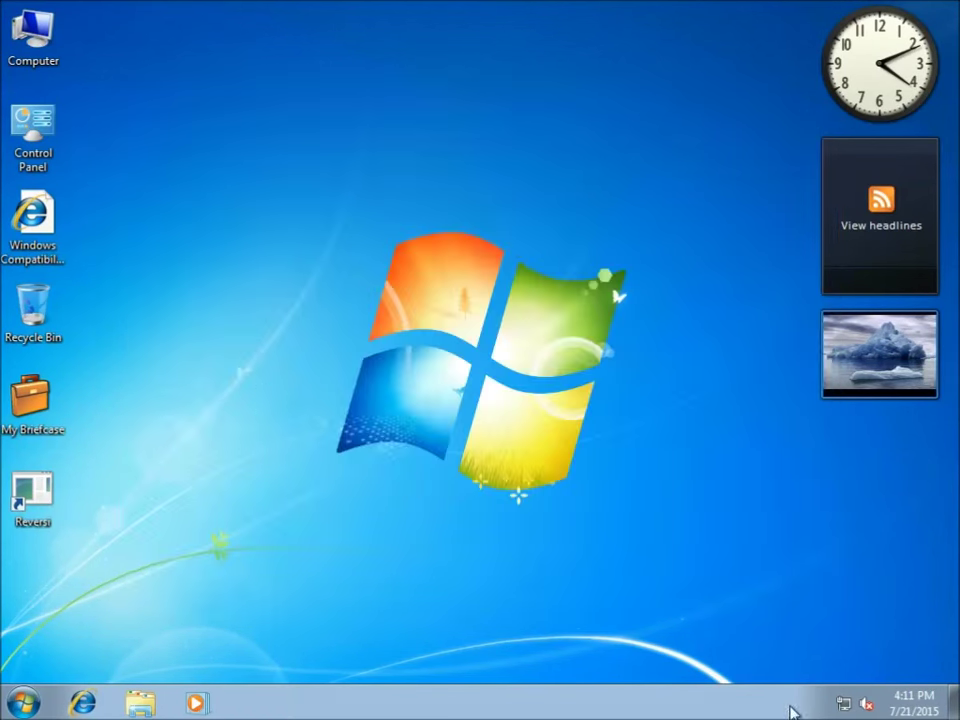
# - Launch Reversi from the desktop and play the opening red moves
pyautogui.click(30, 500)
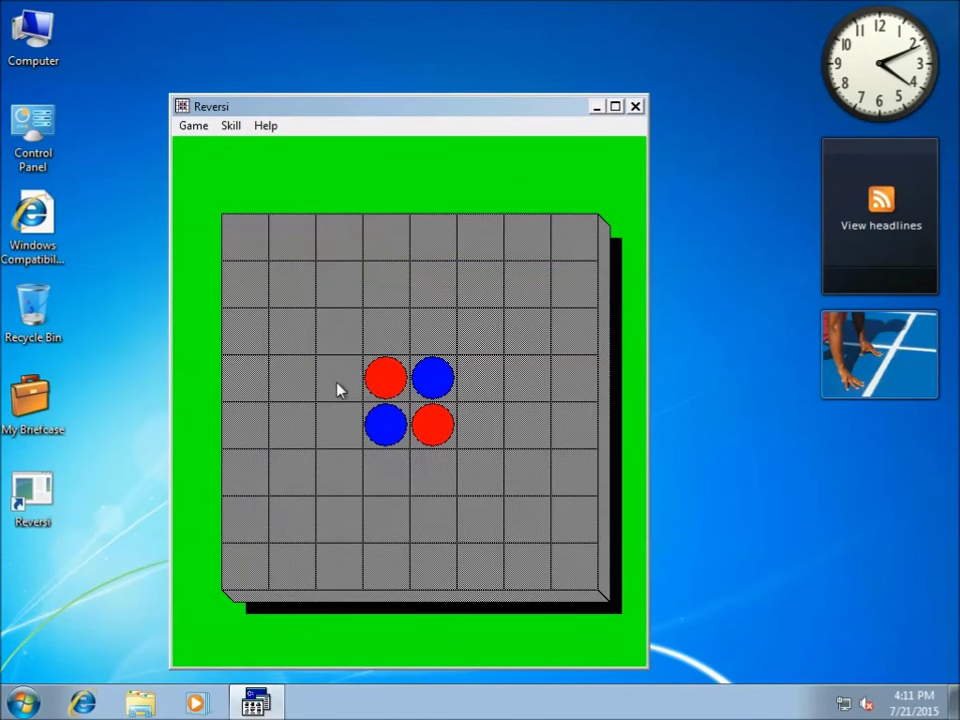
pyautogui.click(338, 424)
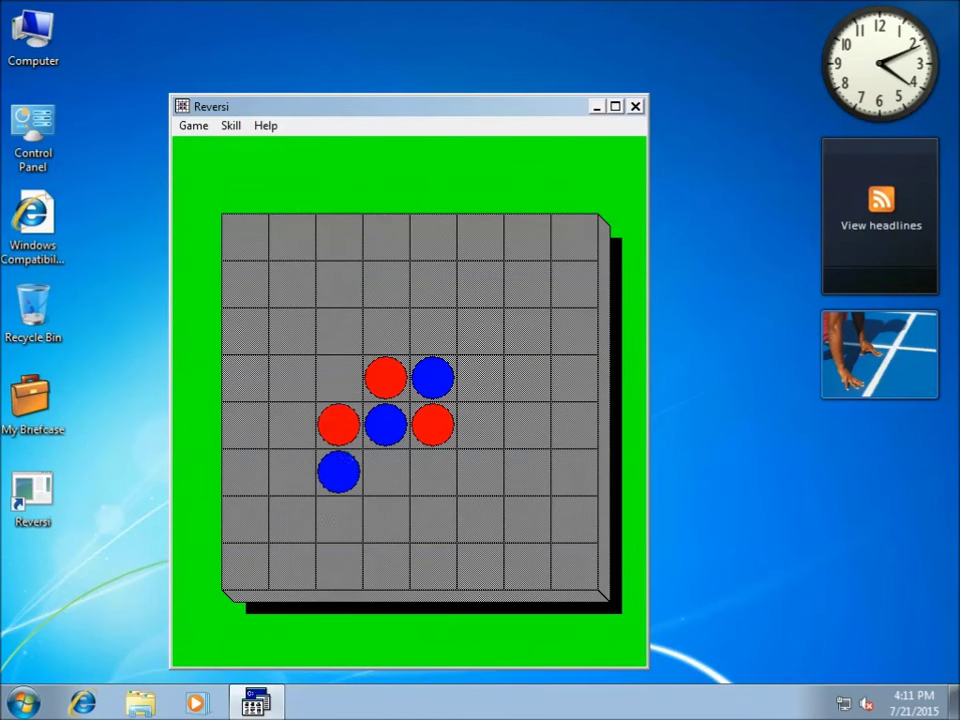
pyautogui.click(339, 519)
pyautogui.click(339, 378)
pyautogui.click(245, 425)
pyautogui.click(339, 331)
pyautogui.click(433, 331)
pyautogui.click(527, 425)
pyautogui.click(527, 331)
pyautogui.click(292, 378)
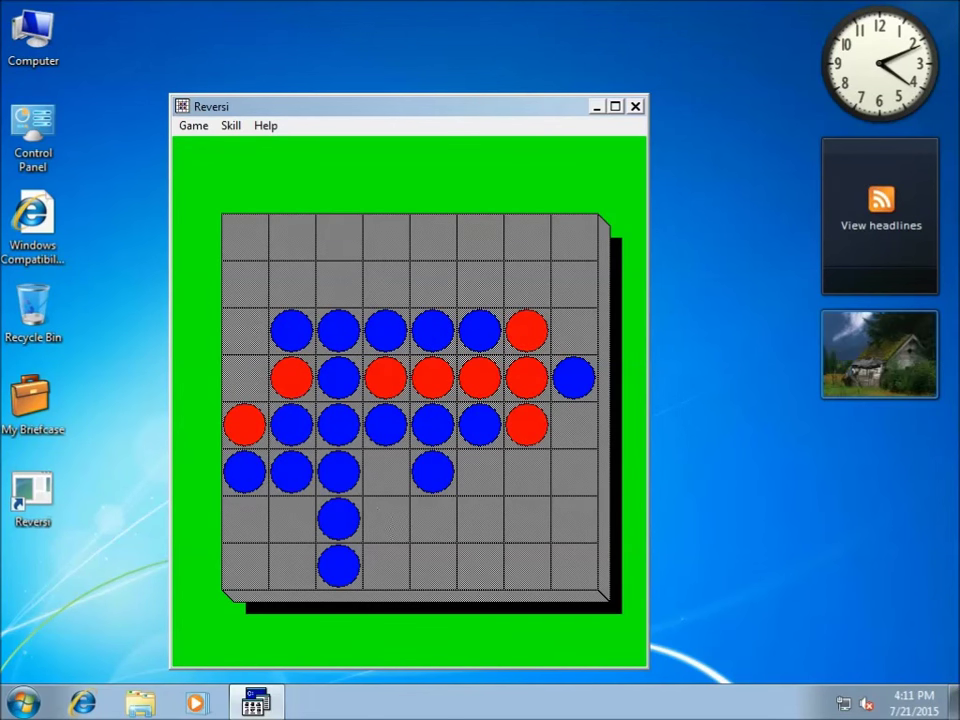
pyautogui.click(386, 519)
pyautogui.click(386, 566)
# - Play the remaining red moves until the game ends, then exit Reversi
pyautogui.click(527, 472)
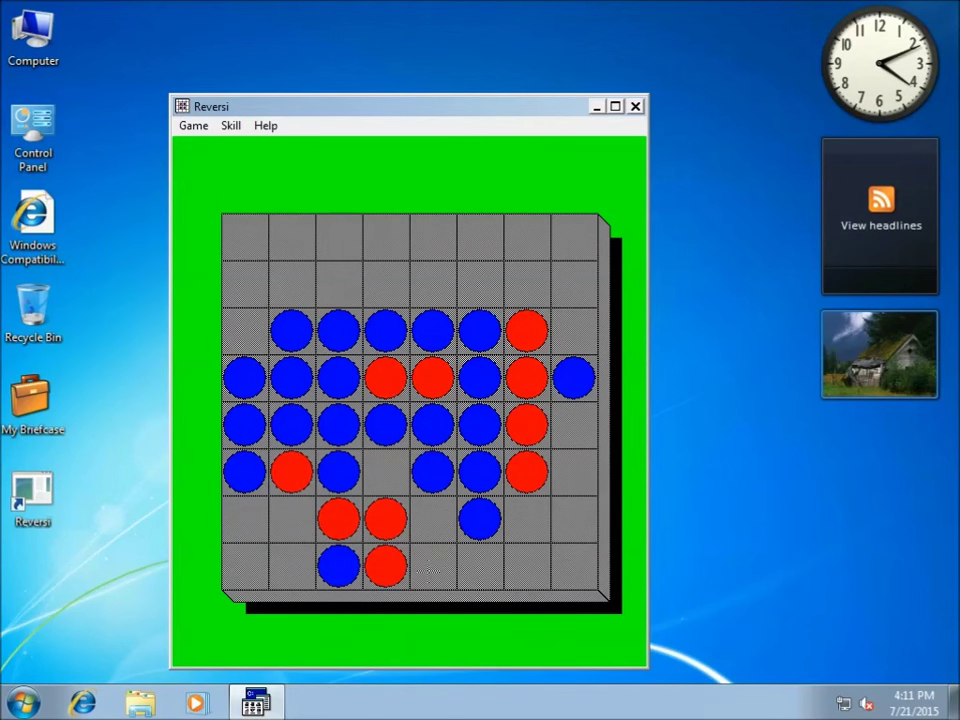
pyautogui.click(433, 519)
pyautogui.click(574, 425)
pyautogui.click(574, 331)
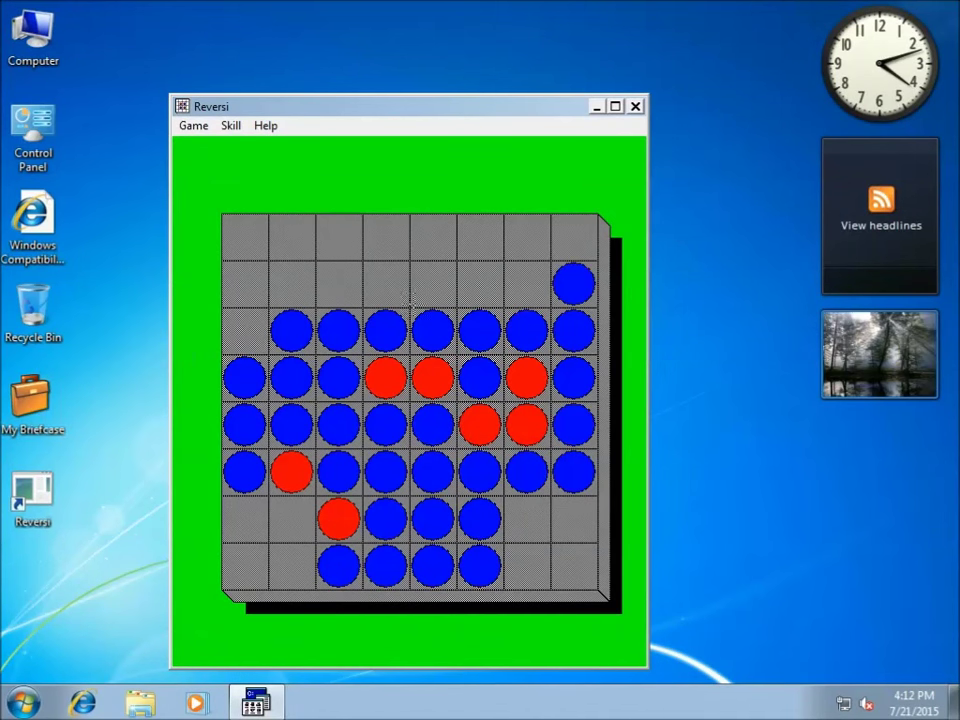
pyautogui.click(480, 284)
pyautogui.click(433, 284)
pyautogui.click(574, 519)
pyautogui.click(527, 519)
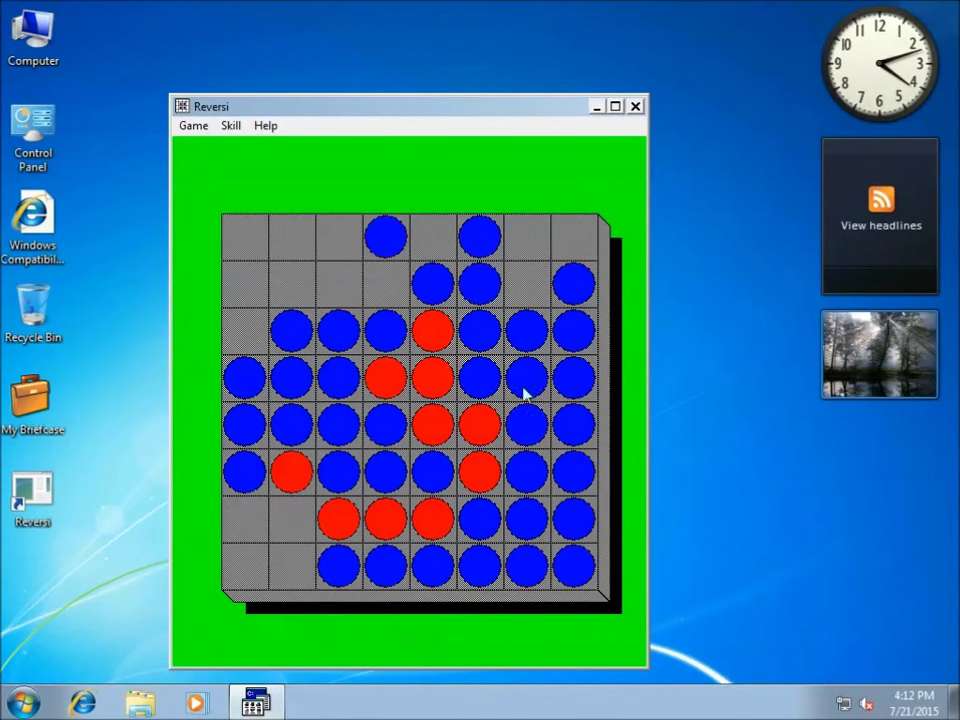
pyautogui.click(527, 284)
pyautogui.click(433, 237)
pyautogui.click(245, 331)
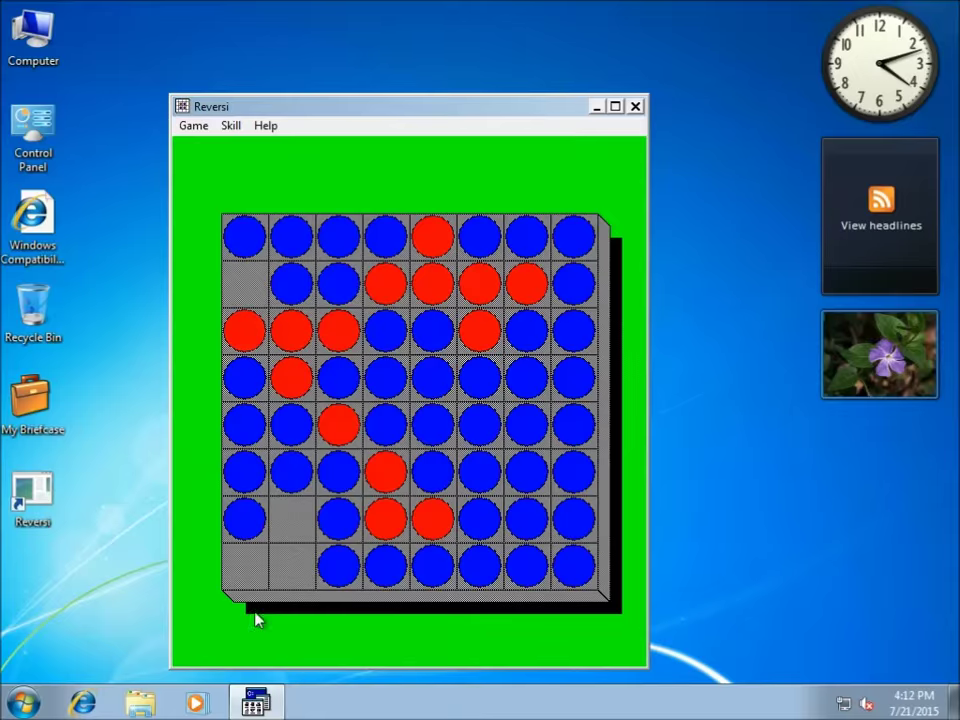
pyautogui.click(290, 516)
pyautogui.click(193, 125)
pyautogui.click(199, 208)
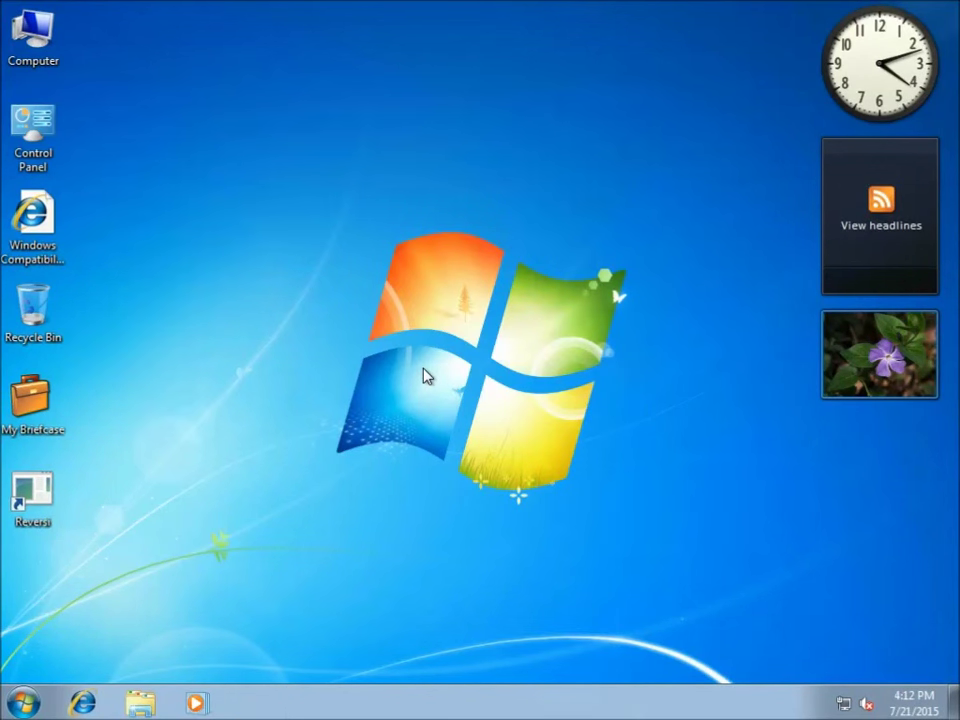
# - Open Control Panel and switch it to the Small icons view
pyautogui.press('super')
pyautogui.click(317, 493)
pyautogui.click(748, 159)
pyautogui.click(752, 231)
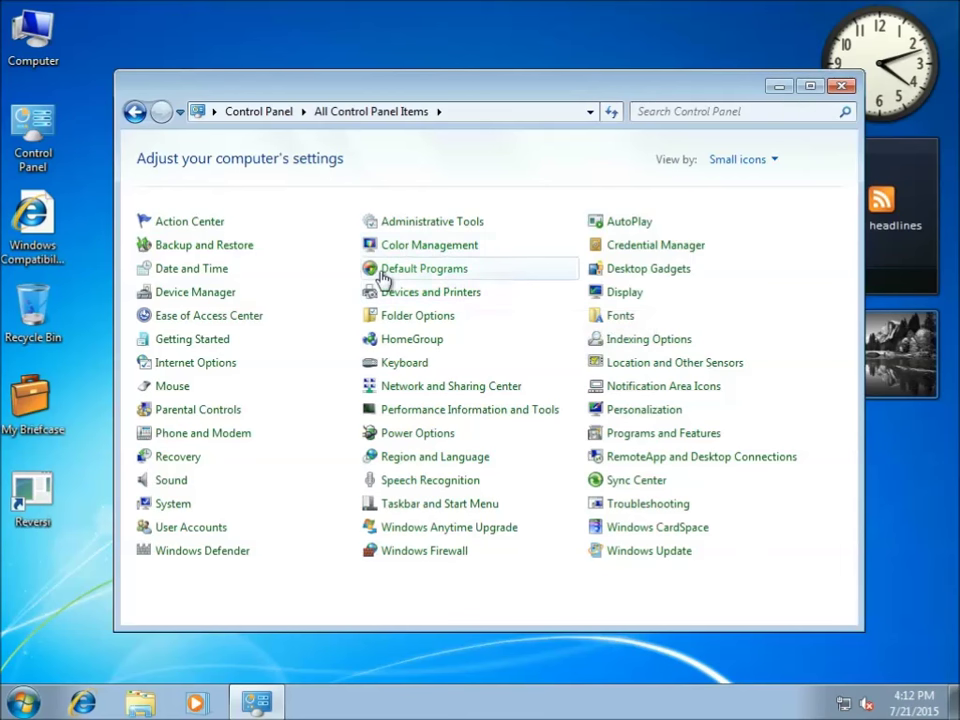
# - Try updating the audio controller driver in Device Manager, then close Device Manager and Control Panel
pyautogui.click(195, 292)
pyautogui.click(240, 380)
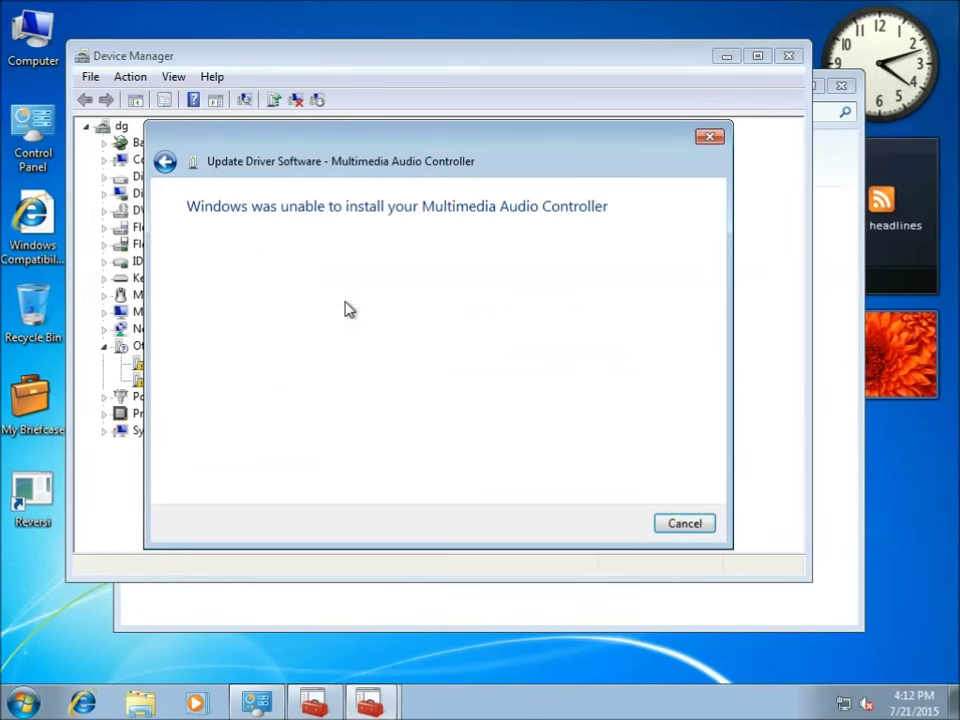
pyautogui.click(681, 523)
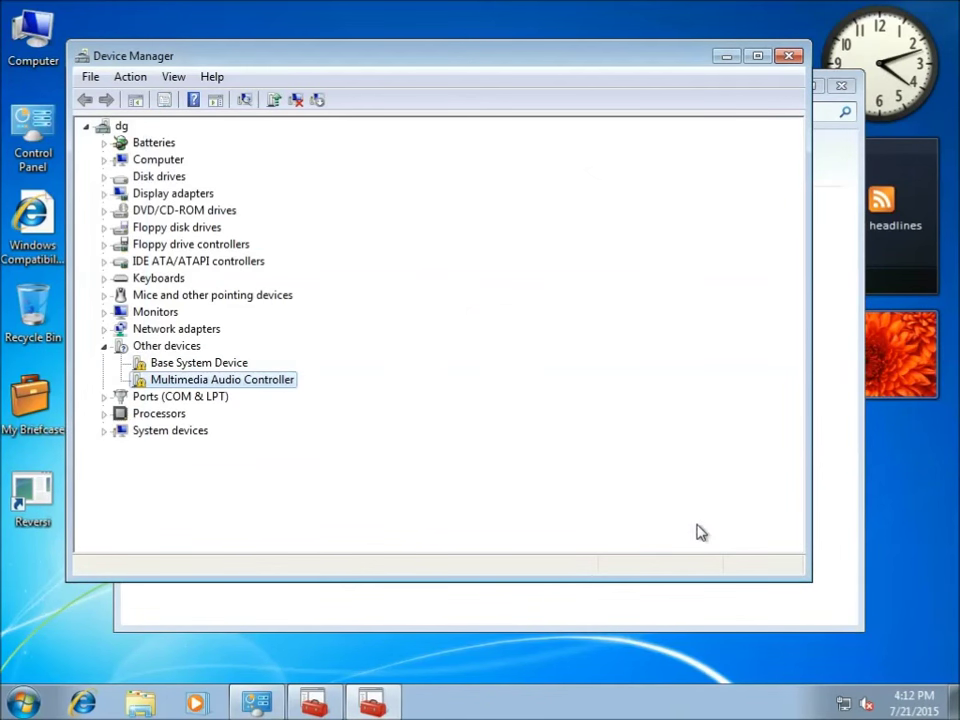
pyautogui.click(214, 79)
pyautogui.moveTo(90, 79)
pyautogui.click(129, 99)
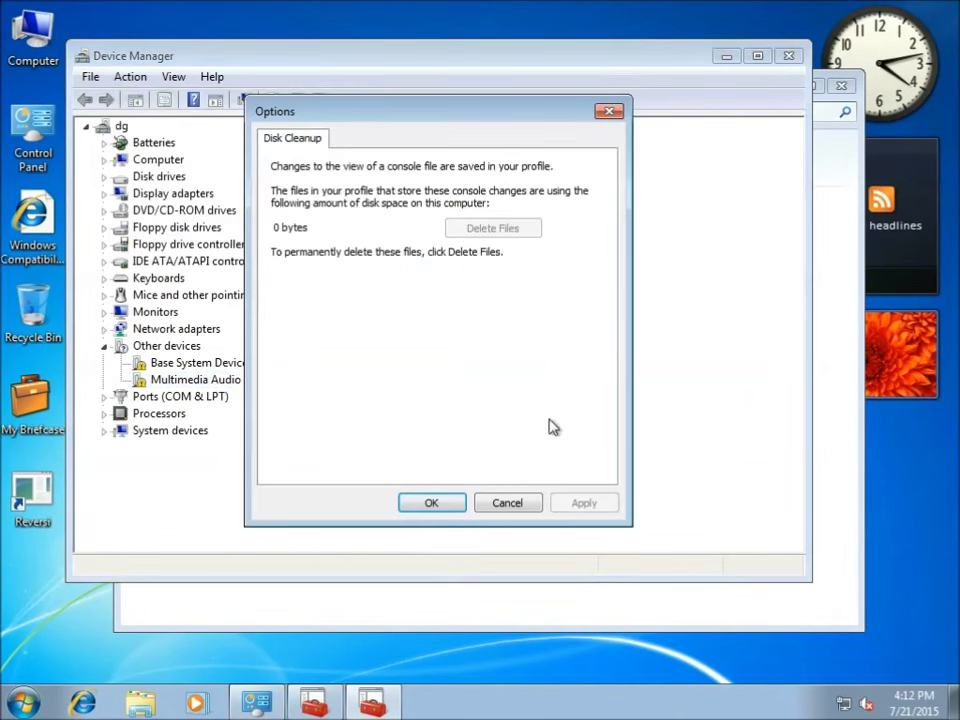
pyautogui.click(507, 502)
pyautogui.click(786, 58)
pyautogui.click(841, 85)
# - In Devices and Printers, allow driver software from Windows Update and save the setting
pyautogui.click(22, 703)
pyautogui.click(370, 457)
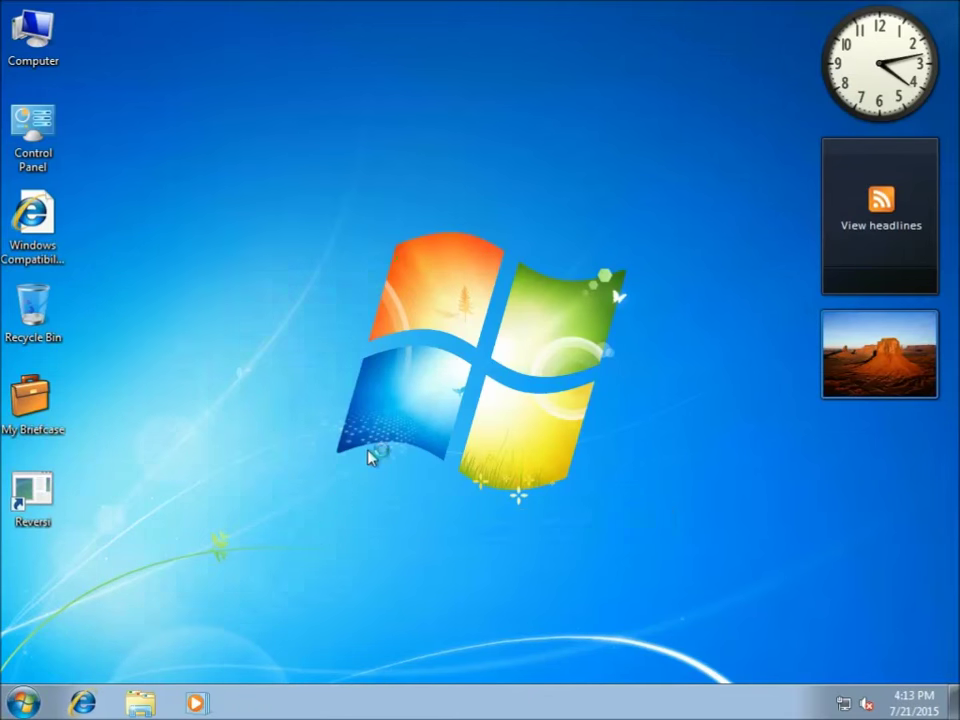
pyautogui.click(545, 172)
pyautogui.click(576, 238)
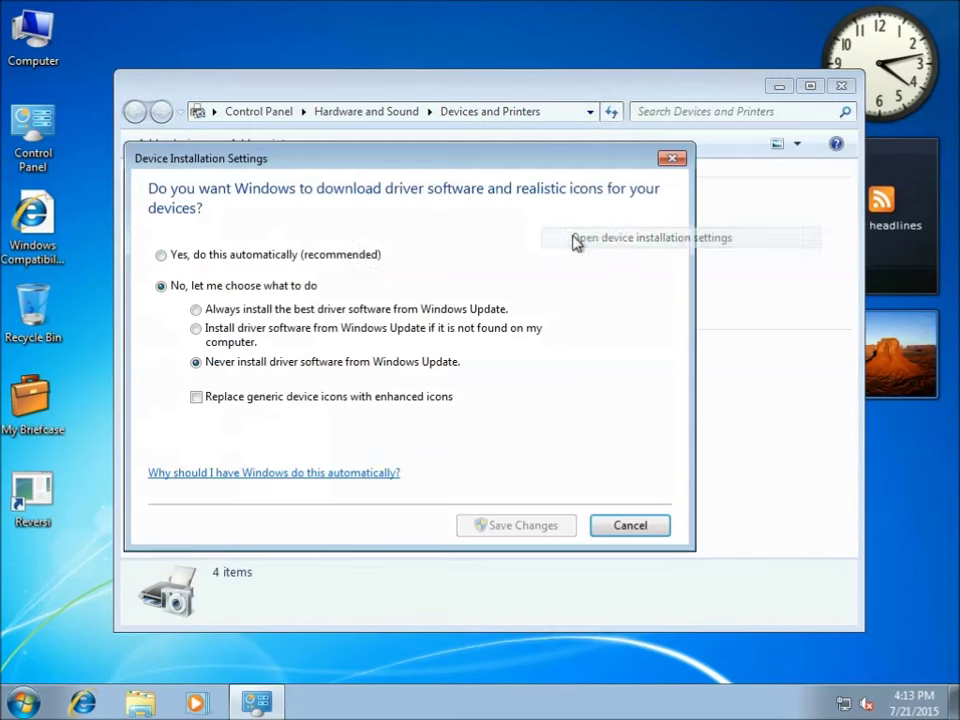
pyautogui.click(180, 328)
pyautogui.click(544, 526)
# - Check the driver installation status for the missing audio and base system drivers
pyautogui.click(842, 85)
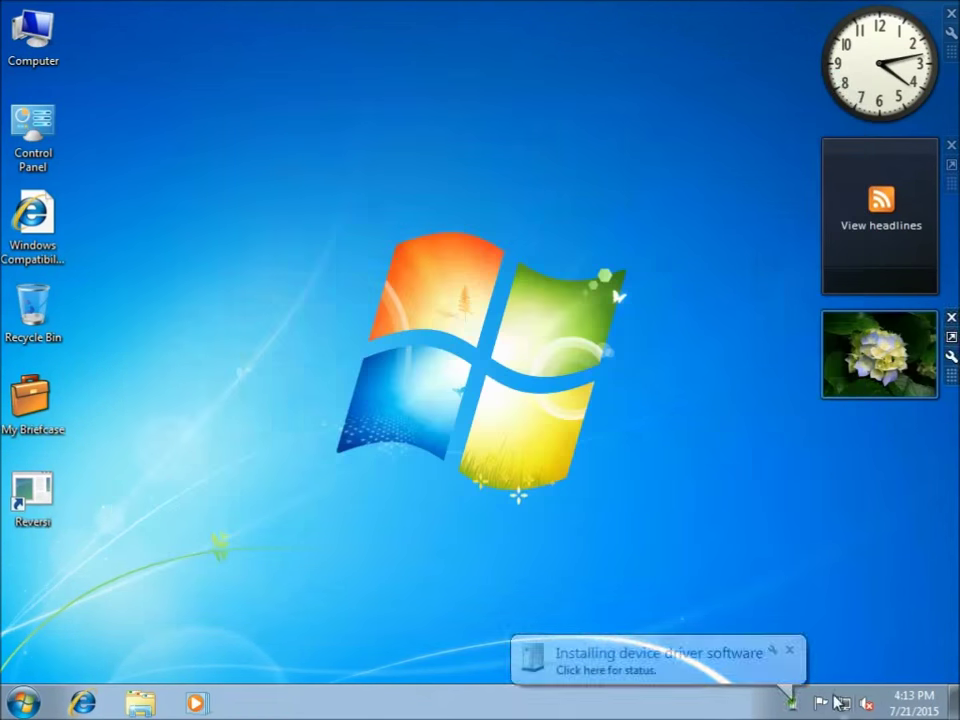
pyautogui.click(770, 662)
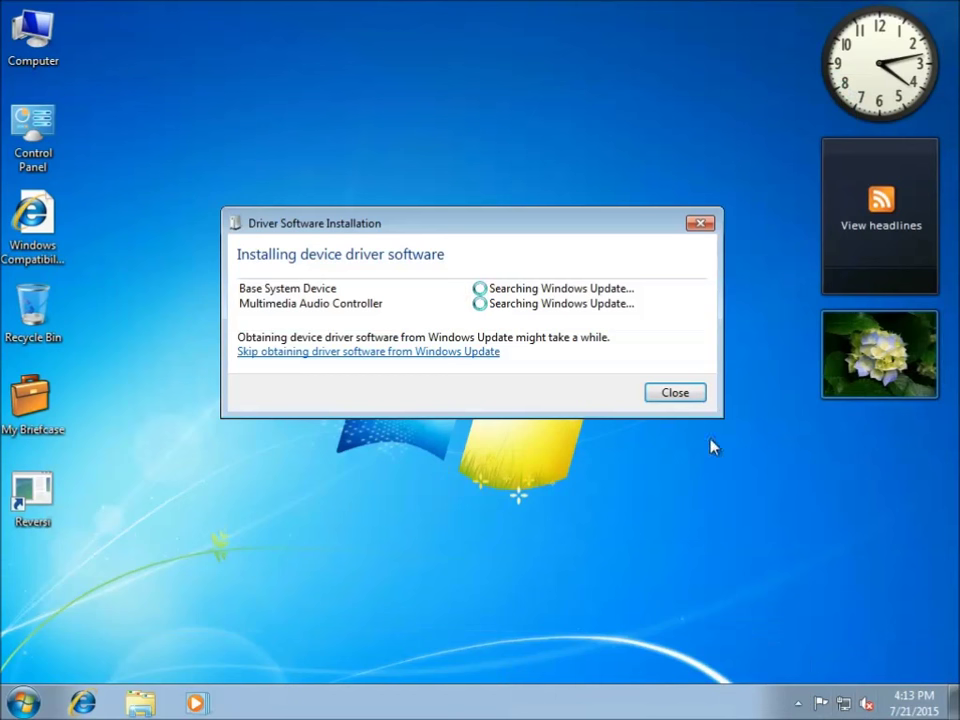
pyautogui.click(677, 397)
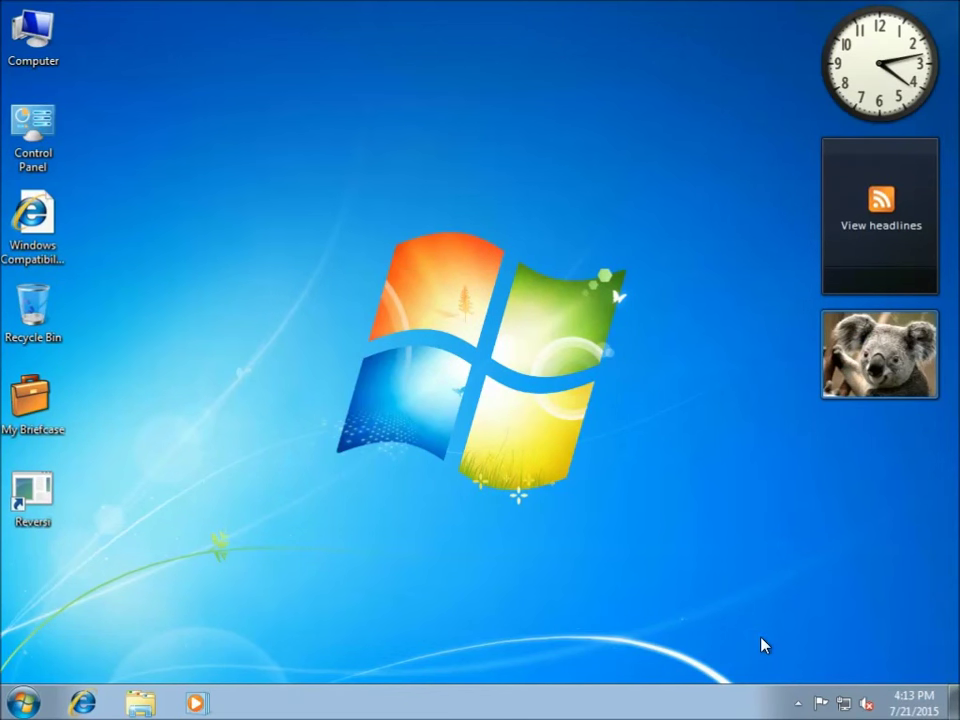
# - Dismiss the driver installation failure message from the notification area
pyautogui.click(798, 704)
pyautogui.click(620, 665)
pyautogui.click(673, 394)
# - Restart Windows 7 and sign in with the account password
pyautogui.click(22, 703)
pyautogui.click(328, 651)
pyautogui.click(365, 636)
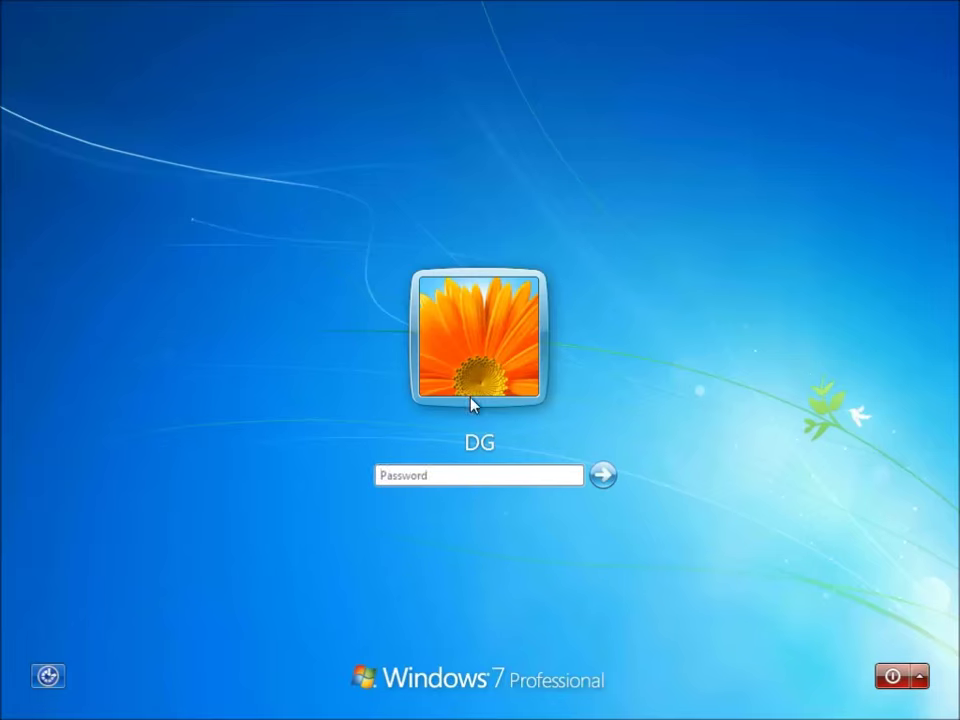
pyautogui.write('••••••••')
pyautogui.press('Return')
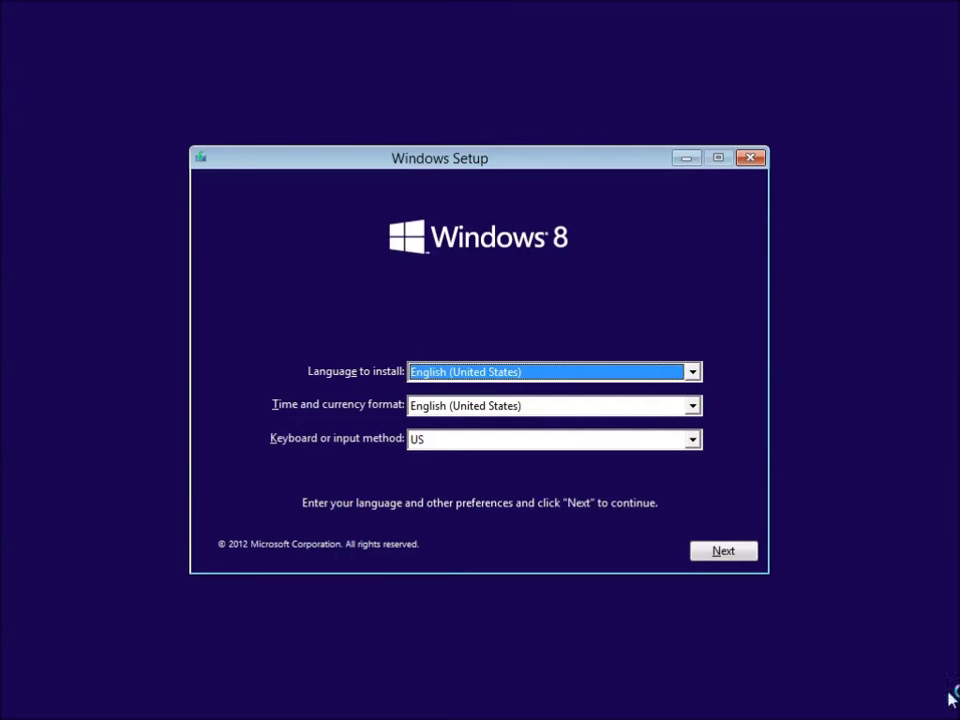
# - Keep the default language settings, start Windows 8 installation and accept the license terms
pyautogui.click(740, 550)
pyautogui.click(509, 372)
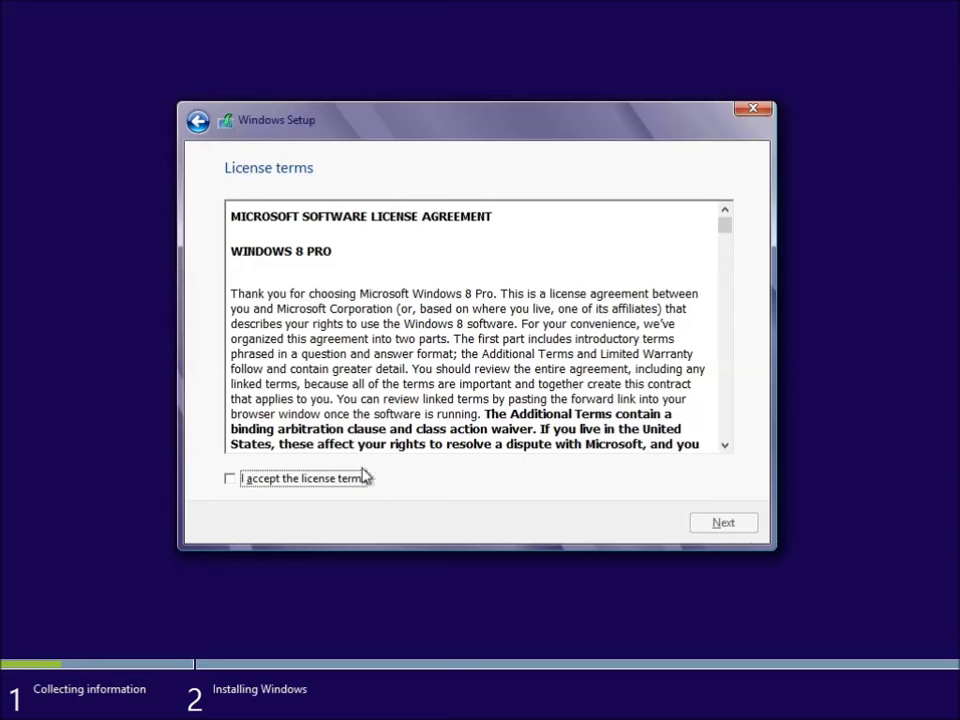
pyautogui.click(364, 477)
pyautogui.click(722, 522)
# - Choose Custom install onto Drive 0 Partition 1, accepting the move to Windows.old
pyautogui.click(300, 249)
pyautogui.click(750, 527)
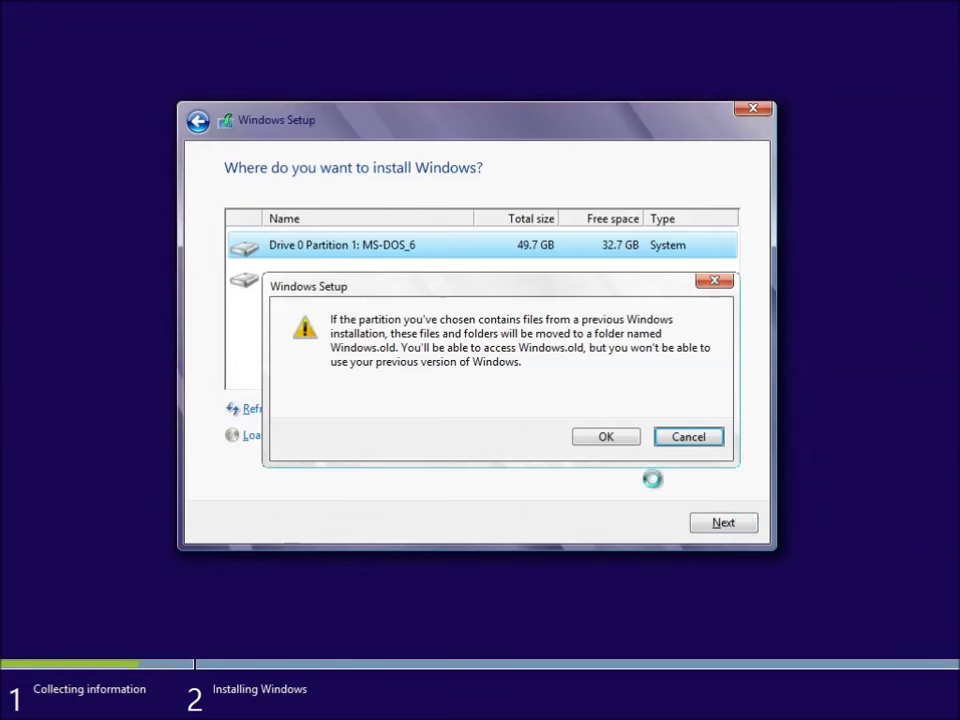
pyautogui.click(603, 440)
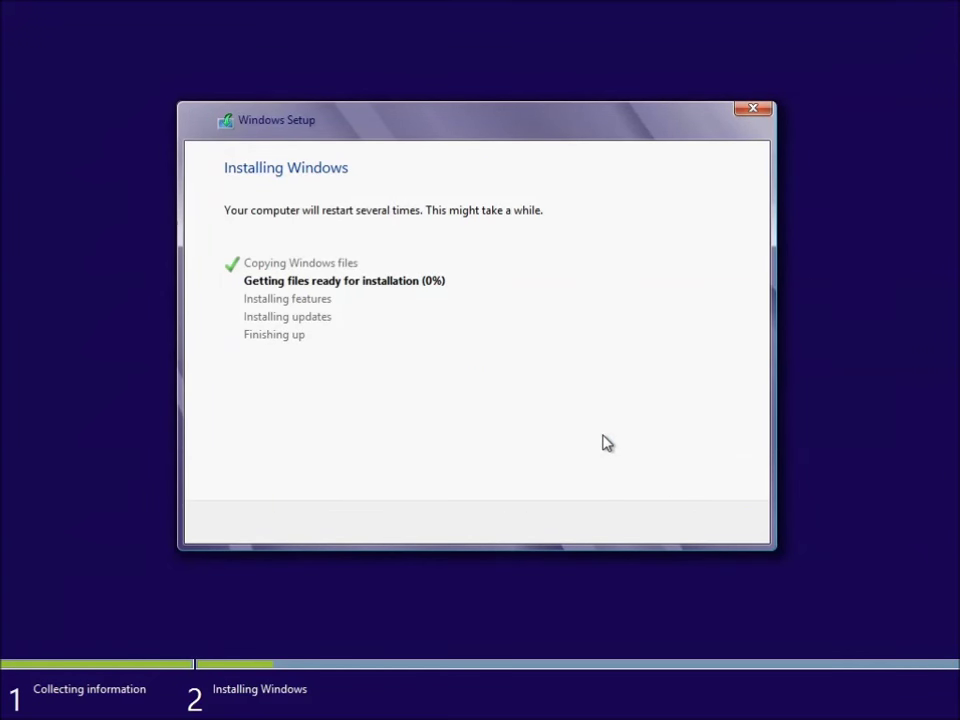
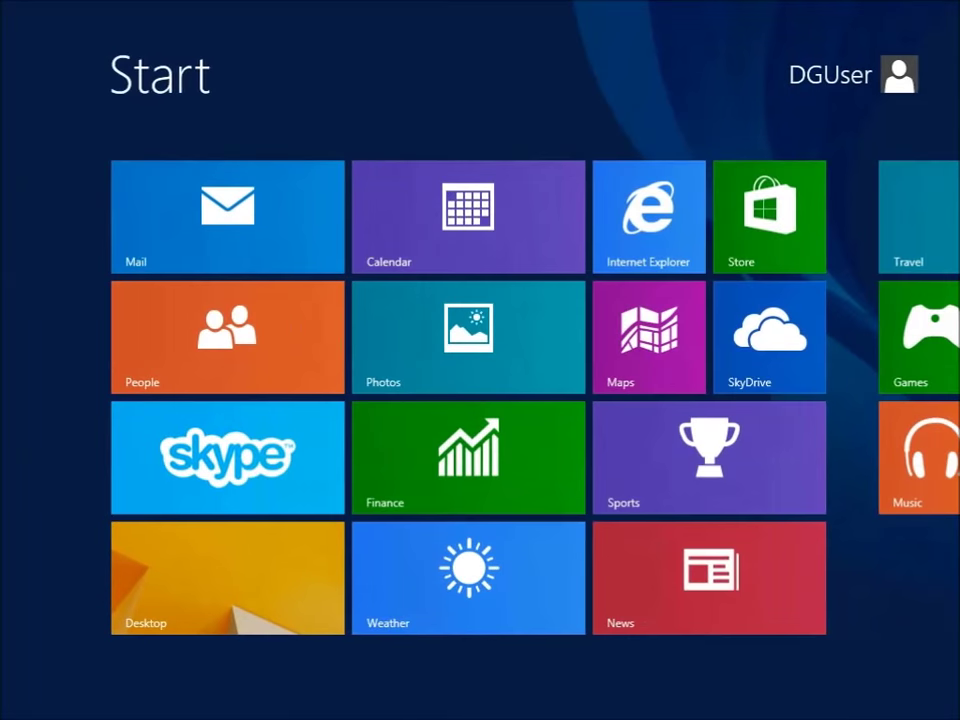
# - Browse from This PC to the MS-DOS_6 (C:) drive and pick an option from WINVERS.TXT's context menu
pyautogui.click(196, 580)
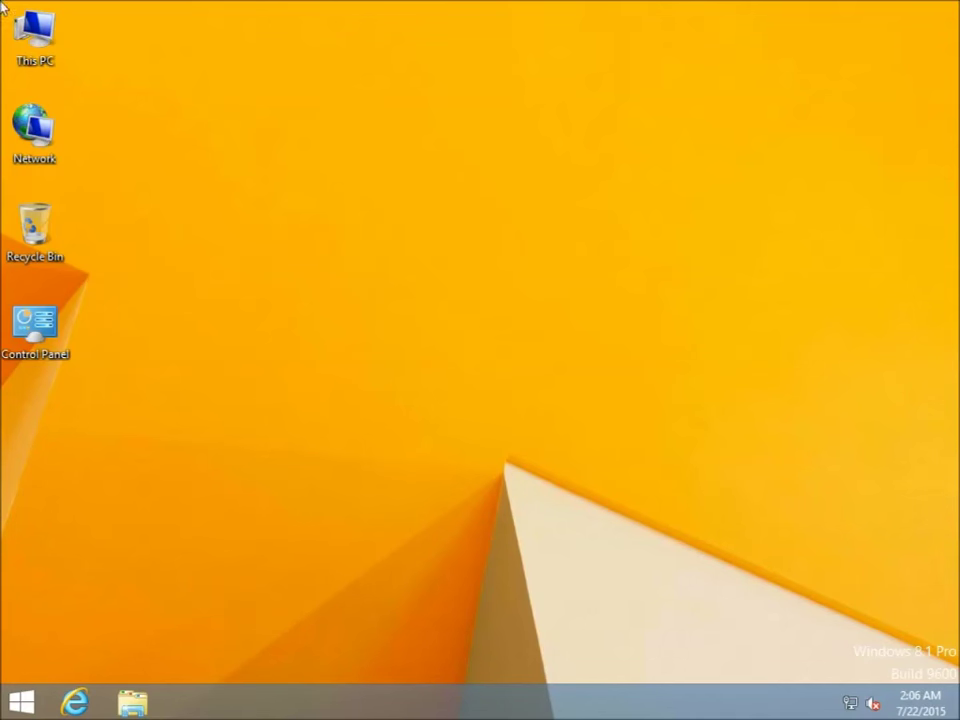
pyautogui.doubleClick(34, 35)
pyautogui.doubleClick(606, 407)
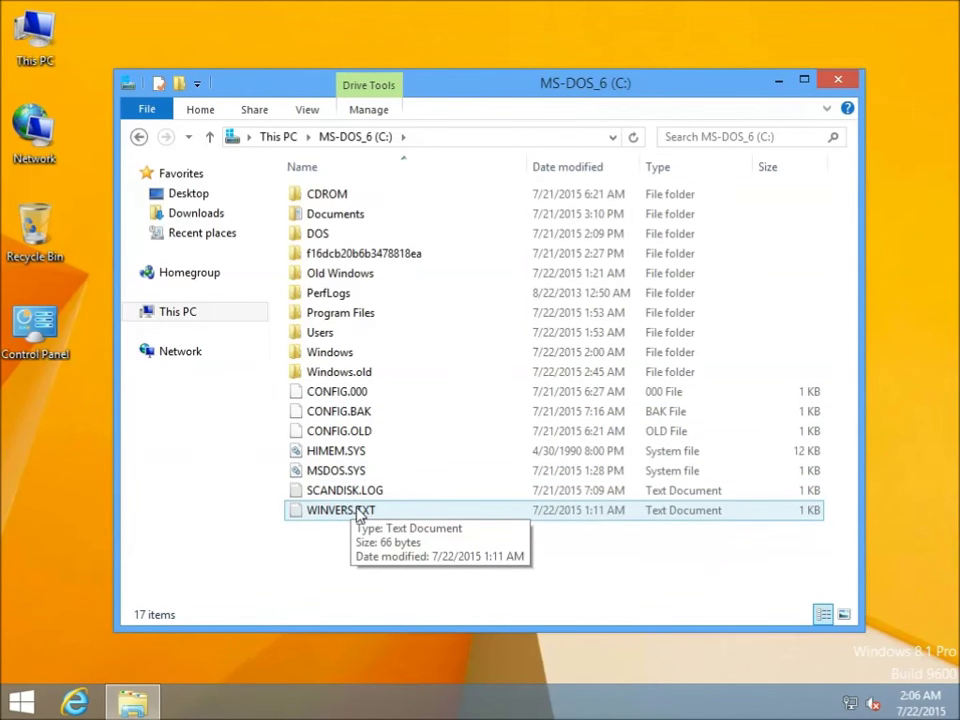
pyautogui.rightClick(360, 513)
pyautogui.moveTo(489, 321)
pyautogui.click(568, 319)
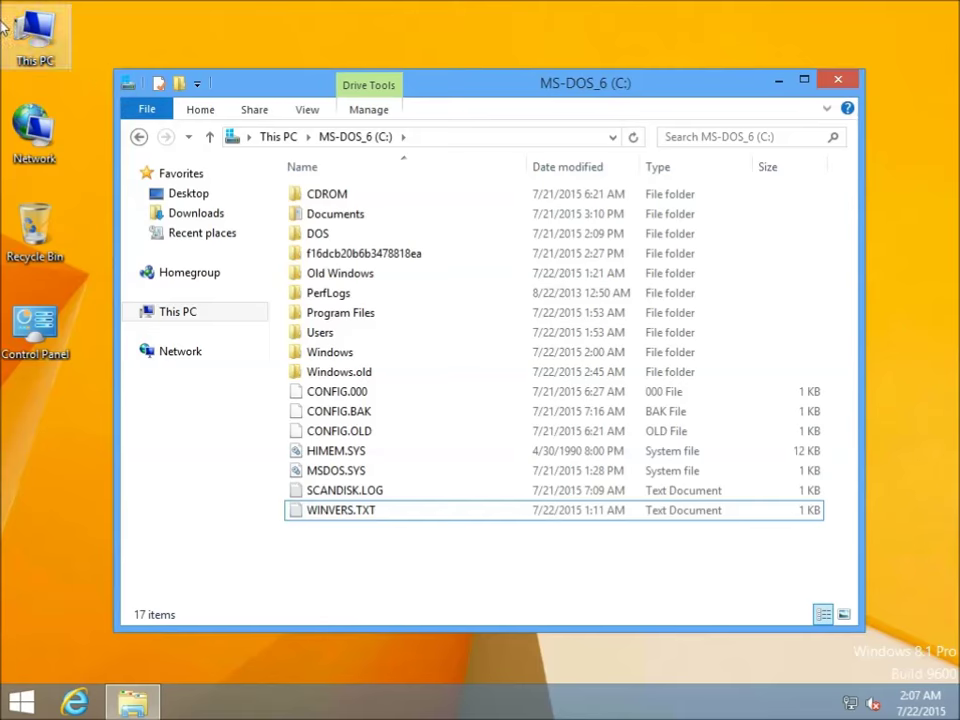
# - Run Notepad as administrator from the Start screen's app list
pyautogui.press('super')
pyautogui.click(124, 672)
pyautogui.scroll(-5, 420, 428)
pyautogui.rightClick(125, 372)
pyautogui.click(330, 650)
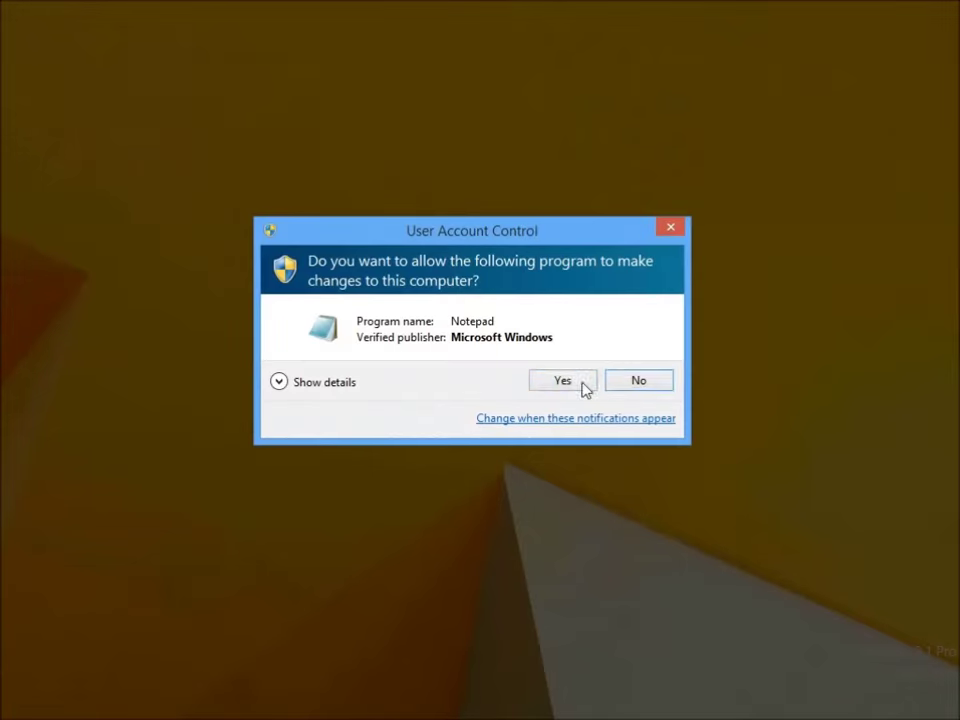
pyautogui.click(580, 388)
# - Open C:\WINVERS.TXT in the elevated Notepad, save it, and close Notepad
pyautogui.click(143, 159)
pyautogui.click(171, 201)
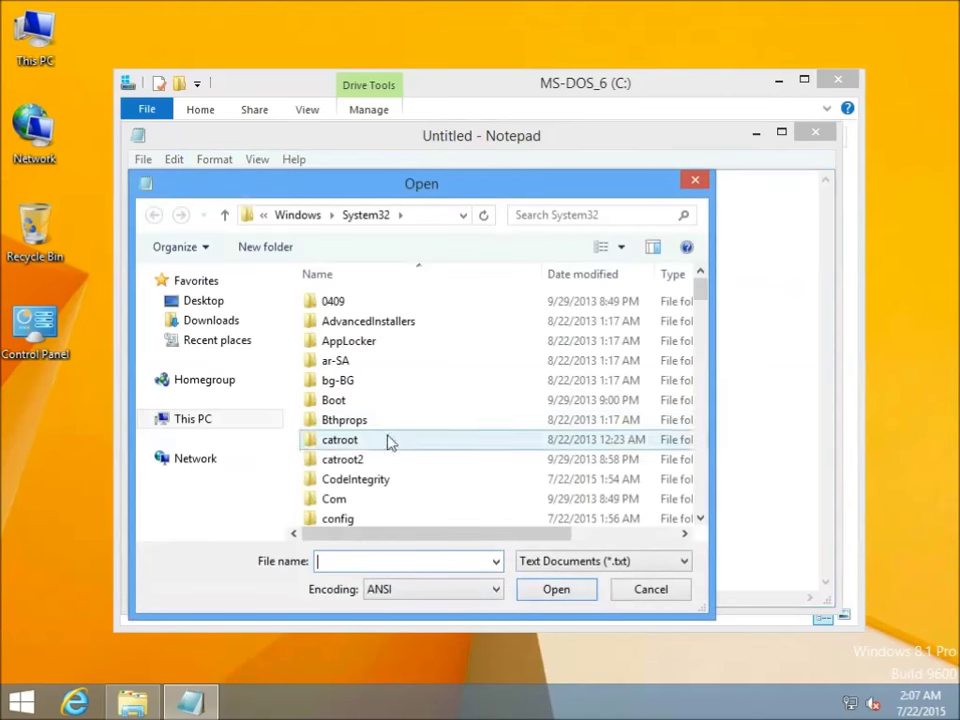
pyautogui.click(263, 214)
pyautogui.click(285, 236)
pyautogui.doubleClick(380, 497)
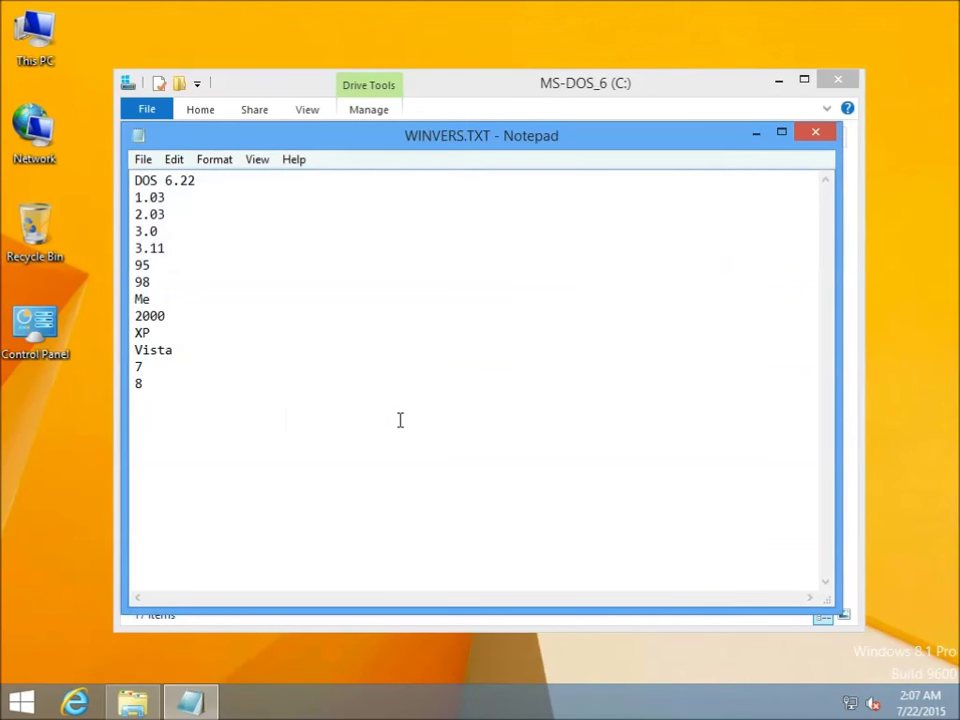
pyautogui.click(143, 159)
pyautogui.click(171, 222)
pyautogui.click(815, 132)
# - Run winver to view the Windows version information, then close it
pyautogui.press('super+r')
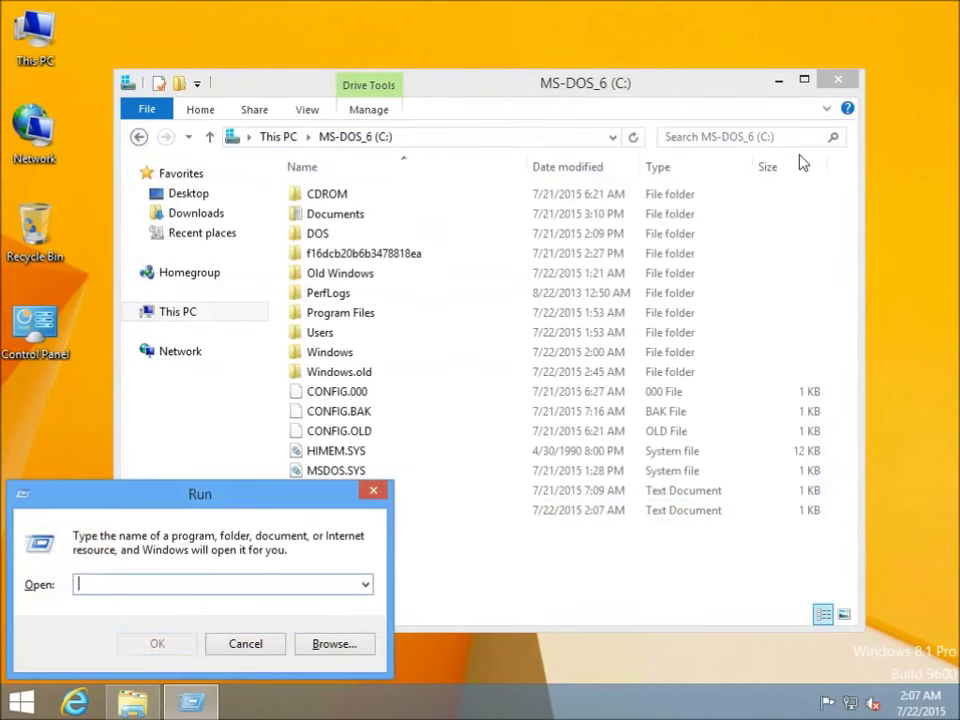
pyautogui.write('winver')
pyautogui.press('Return')
pyautogui.click(421, 391)
# - View This PC's system properties, then open the Windows.old folder on C:
pyautogui.rightClick(20, 28)
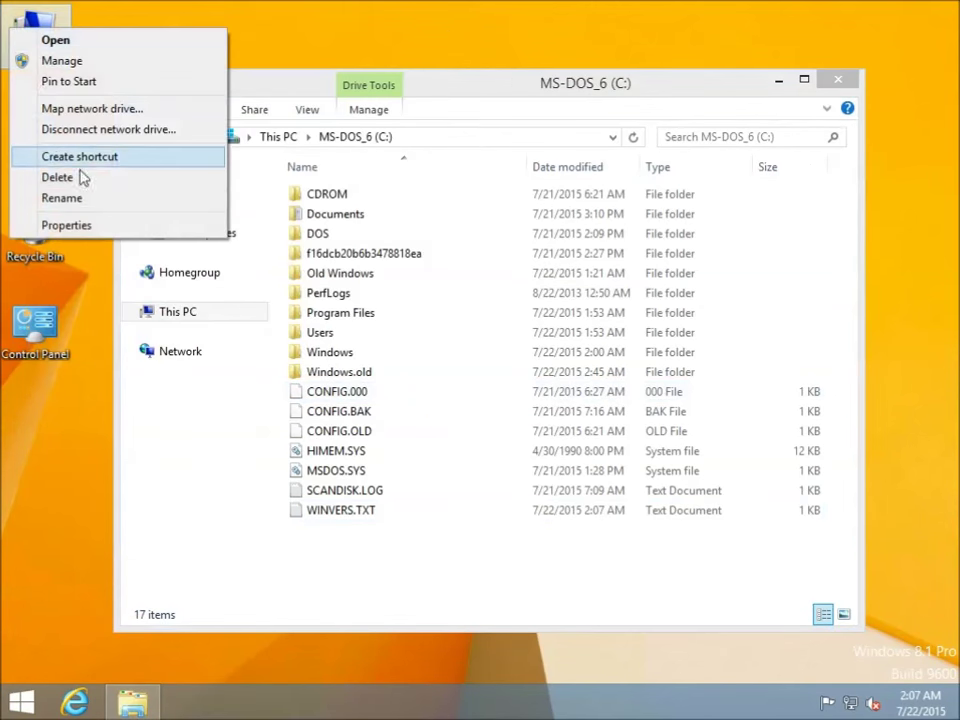
pyautogui.click(64, 223)
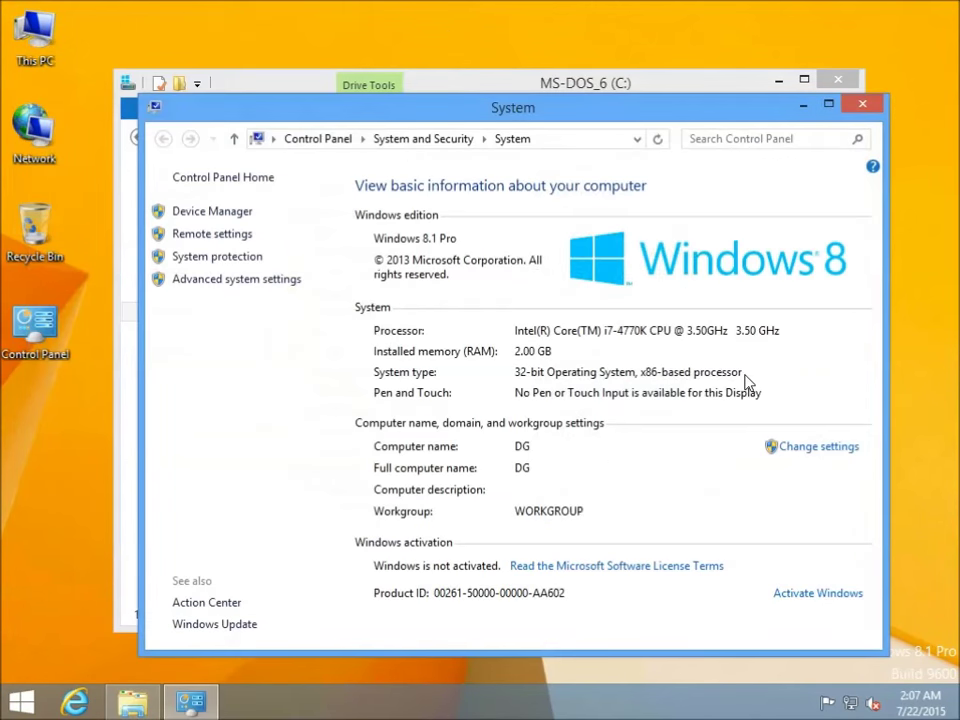
pyautogui.click(858, 108)
pyautogui.doubleClick(345, 371)
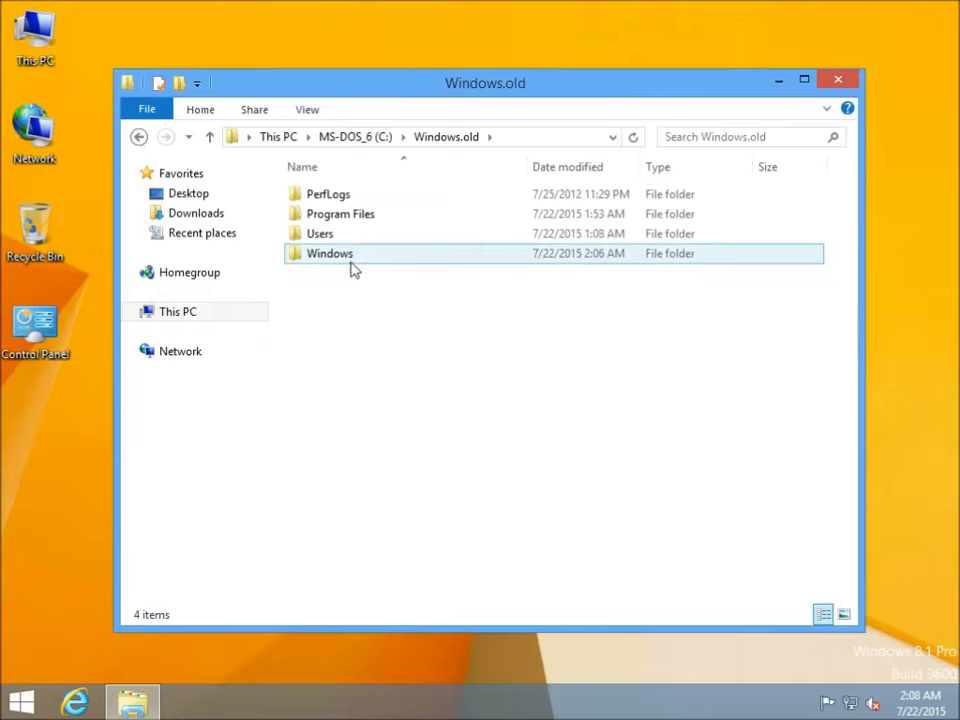
# - Run REVERSI.EXE from C:\Old Windows, install NTVDM, and place the first two red discs
pyautogui.click(156, 145)
pyautogui.doubleClick(362, 272)
pyautogui.scroll(-15, 381, 332)
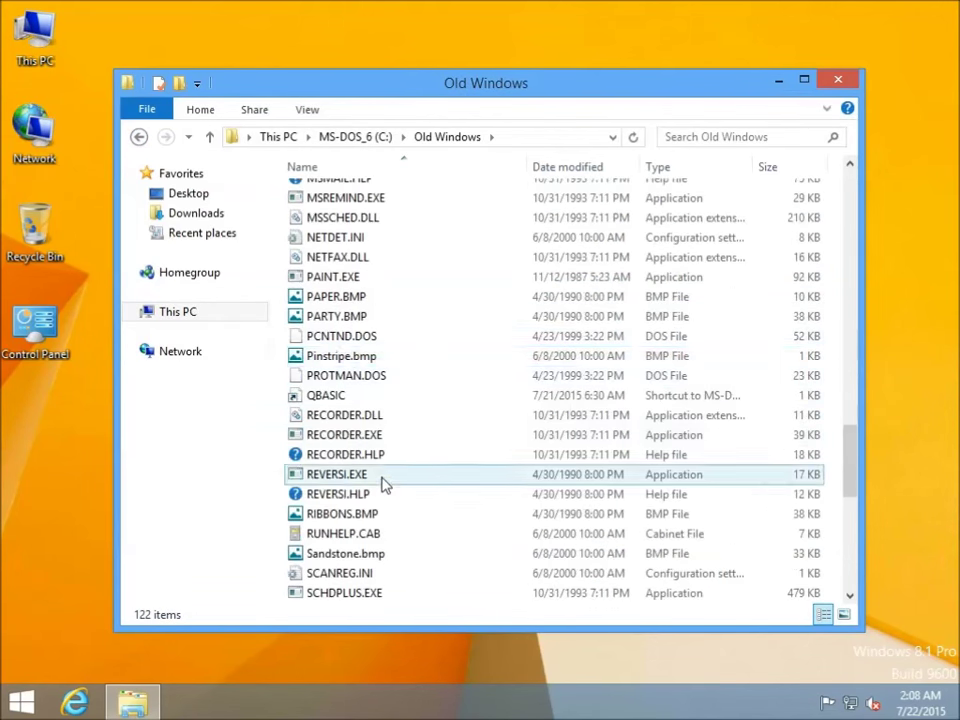
pyautogui.doubleClick(386, 478)
pyautogui.click(337, 355)
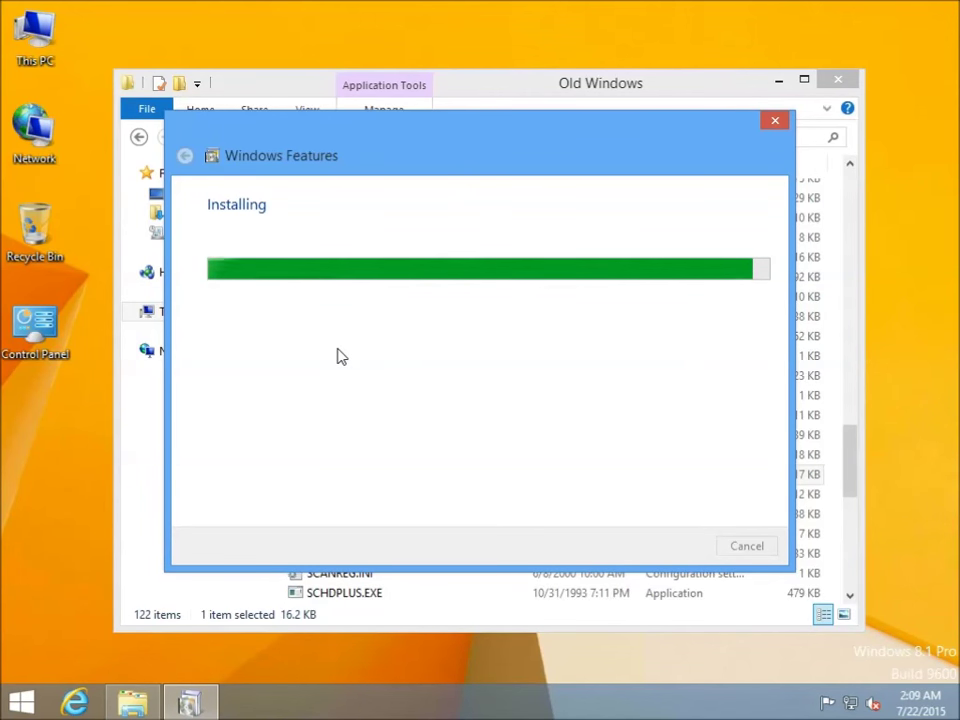
pyautogui.click(746, 545)
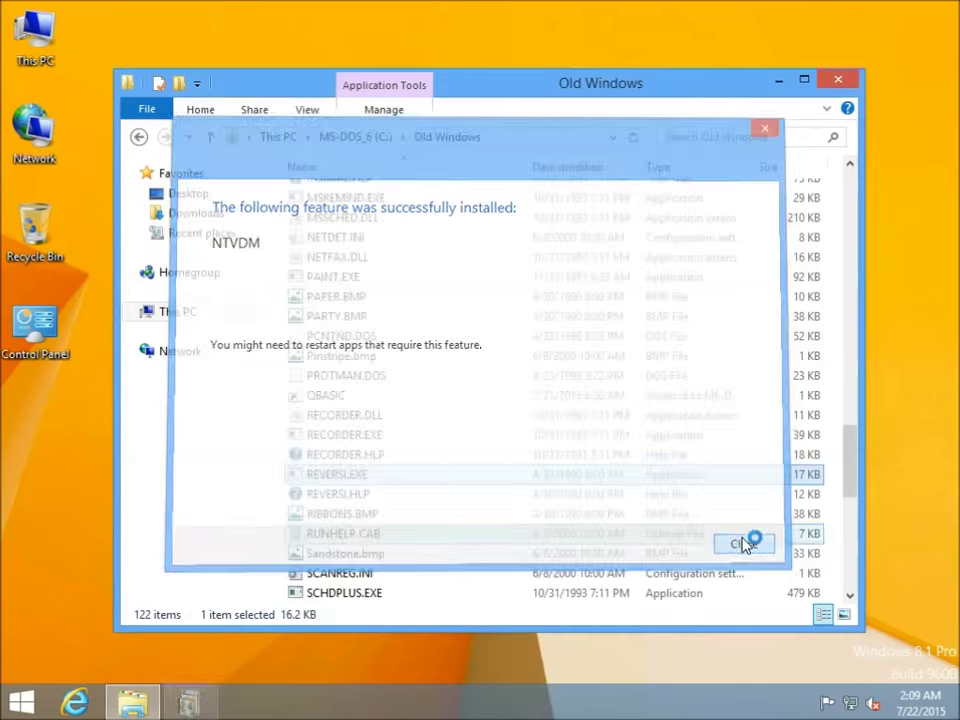
pyautogui.click(266, 428)
pyautogui.click(266, 520)
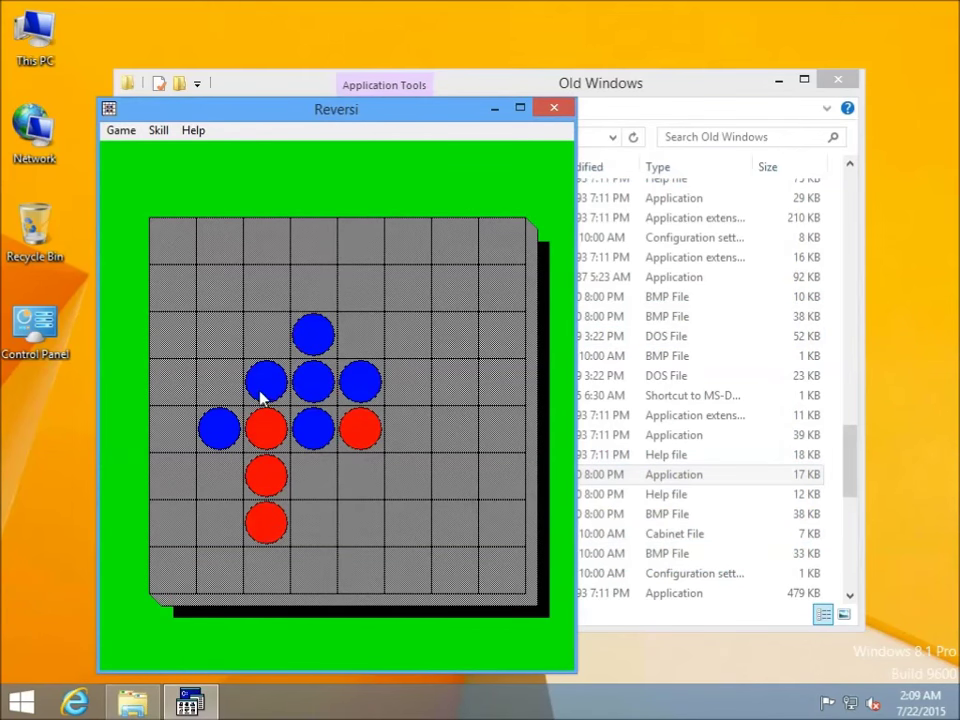
# - Play red moves across the Reversi board until the game ends in a 30-point loss
pyautogui.click(178, 441)
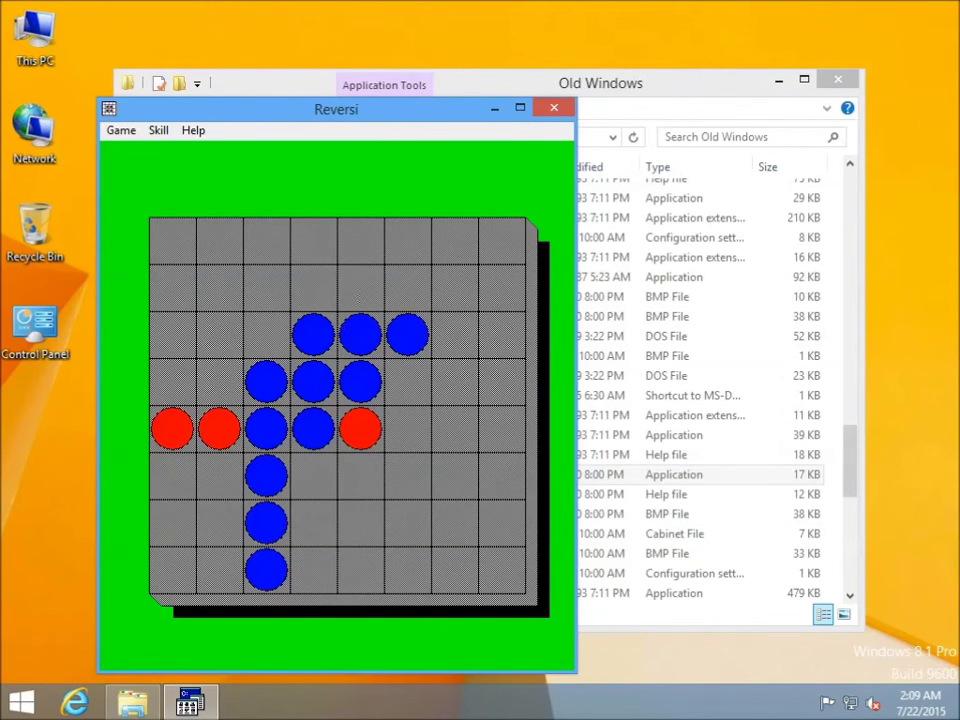
pyautogui.click(352, 268)
pyautogui.click(315, 519)
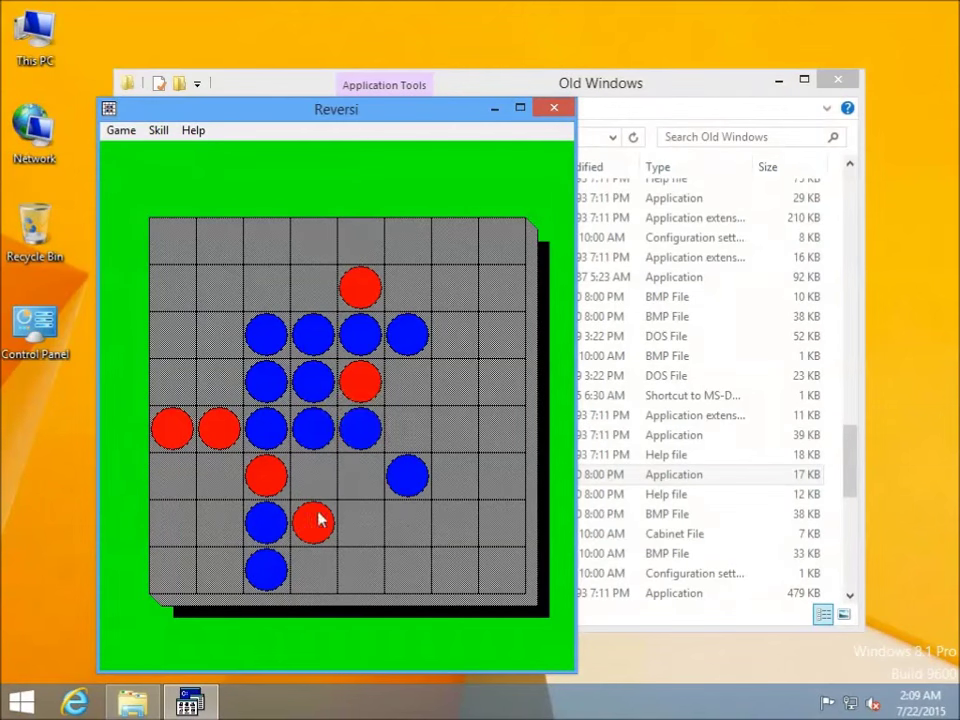
pyautogui.click(266, 290)
pyautogui.click(456, 334)
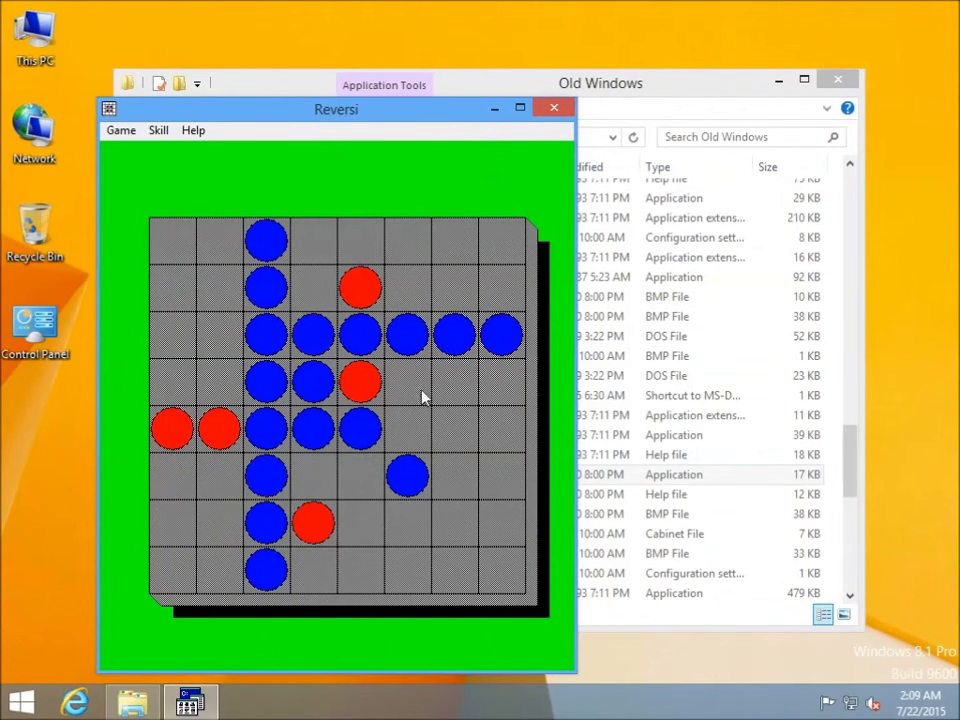
pyautogui.click(402, 428)
pyautogui.click(455, 384)
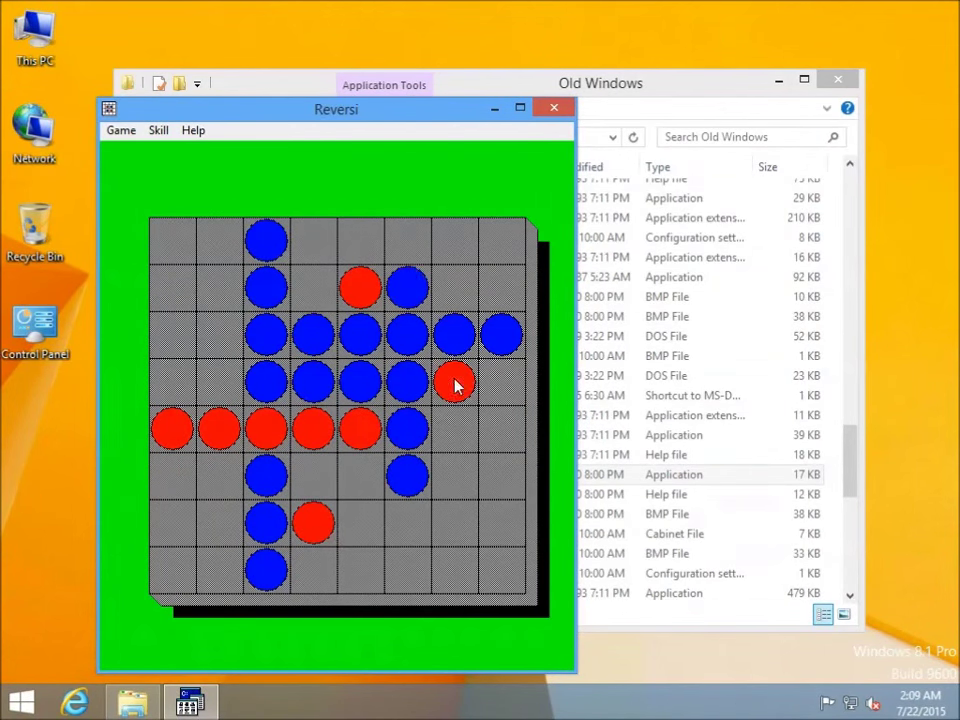
pyautogui.click(313, 288)
pyautogui.click(360, 252)
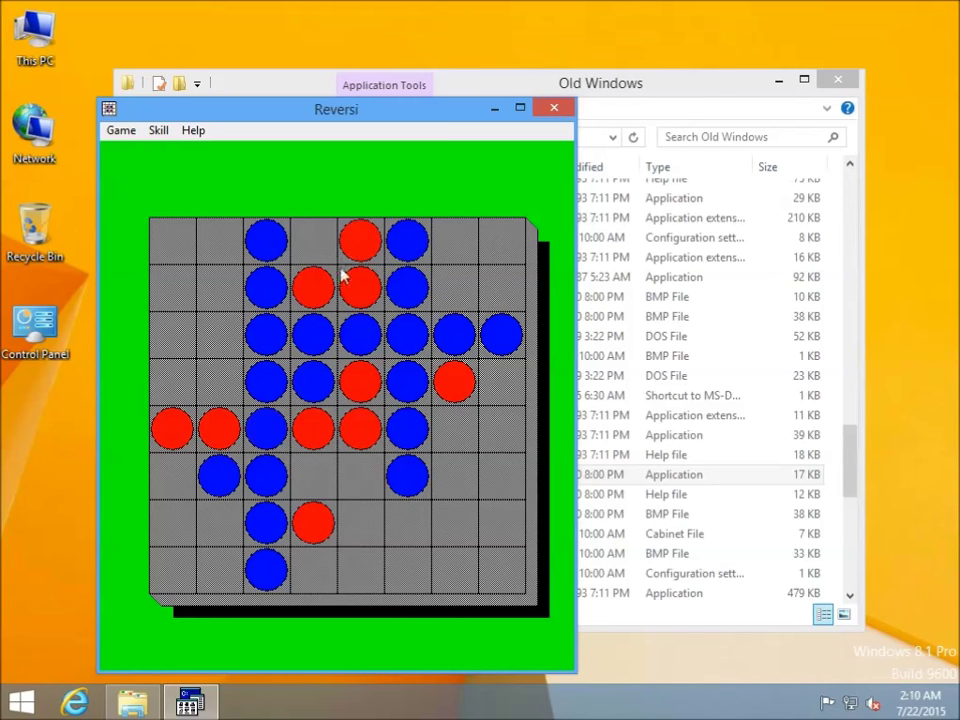
pyautogui.click(215, 340)
pyautogui.click(188, 343)
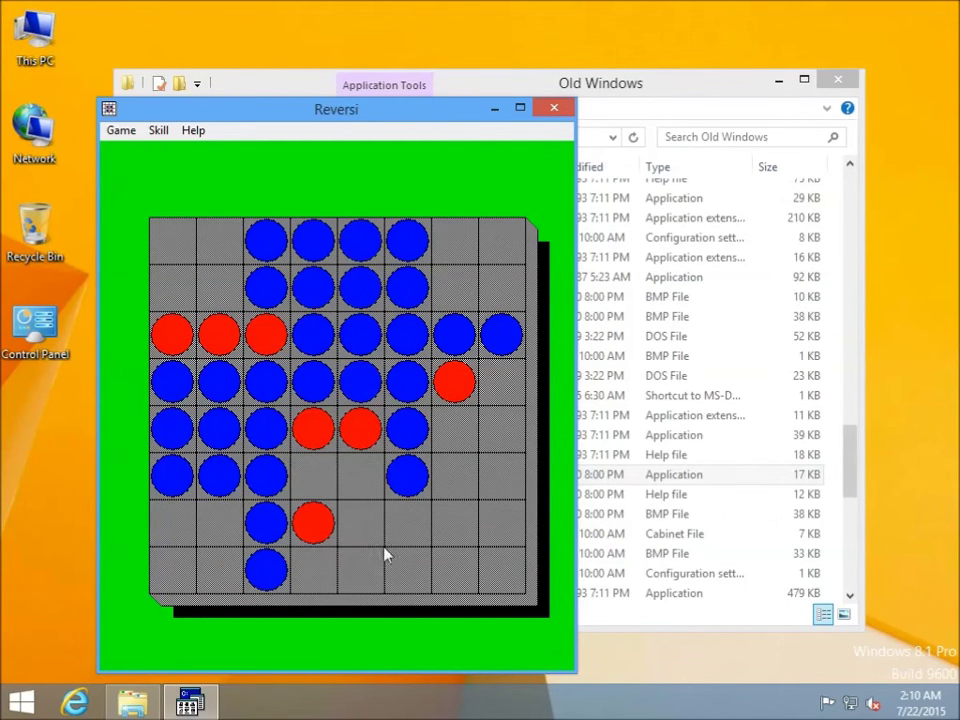
pyautogui.click(454, 440)
pyautogui.click(405, 523)
pyautogui.click(362, 486)
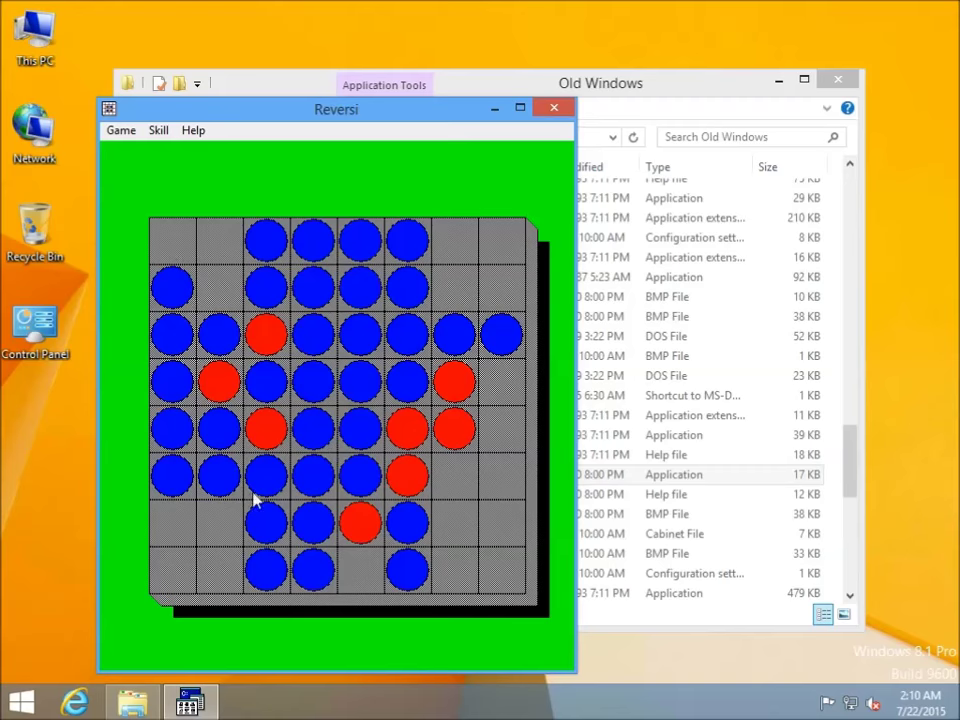
pyautogui.click(219, 240)
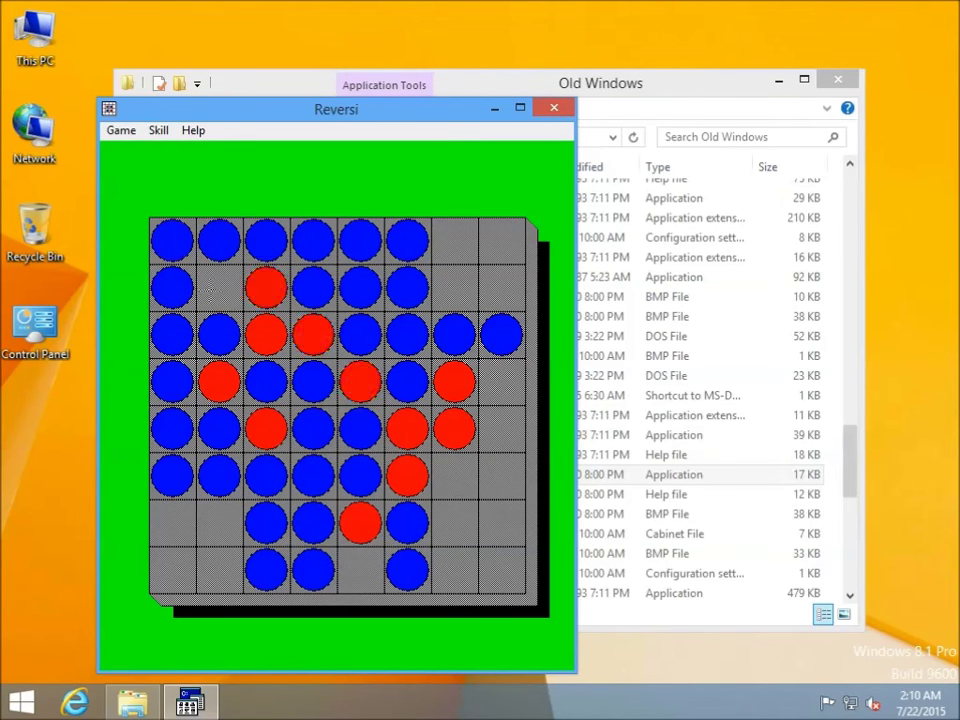
pyautogui.click(219, 288)
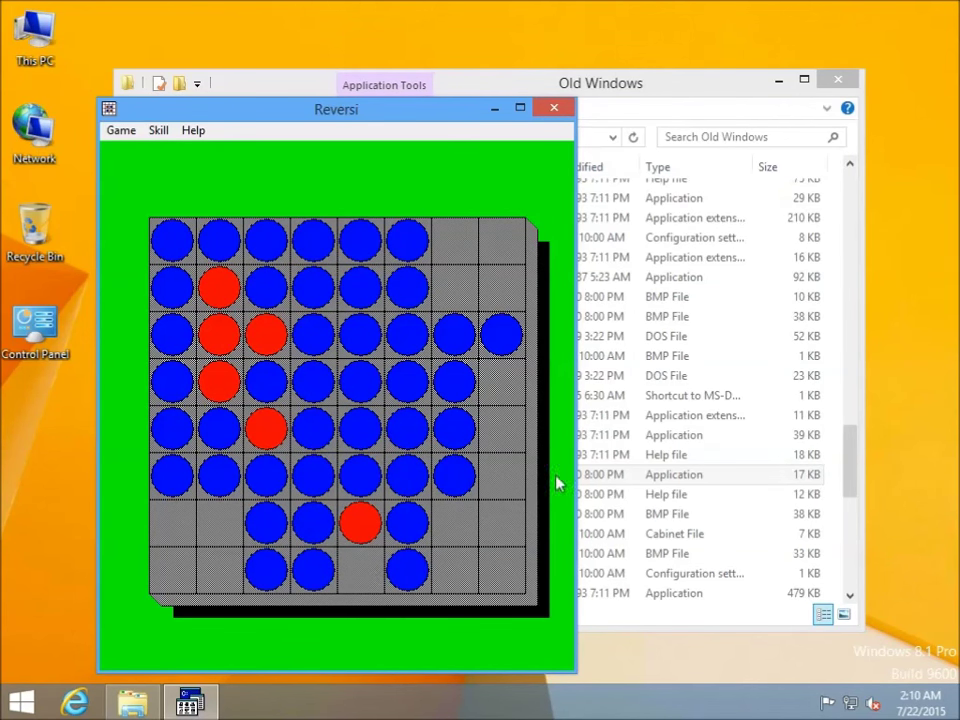
pyautogui.click(512, 443)
pyautogui.click(501, 381)
pyautogui.click(386, 579)
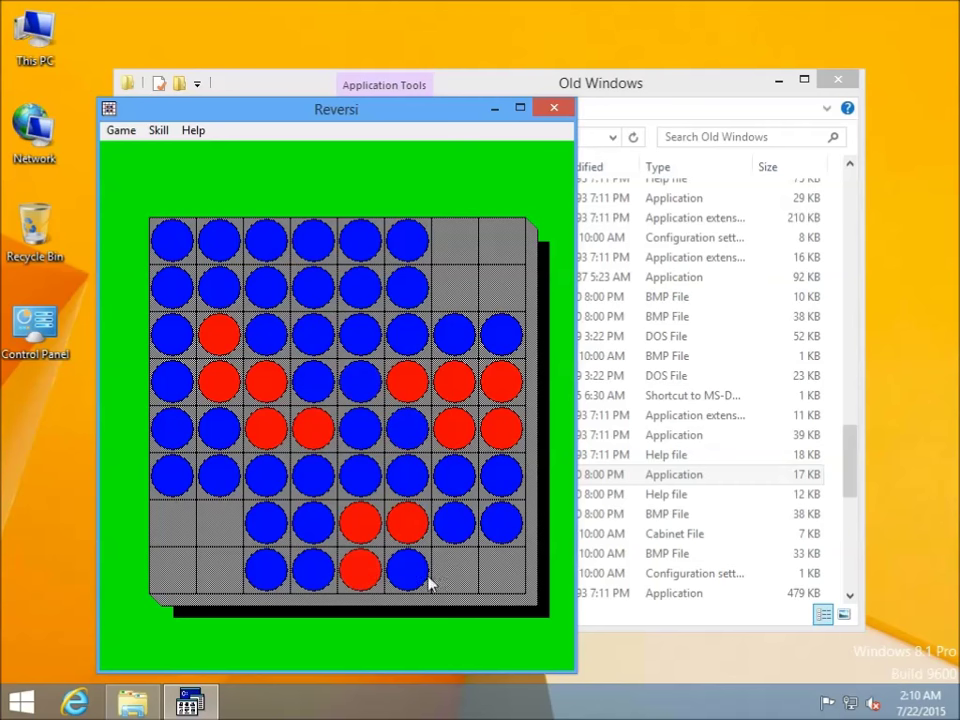
pyautogui.click(501, 288)
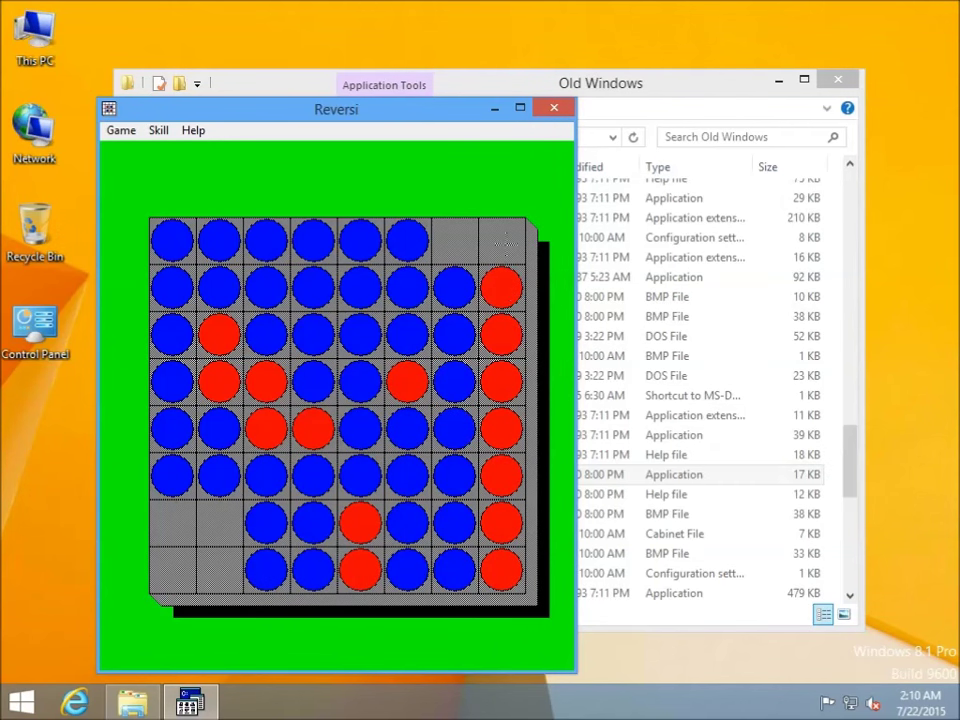
pyautogui.click(501, 240)
pyautogui.click(214, 536)
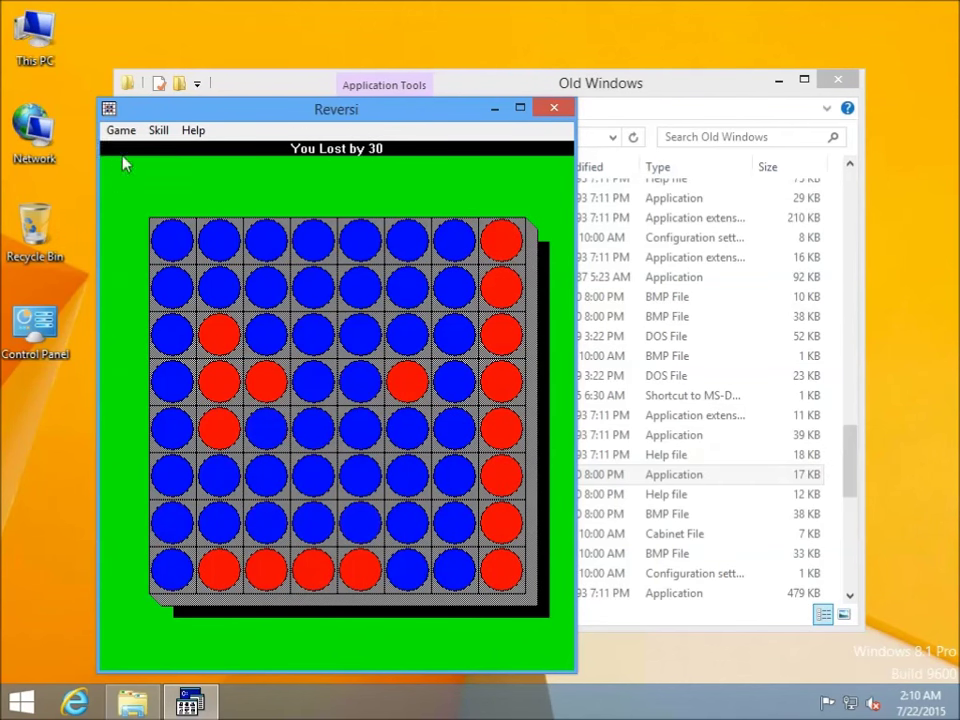
# - Exit Reversi and create a shortcut to REVERSI.EXE
pyautogui.click(121, 130)
pyautogui.click(146, 212)
pyautogui.scroll(10, 343, 456)
pyautogui.scroll(-13, 326, 298)
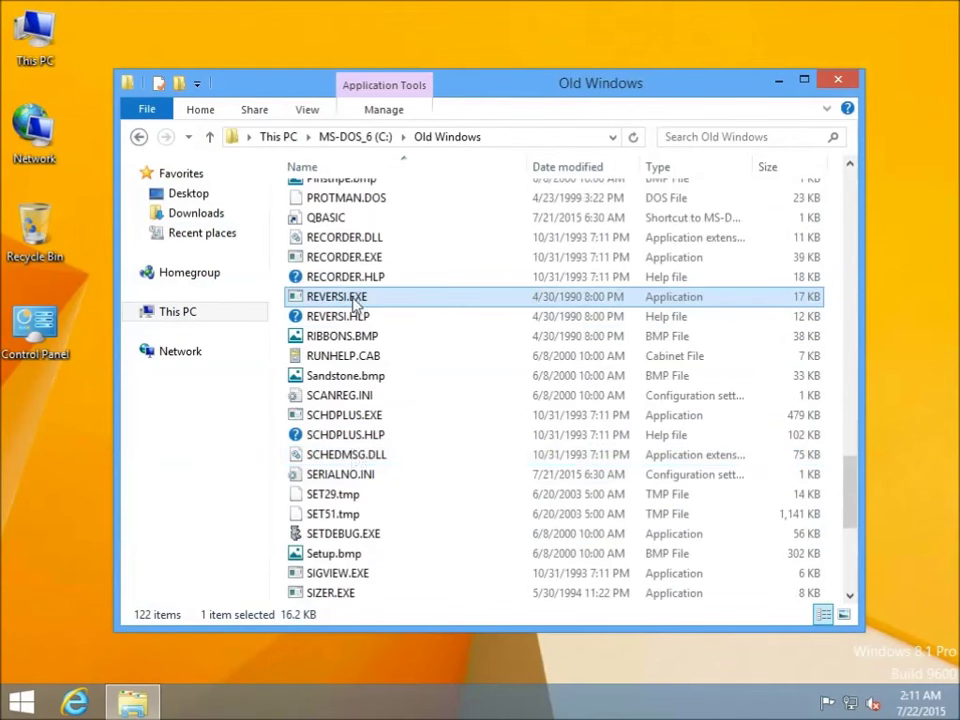
pyautogui.rightClick(372, 296)
pyautogui.click(424, 499)
# - Move the REVERSI.EXE shortcut onto the desktop, launch Reversi from it, and close it
pyautogui.moveTo(356, 322); pyautogui.dragTo(34, 435)
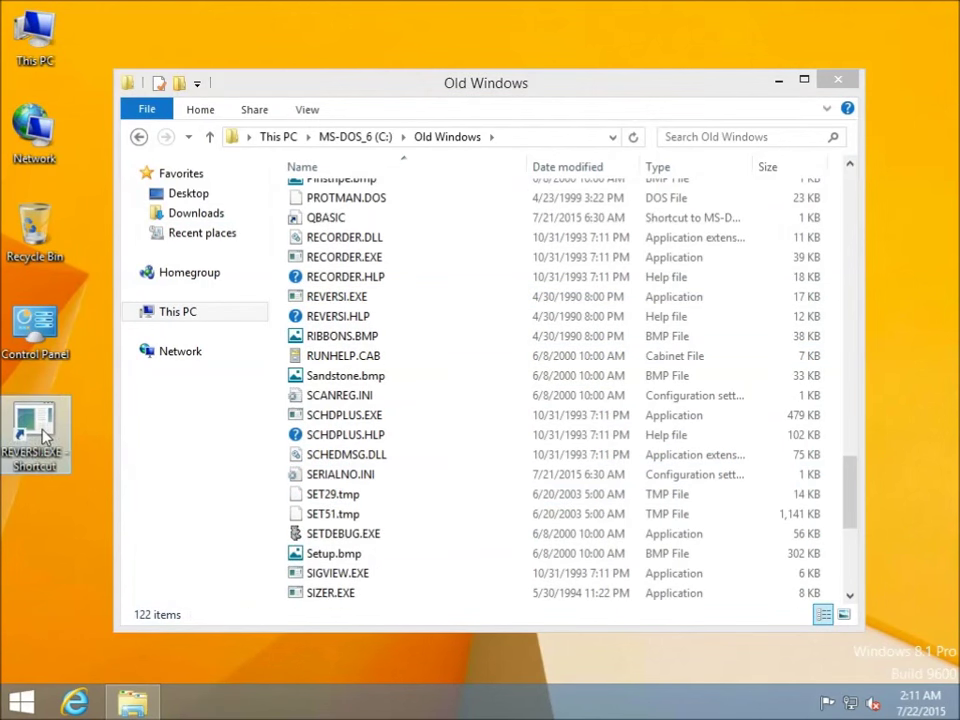
pyautogui.doubleClick(40, 428)
pyautogui.click(606, 154)
# - Launch the old Clock, open and dismiss its display settings, then close it
pyautogui.scroll(17, 530, 303)
pyautogui.scroll(5, 528, 302)
pyautogui.doubleClick(318, 227)
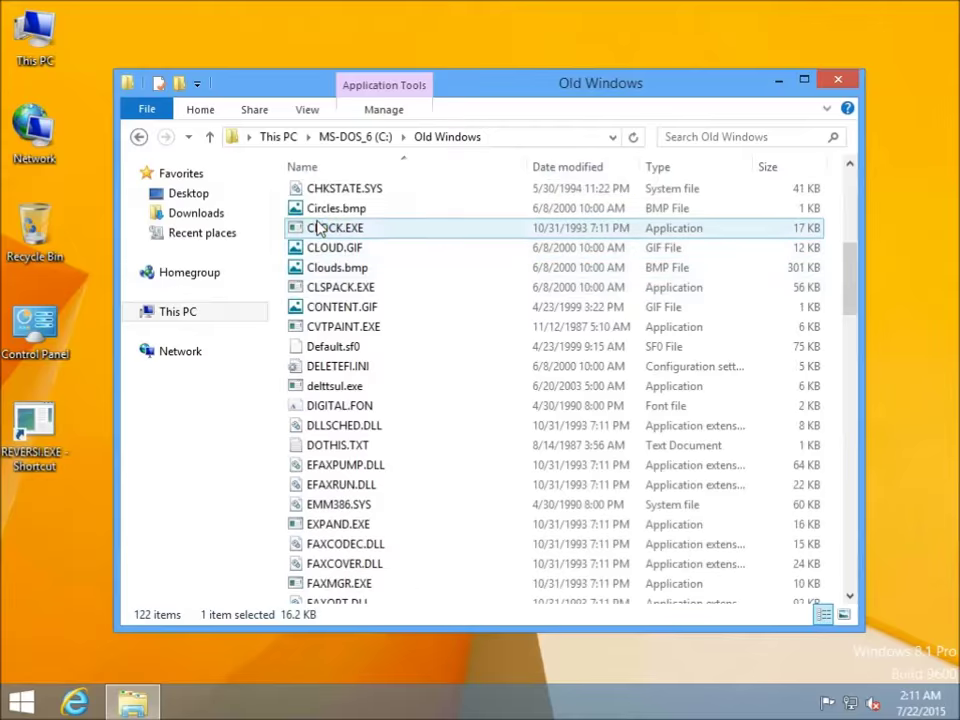
pyautogui.click(101, 106)
pyautogui.click(110, 118)
pyautogui.click(243, 83)
# - Launch the old Cardfile program from Old Windows and close it
pyautogui.click(340, 484)
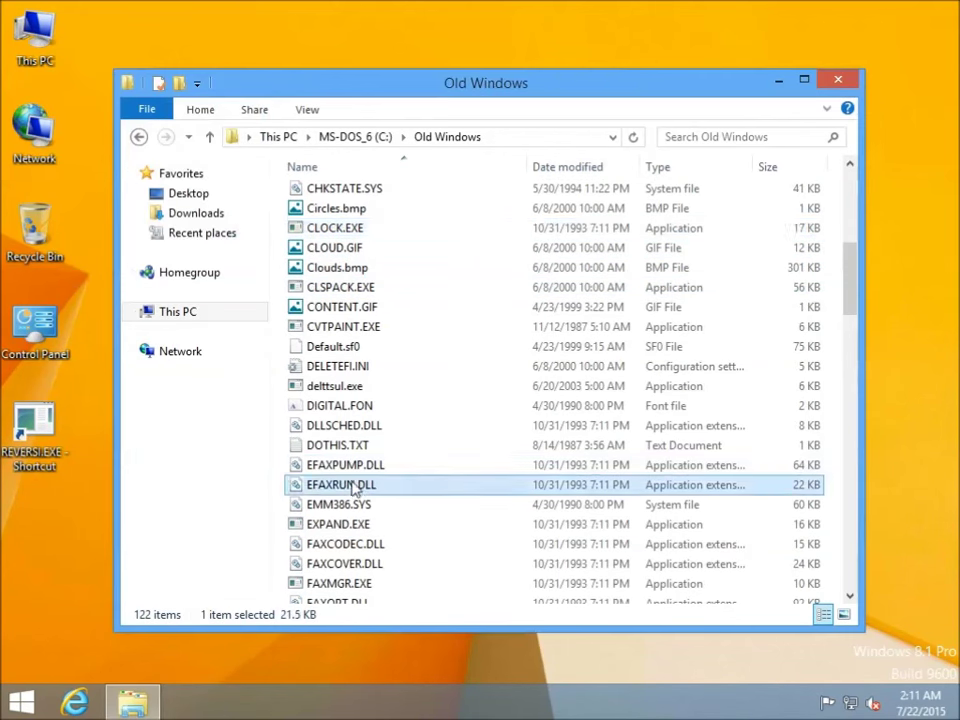
pyautogui.scroll(-4, 340, 490)
pyautogui.scroll(2, 360, 500)
pyautogui.scroll(4, 380, 503)
pyautogui.doubleClick(345, 206)
pyautogui.click(399, 34)
# - Launch the old Calendar, then start MS-DOS Executive from MSDOS.EXE
pyautogui.click(379, 264)
pyautogui.scroll(1, 381, 264)
pyautogui.doubleClick(381, 228)
pyautogui.click(422, 366)
pyautogui.scroll(-18, 422, 392)
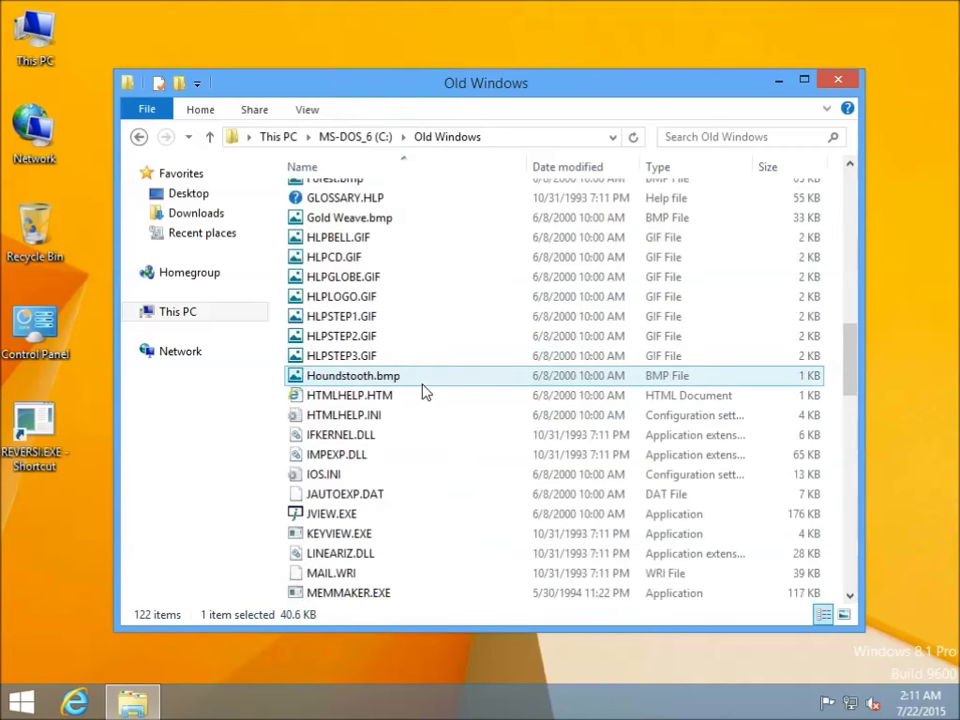
pyautogui.scroll(-6, 402, 426)
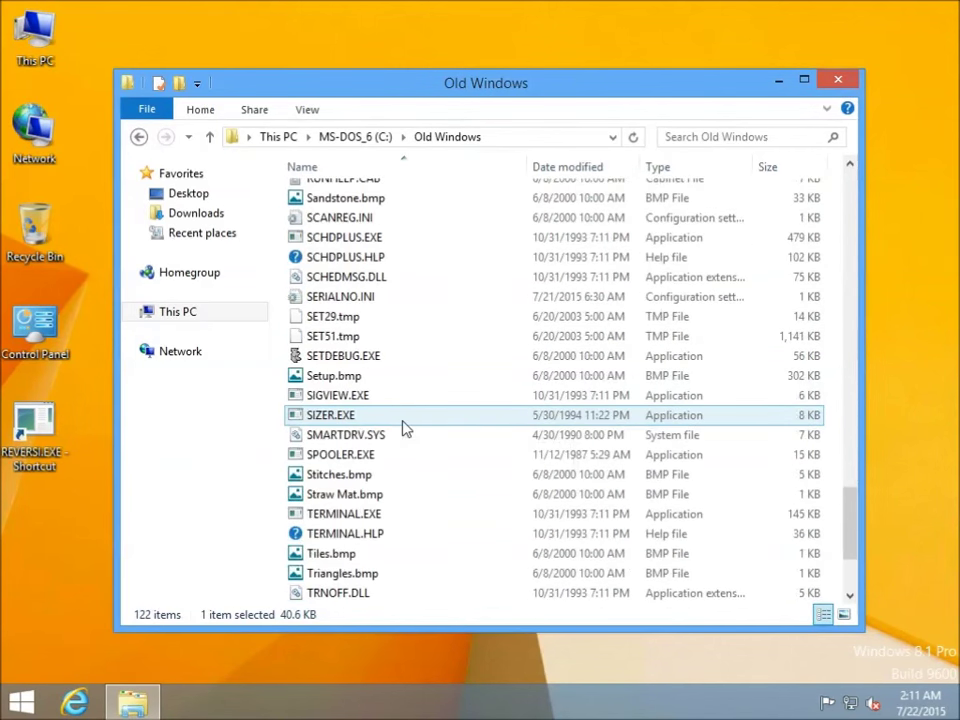
pyautogui.scroll(11, 380, 360)
pyautogui.doubleClick(370, 289)
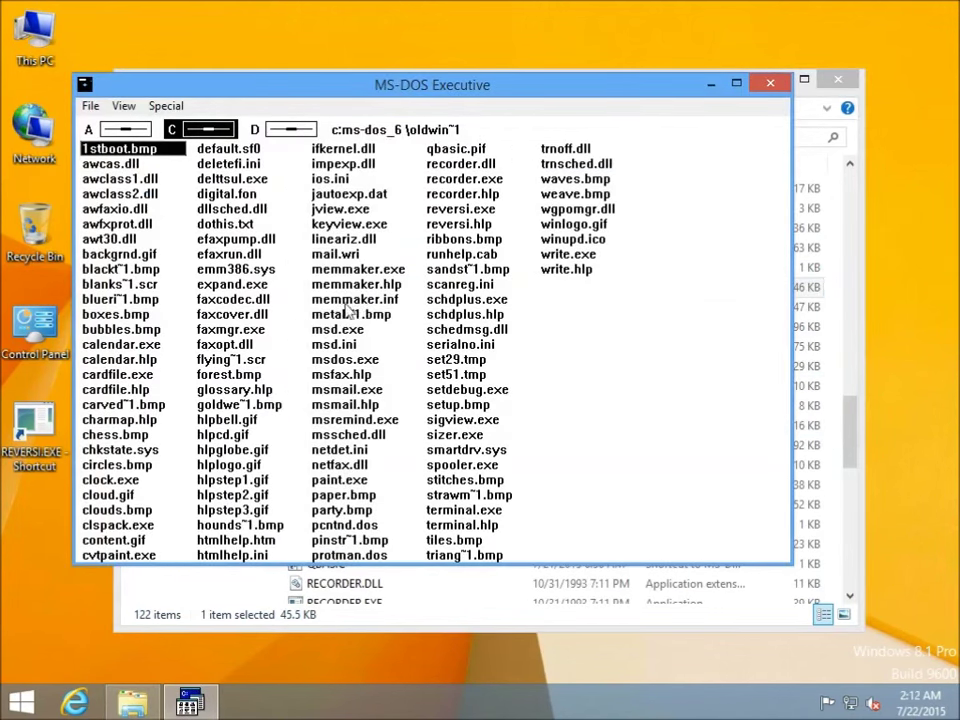
# - Switch MS-DOS Executive to C:\windows and run notepad.exe and write.exe, closing each
pyautogui.click(383, 134)
pyautogui.click(240, 242)
pyautogui.click(118, 269)
pyautogui.doubleClick(118, 269)
pyautogui.doubleClick(335, 419)
pyautogui.hotkey('alt', 'F4')
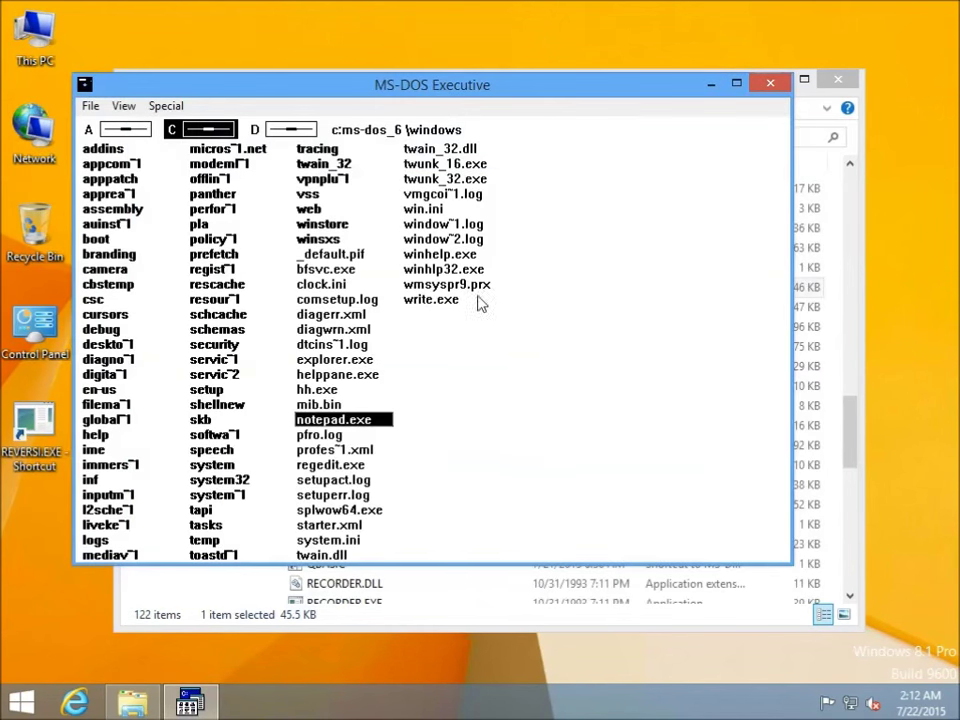
pyautogui.doubleClick(420, 300)
pyautogui.hotkey('alt', 'F4')
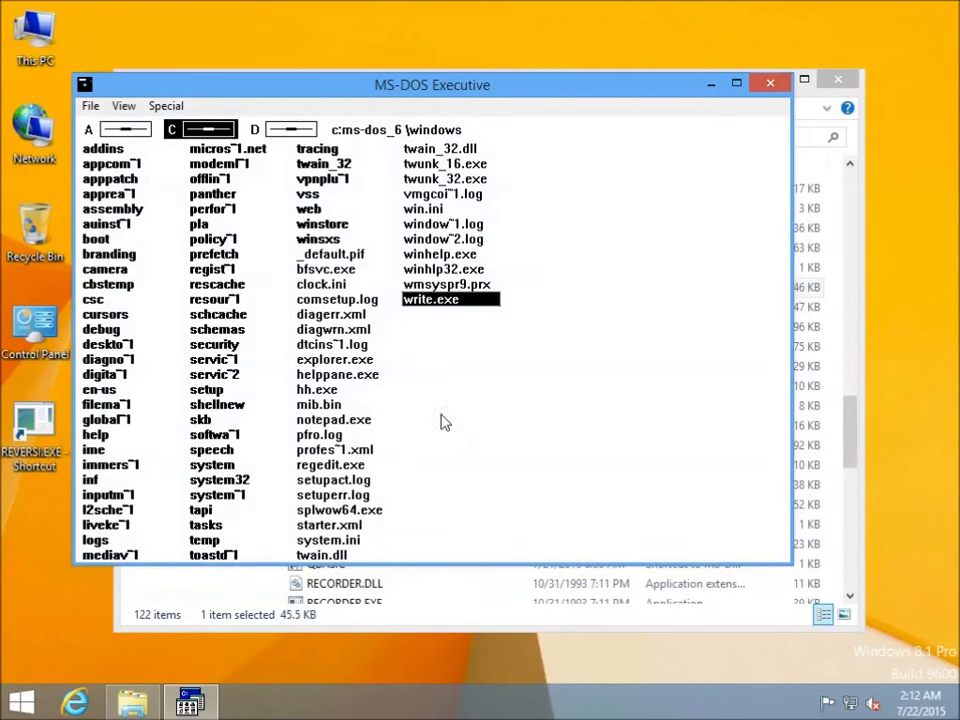
# - Return to the C: root and browse into progra~1\micros~1.net\redist~1
pyautogui.click(186, 134)
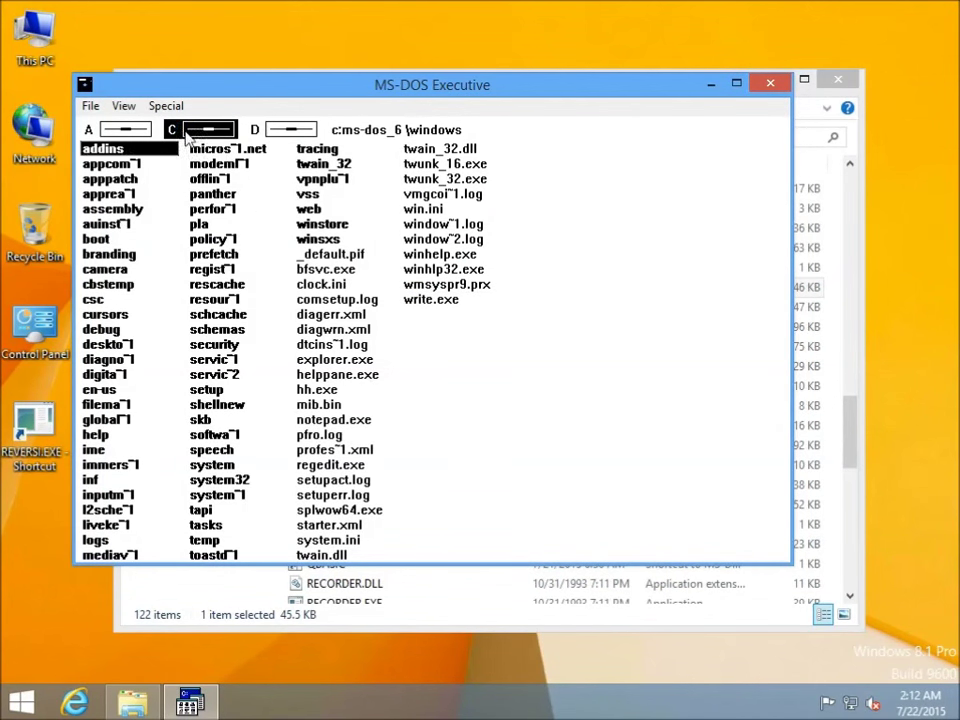
pyautogui.click(413, 133)
pyautogui.click(225, 245)
pyautogui.doubleClick(112, 240)
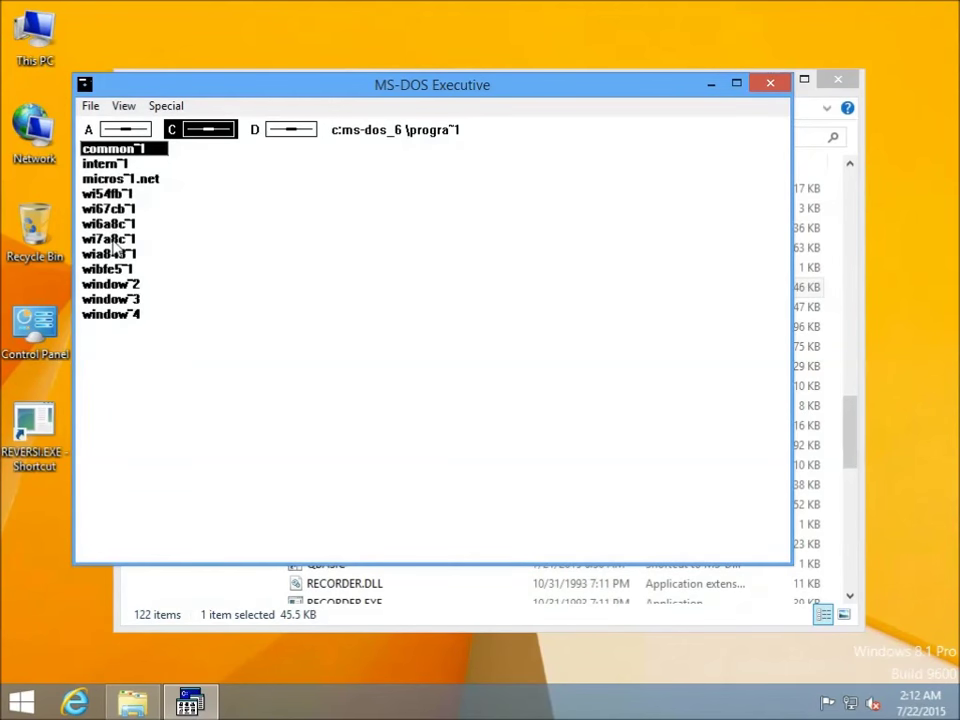
pyautogui.doubleClick(144, 181)
pyautogui.doubleClick(116, 152)
# - Go back to the C: root and exit MS-DOS Executive
pyautogui.click(392, 140)
pyautogui.click(236, 244)
pyautogui.click(90, 105)
pyautogui.press('Escape')
pyautogui.click(90, 105)
pyautogui.click(100, 257)
# - Try PAINT.EXE (not enough memory), then run and close TERMINAL.EXE
pyautogui.doubleClick(465, 454)
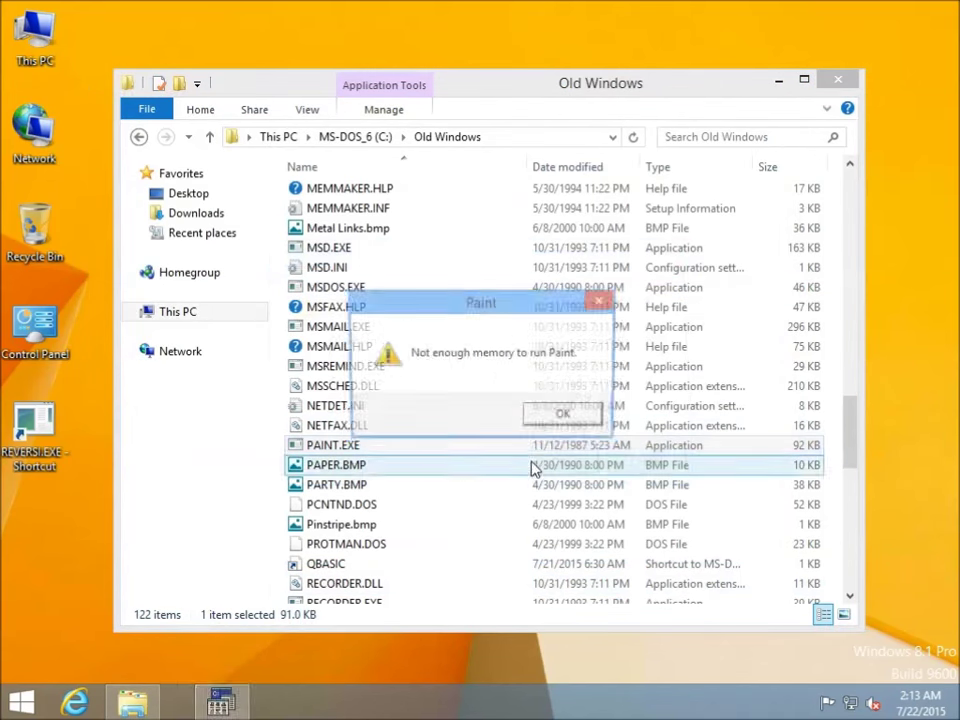
pyautogui.scroll(-11, 350, 370)
pyautogui.doubleClick(368, 361)
pyautogui.click(171, 184)
pyautogui.click(178, 315)
# - Run and exit QBasic, then open the DOS folder at the root of drive C
pyautogui.scroll(15, 360, 535)
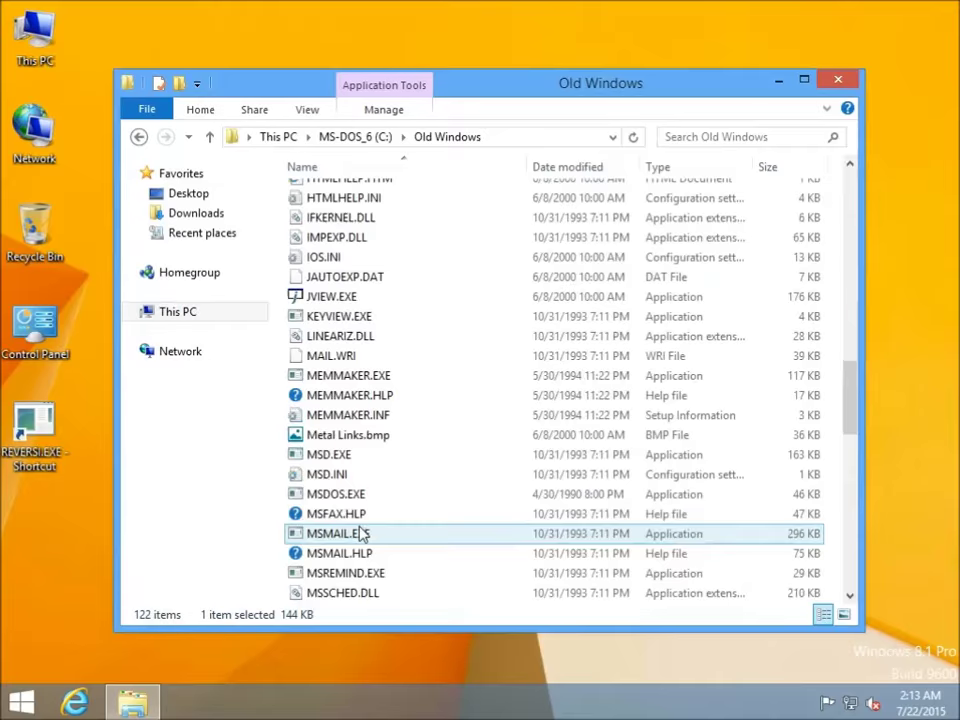
pyautogui.scroll(-10, 362, 533)
pyautogui.scroll(3, 360, 531)
pyautogui.doubleClick(326, 346)
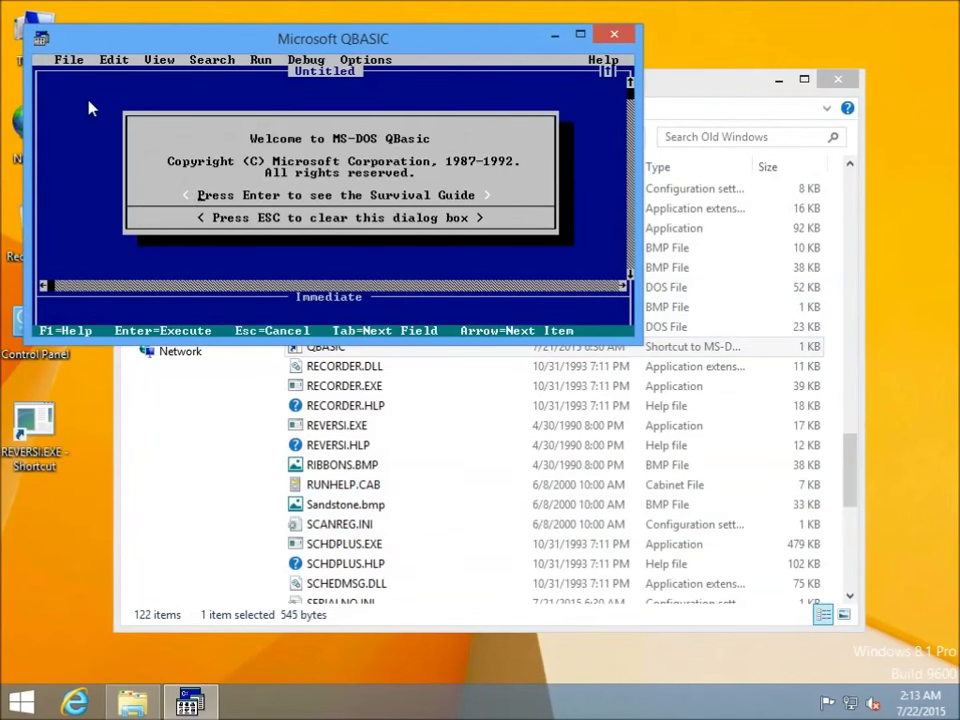
pyautogui.press('Escape')
pyautogui.hotkey('alt', 'f')
pyautogui.press('x')
pyautogui.click(328, 136)
pyautogui.doubleClick(345, 233)
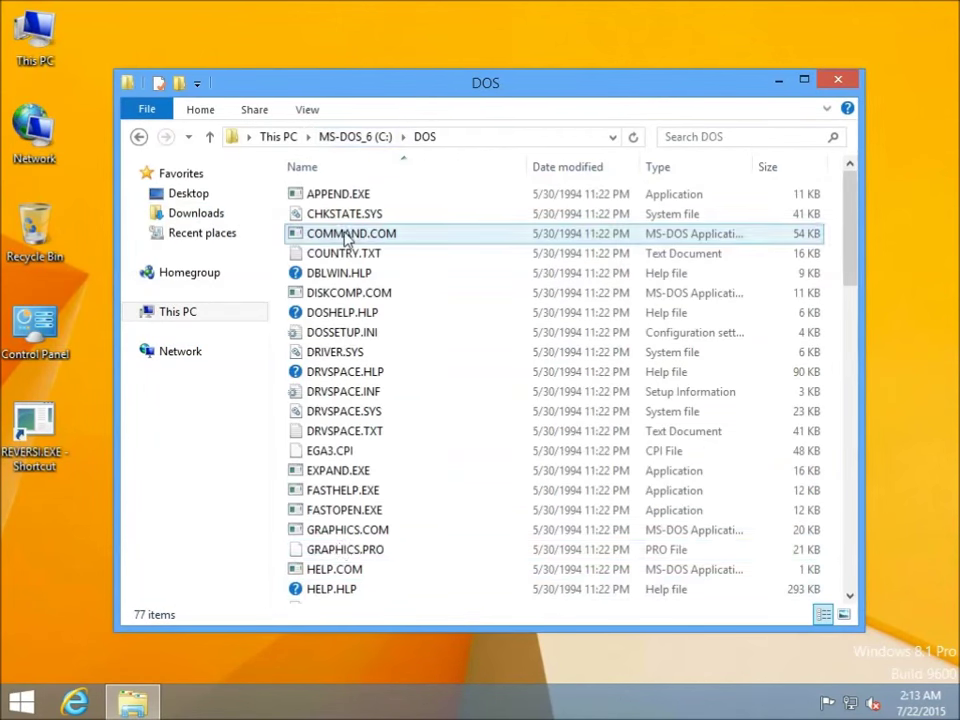
# - Run FASTHELP.EXE from C:\DOS, page through its DOS command help, and close it
pyautogui.click(368, 510)
pyautogui.click(369, 490)
pyautogui.scroll(-10, 369, 493)
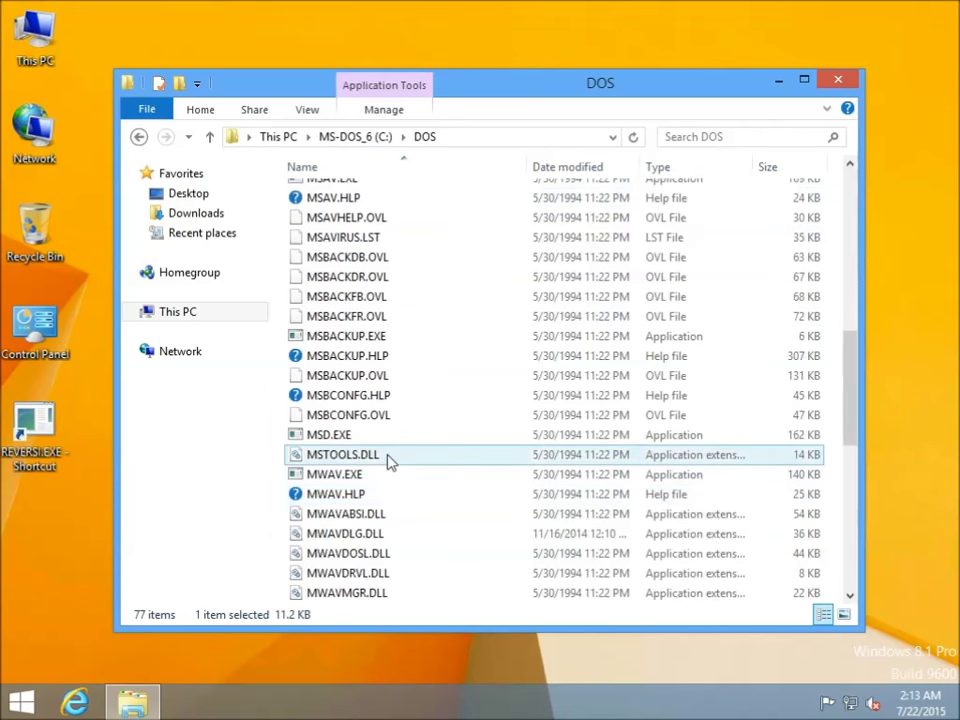
pyautogui.scroll(-8, 401, 510)
pyautogui.scroll(14, 399, 506)
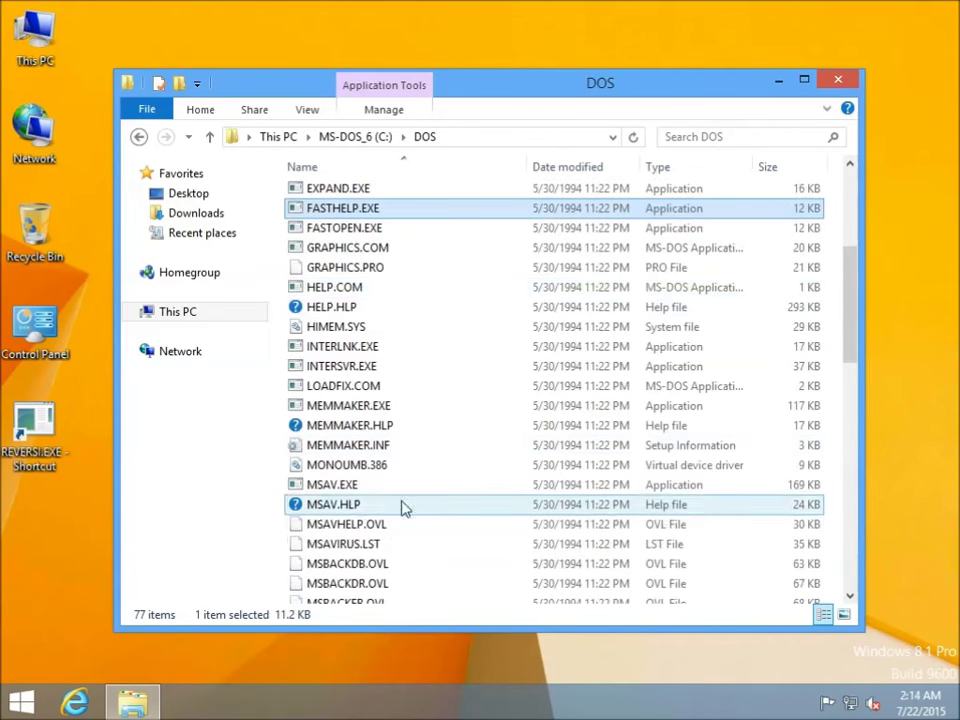
pyautogui.scroll(4, 401, 508)
pyautogui.doubleClick(300, 442)
pyautogui.press('space')
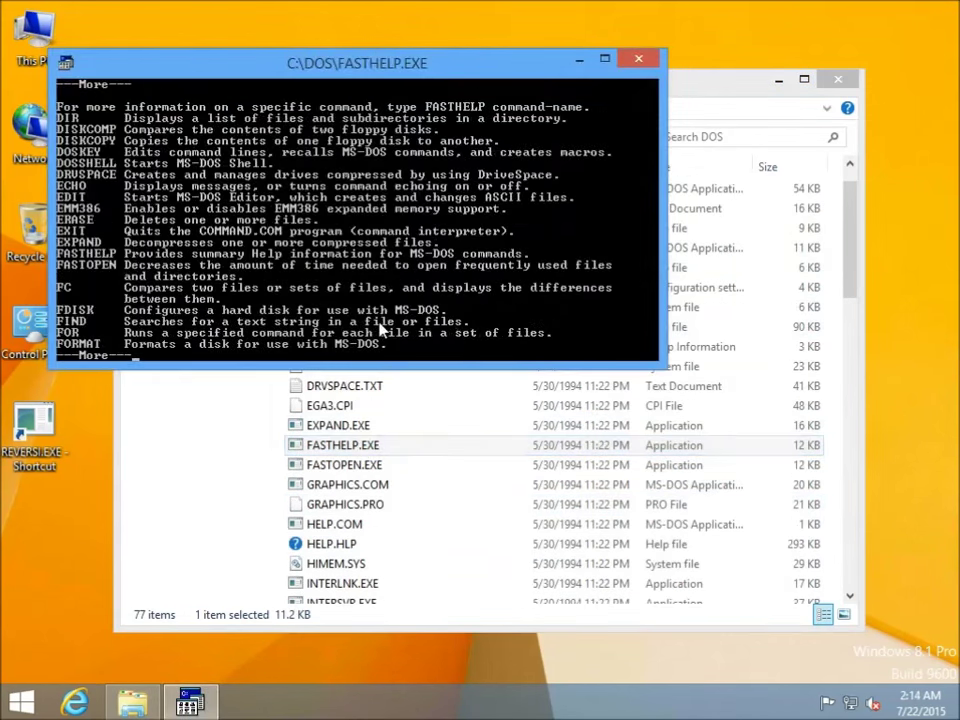
pyautogui.press('Escape')
# - Launch MSAV.EXE and dismiss its disk-access error
pyautogui.click(392, 426)
pyautogui.scroll(1, 392, 400)
pyautogui.scroll(-7, 385, 430)
pyautogui.doubleClick(371, 474)
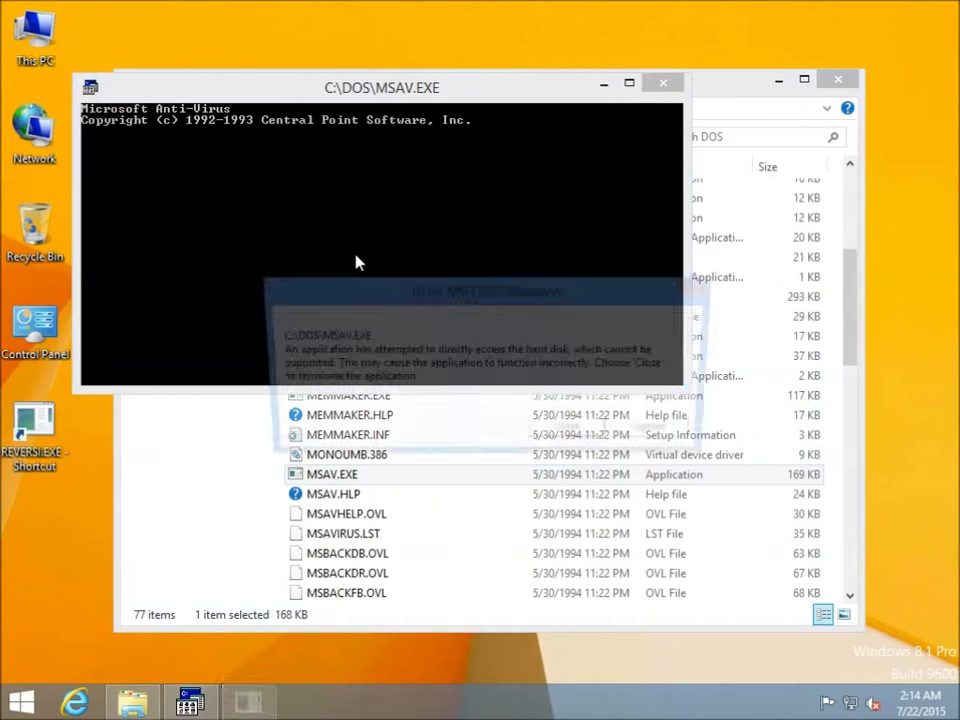
pyautogui.click(600, 433)
# - Run MSBACKUP.EXE, quit its configuration alert, and close the DOS folder window
pyautogui.scroll(-5, 390, 410)
pyautogui.doubleClick(382, 398)
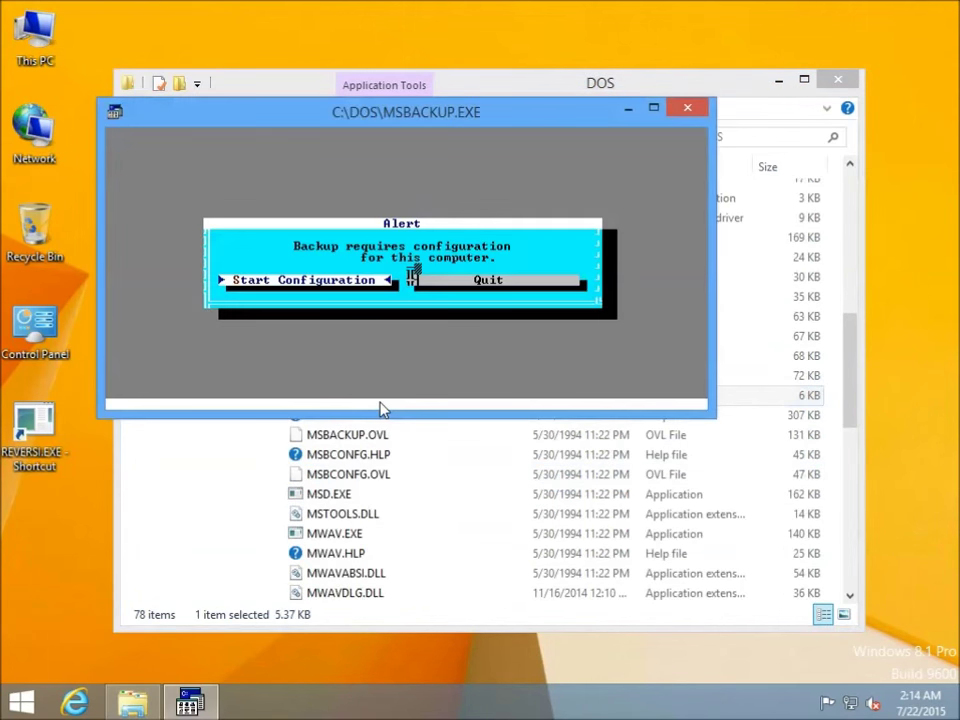
pyautogui.click(467, 285)
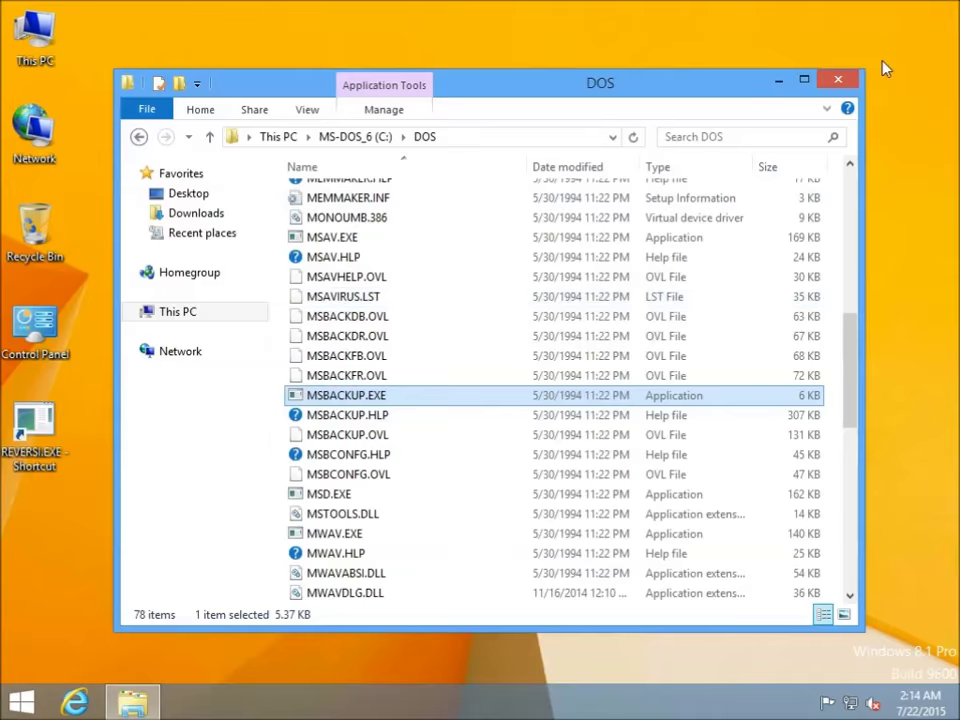
pyautogui.click(838, 79)
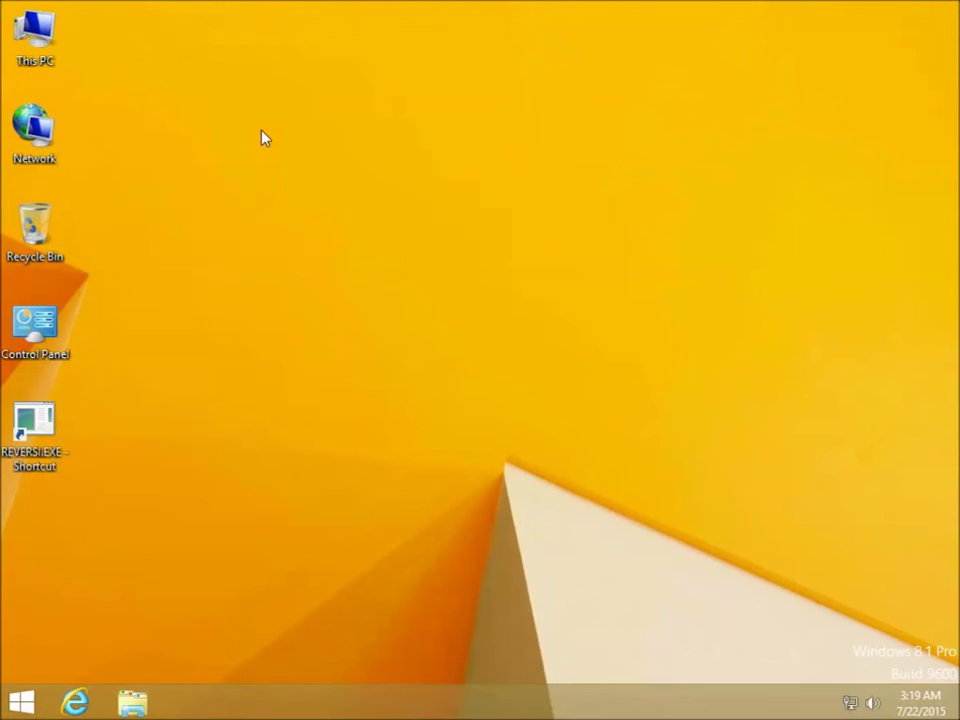
# - Launch setup.exe from the Windows 10 CD in drive D, approve the UAC prompt, and close This PC
pyautogui.press('super+e')
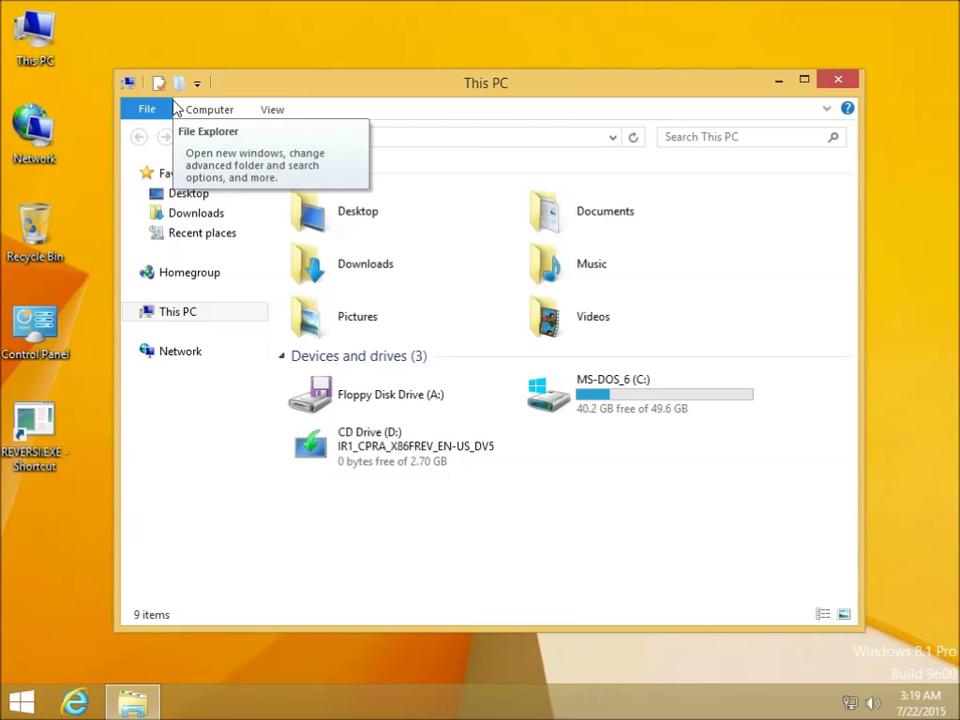
pyautogui.click(808, 72)
pyautogui.click(697, 163)
pyautogui.click(562, 388)
pyautogui.click(842, 82)
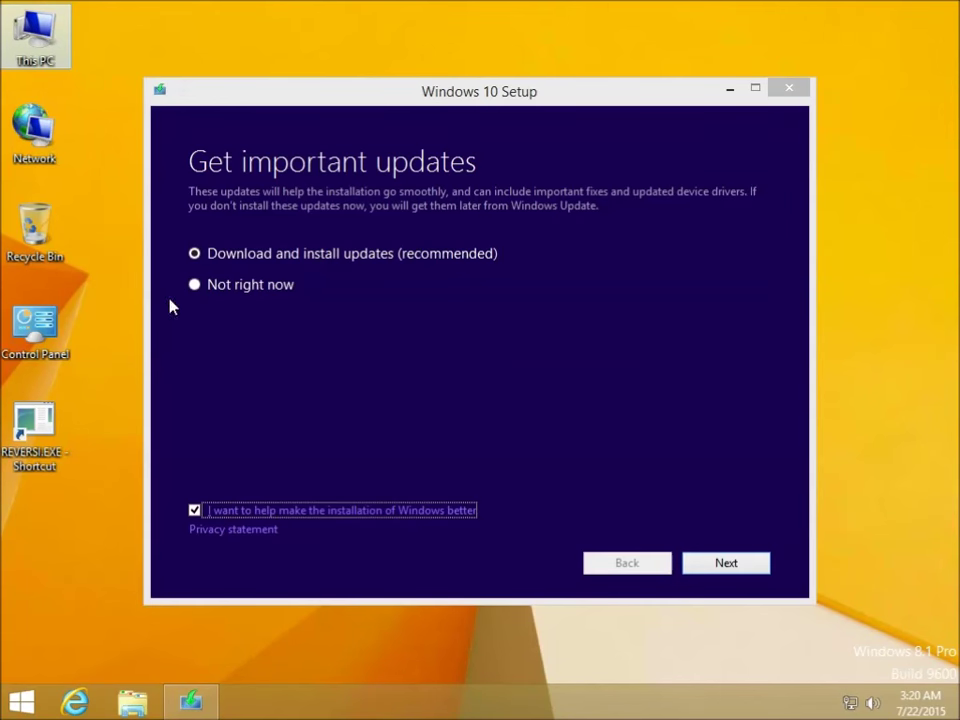
# - Choose 'Not right now' for important updates, opt out of installation feedback, and continue
pyautogui.click(194, 284)
pyautogui.click(300, 510)
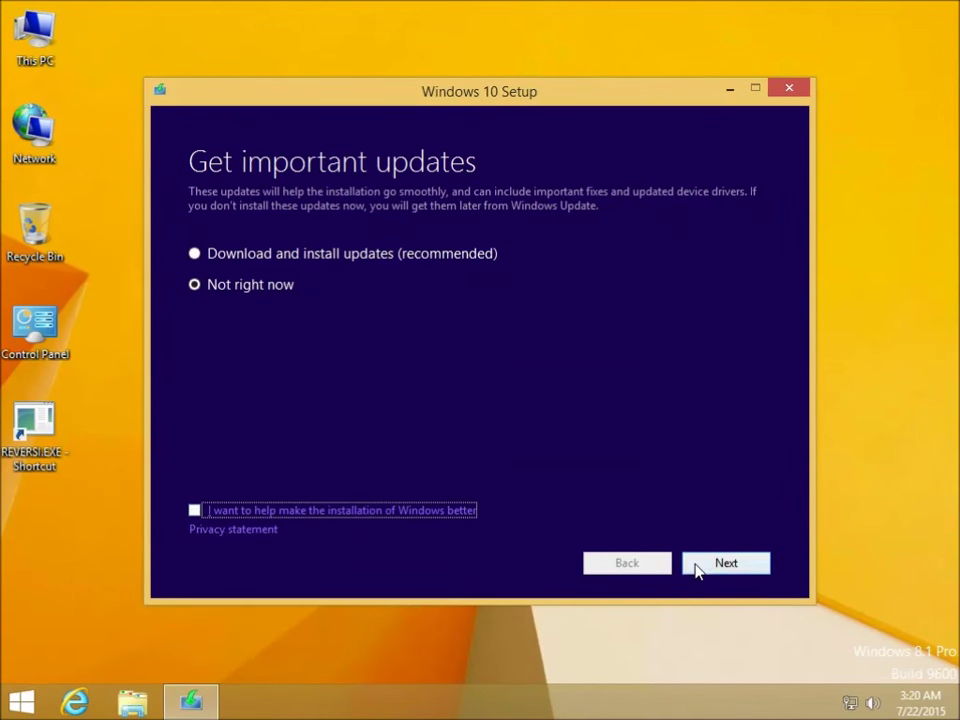
pyautogui.click(697, 566)
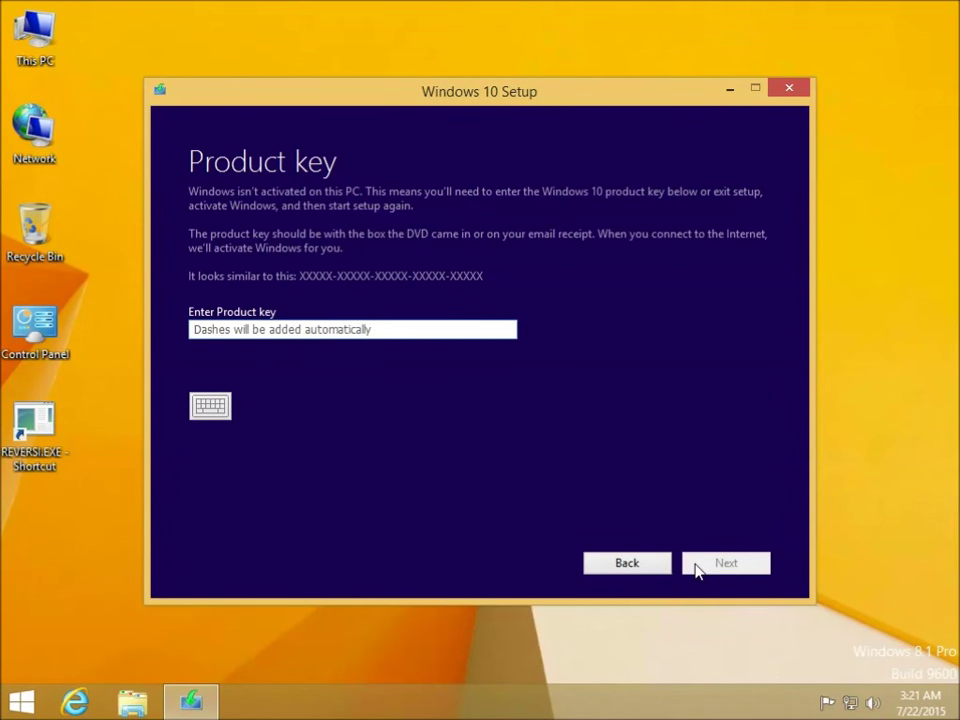
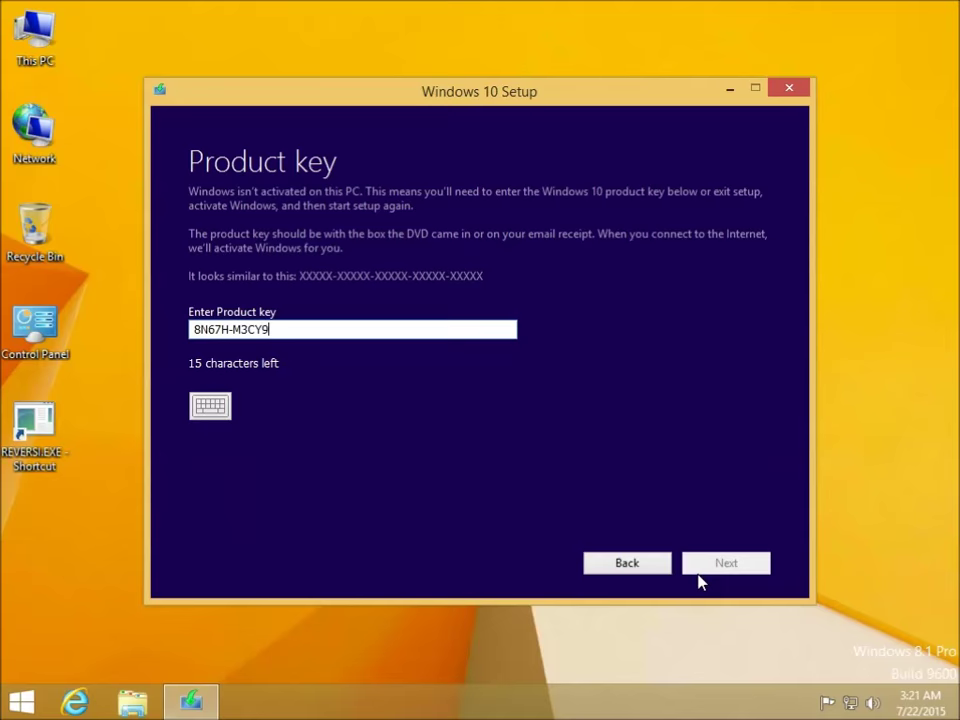
# - Enter the Windows 10 product key, accept the license terms, and start the installation
pyautogui.click(701, 560)
pyautogui.click(724, 566)
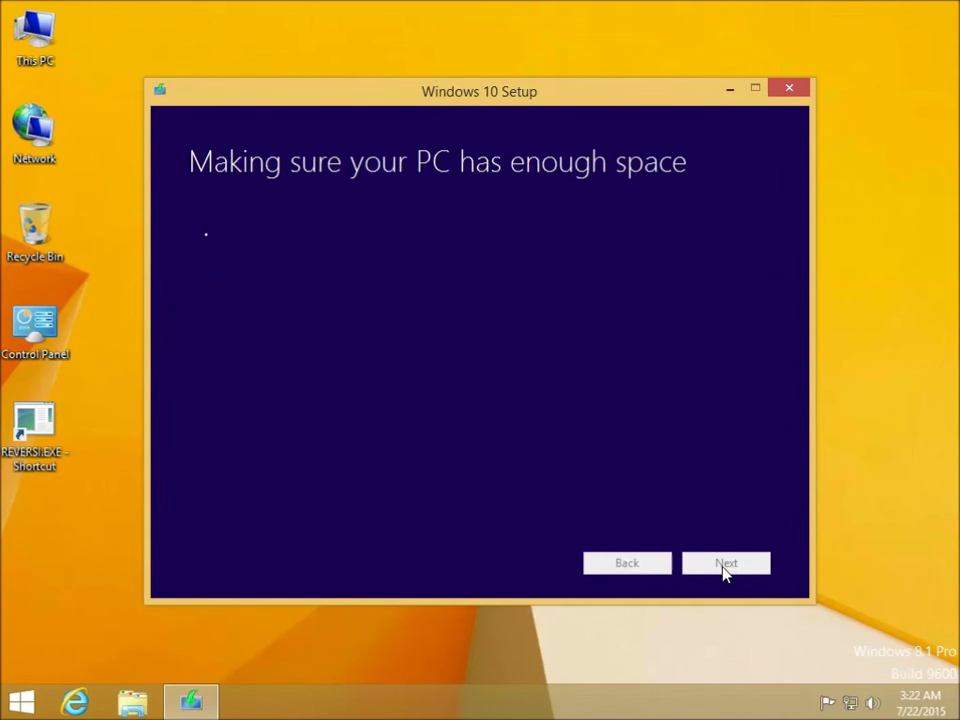
pyautogui.click(725, 565)
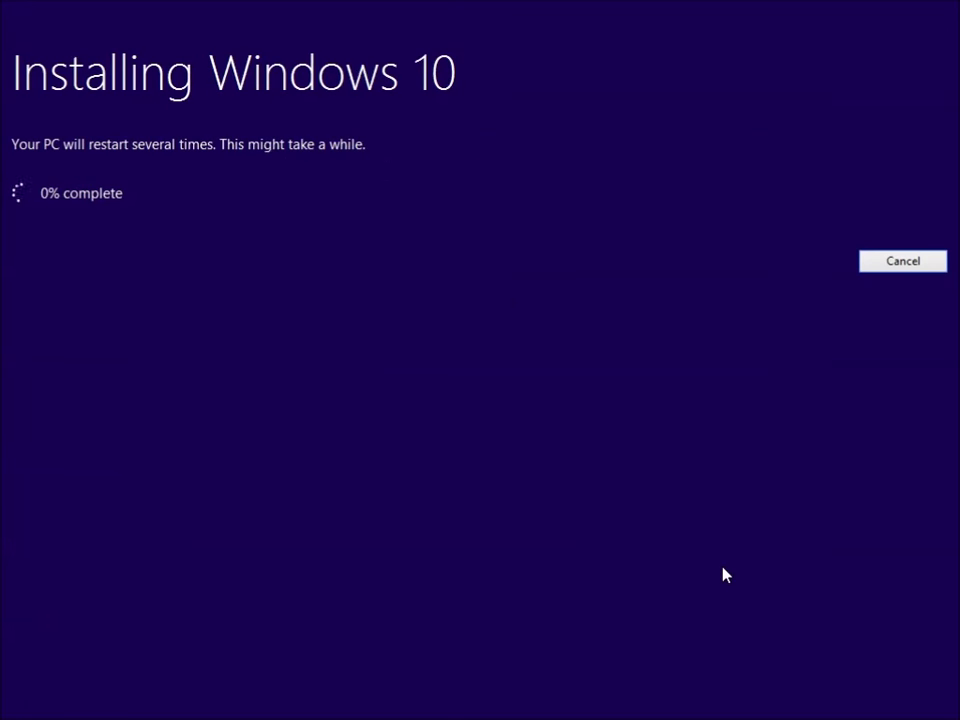